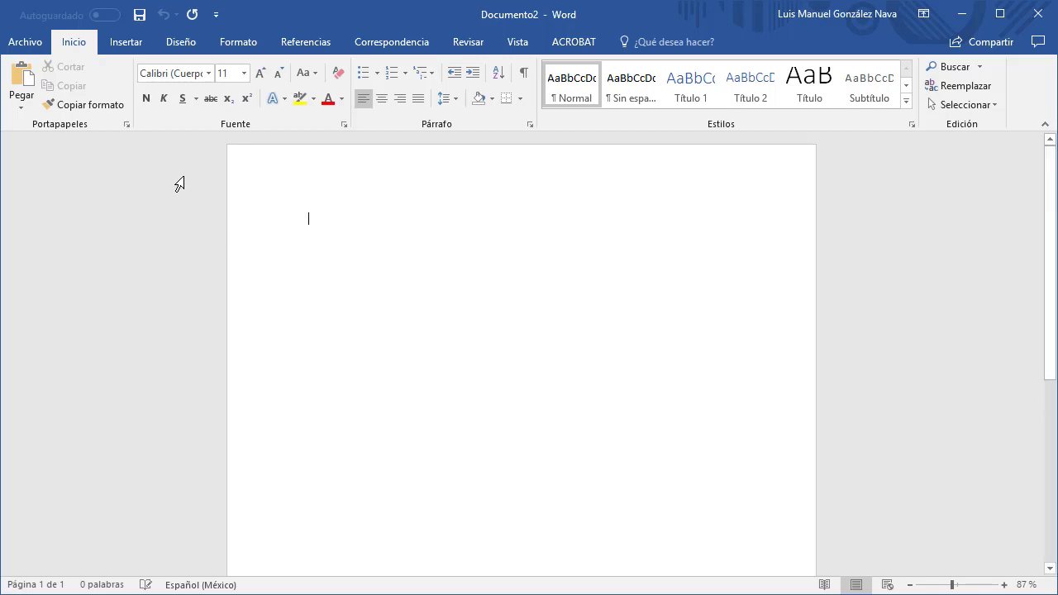
Insert the 3D model Space Shuttle.3mf from the Objetos 3D folder into the blank document
click(126, 51)
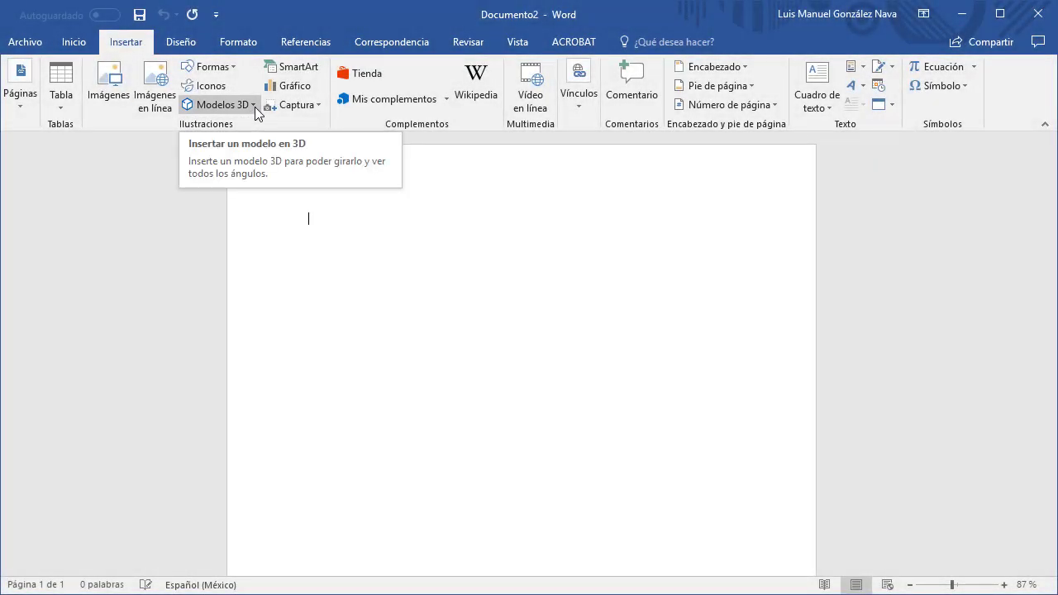
click(255, 109)
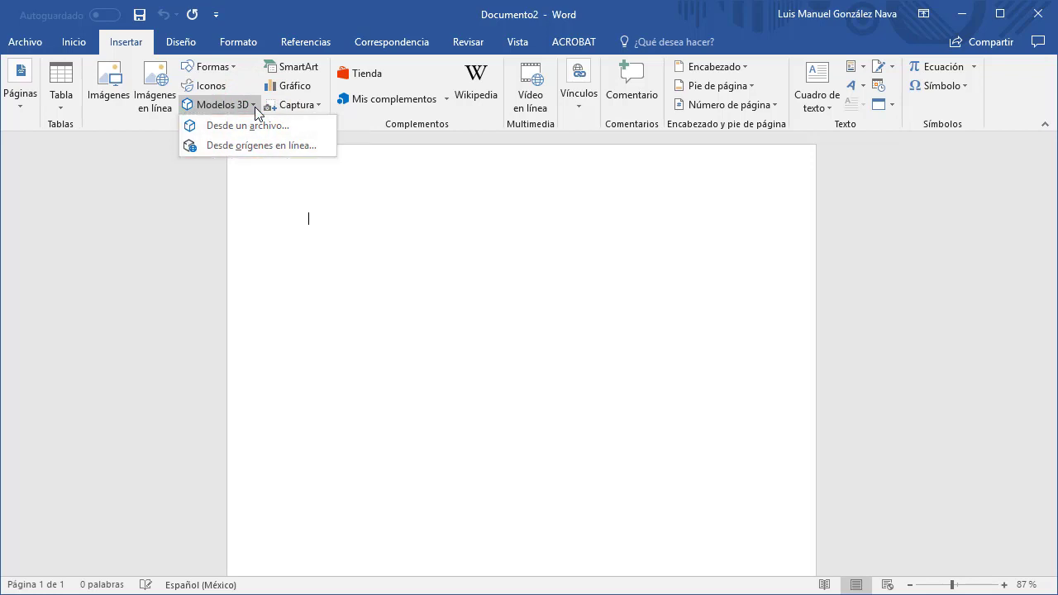
click(307, 121)
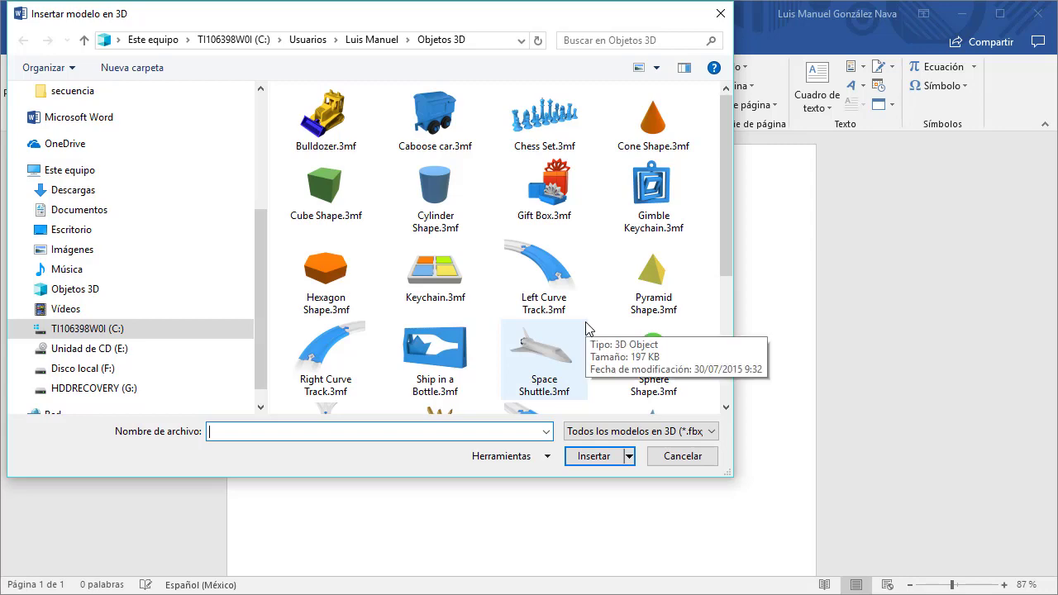
click(558, 361)
click(585, 457)
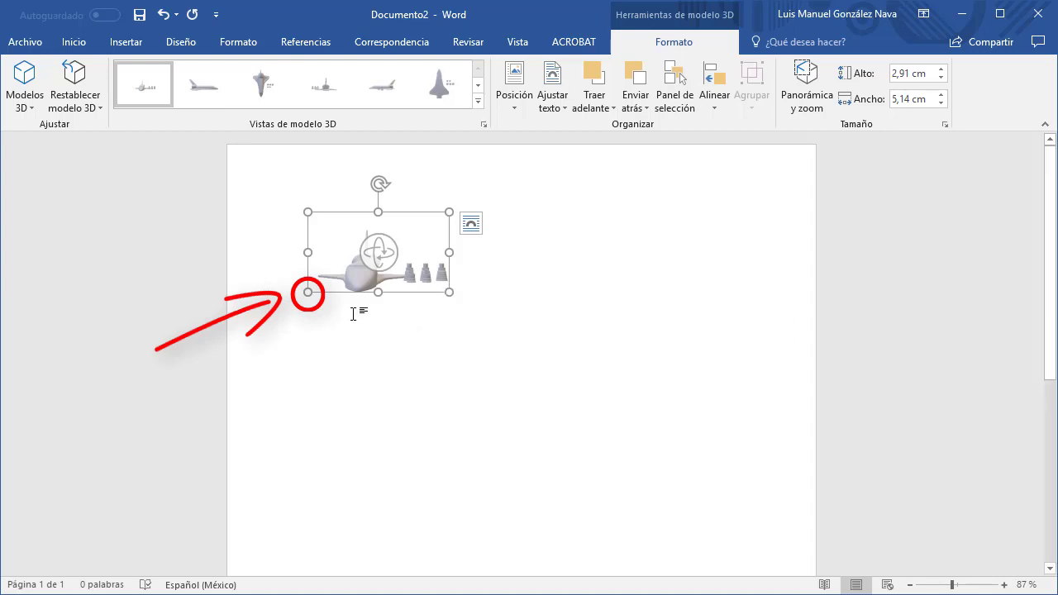
Enlarge the shuttle model to about 12 cm wide by 6.8 cm high, try rotating it in the page plane, and undo that rotation
drag(447, 291, 551, 398)
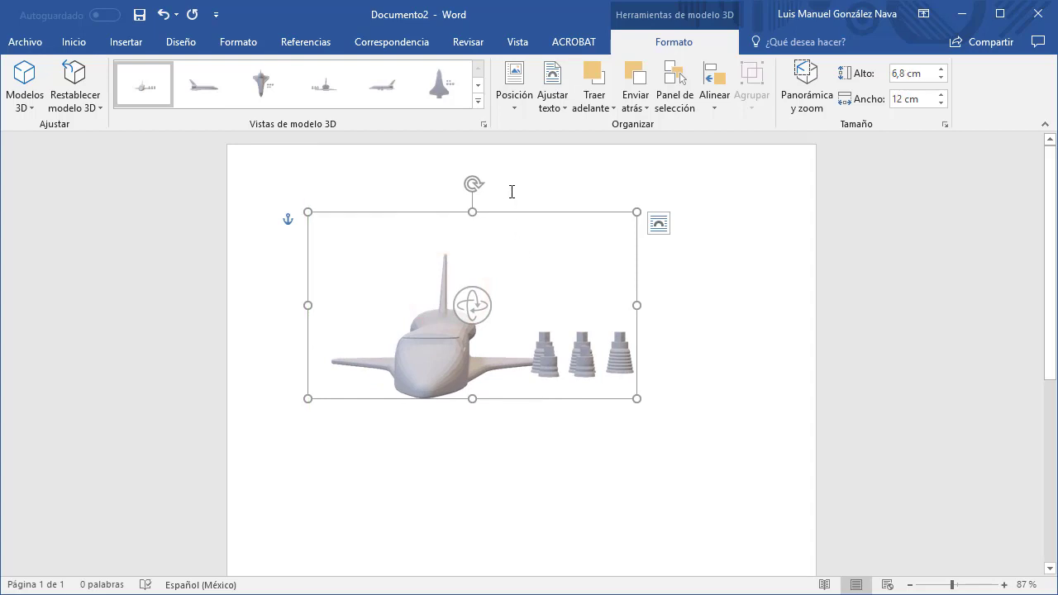
drag(476, 186, 645, 315)
key(ctrl+z)
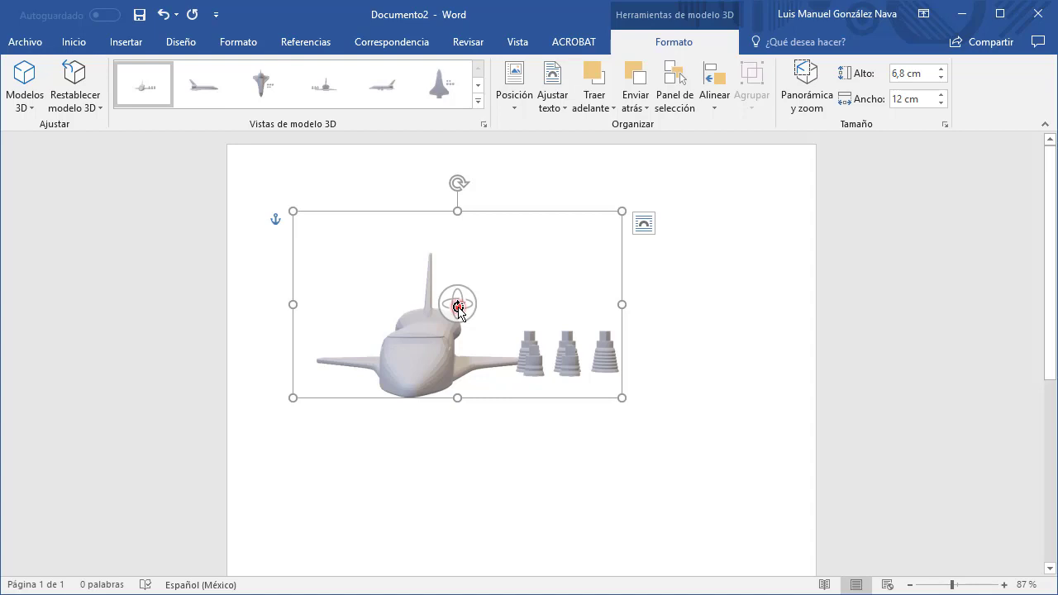
Turn the shuttle in 3D to an angled view from above and resize its frame to about 12 by 9.3 cm
drag(459, 308, 590, 386)
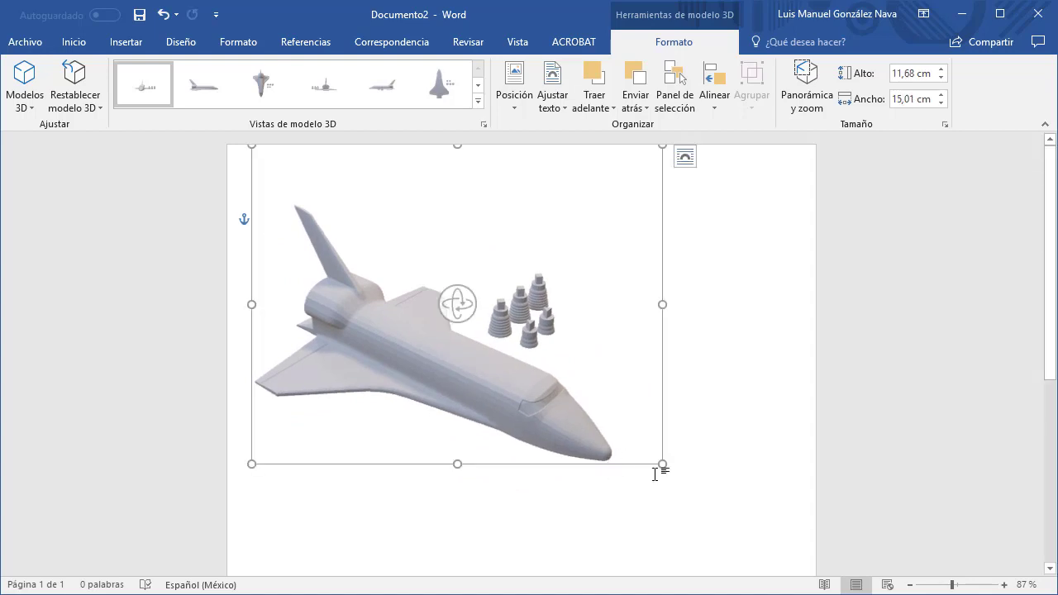
drag(662, 463, 629, 451)
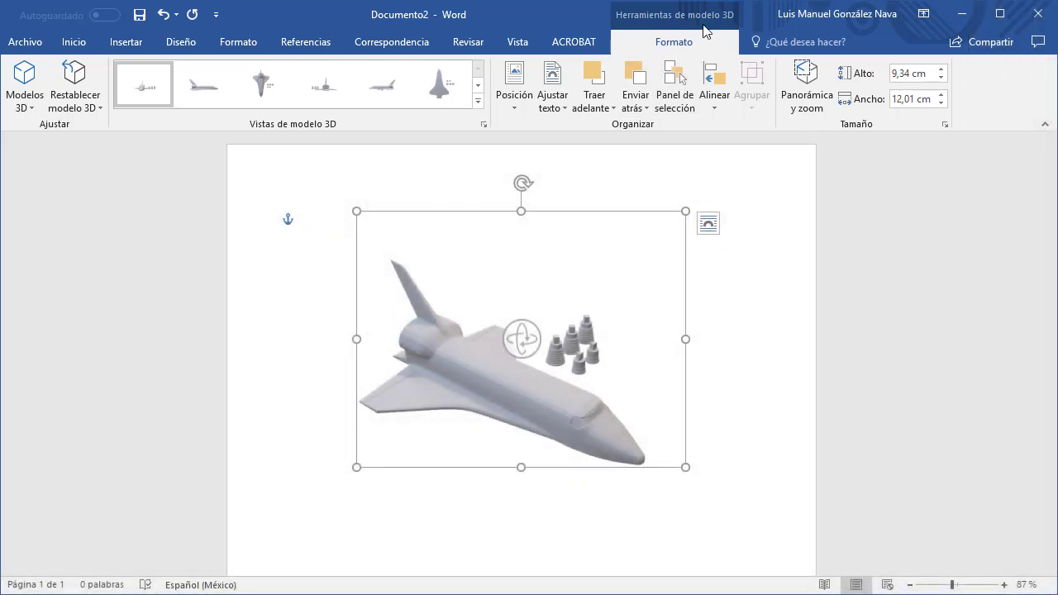
Reset the shuttle model to its original 3D orientation and original size
click(31, 110)
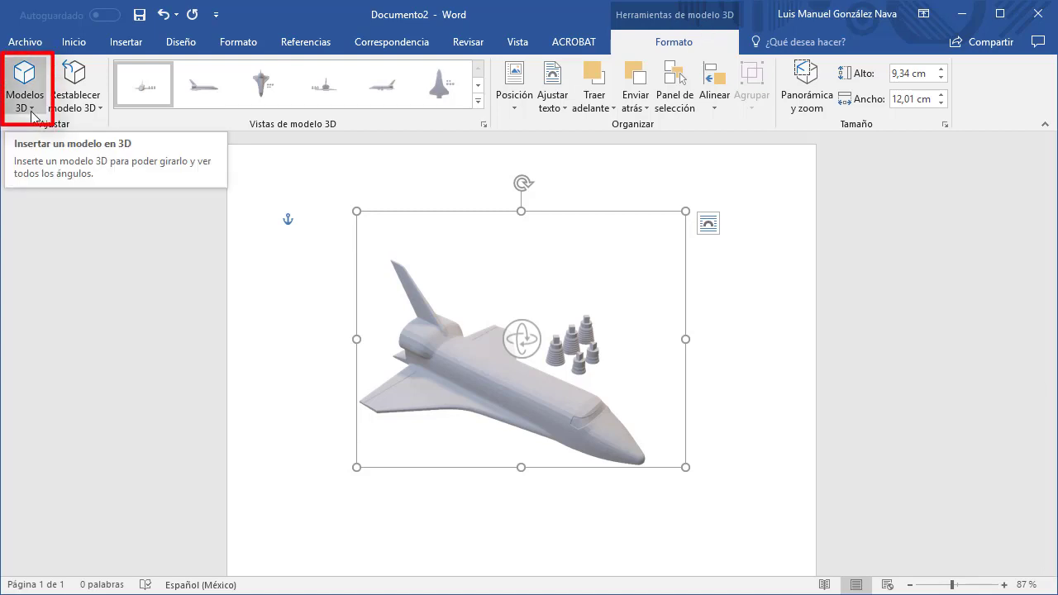
click(31, 109)
click(25, 106)
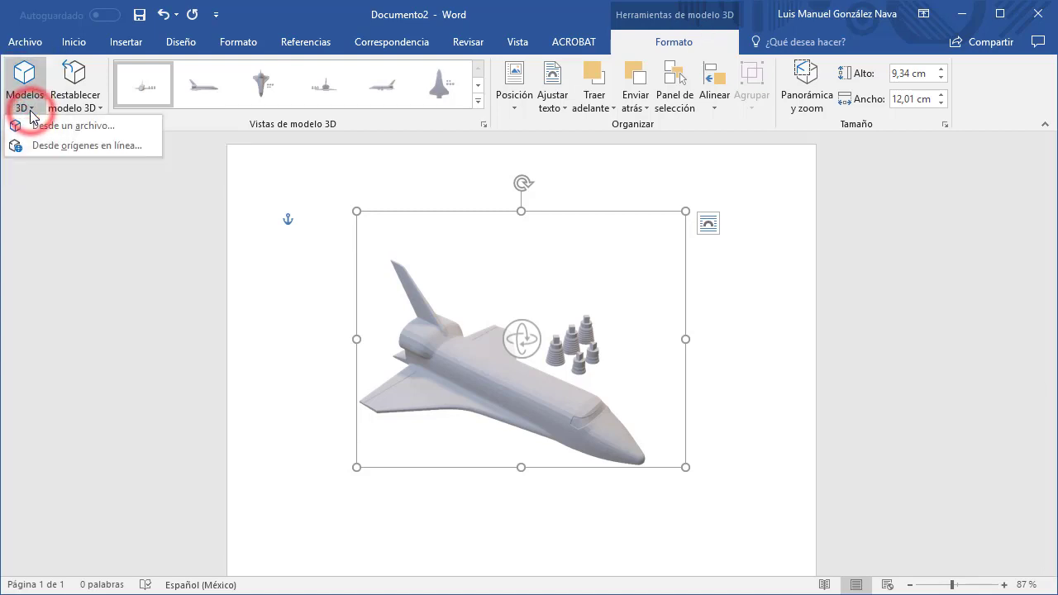
click(99, 108)
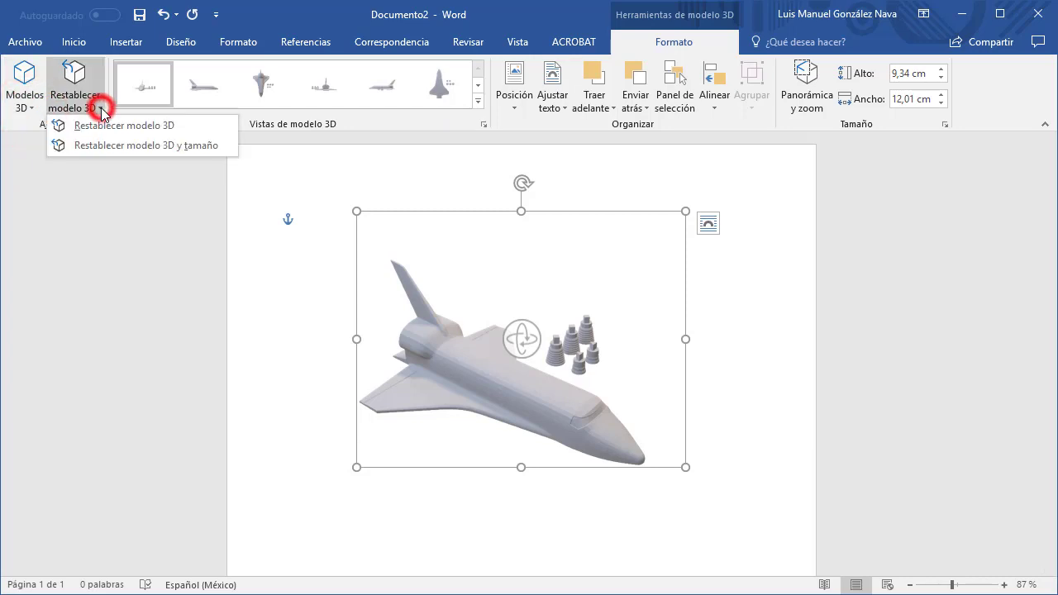
click(143, 144)
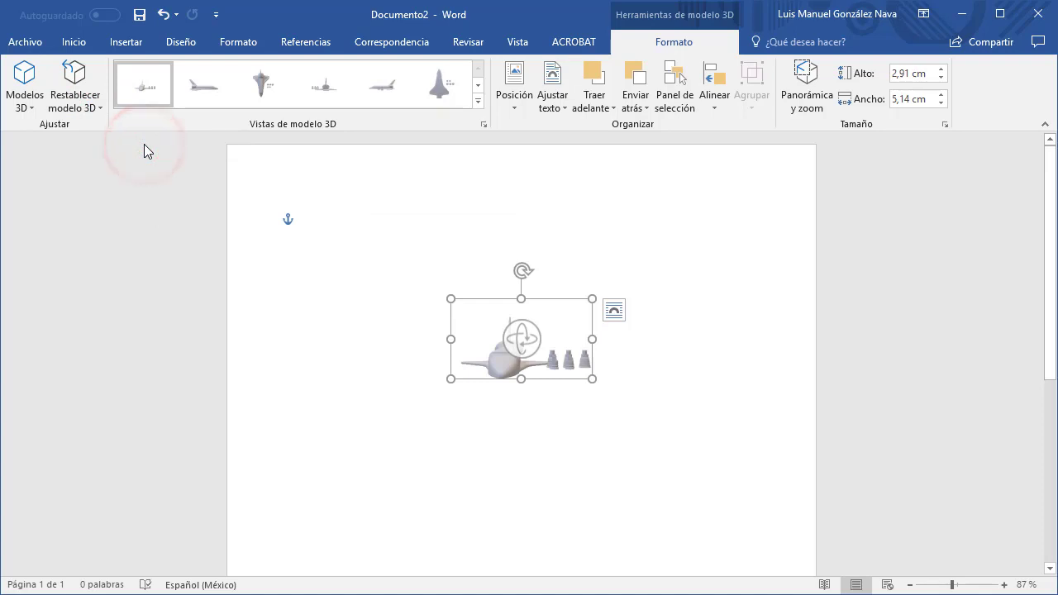
Enlarge the shuttle model again and turn it in 3D so its nose points toward the lower right
drag(447, 300, 267, 194)
drag(408, 285, 567, 426)
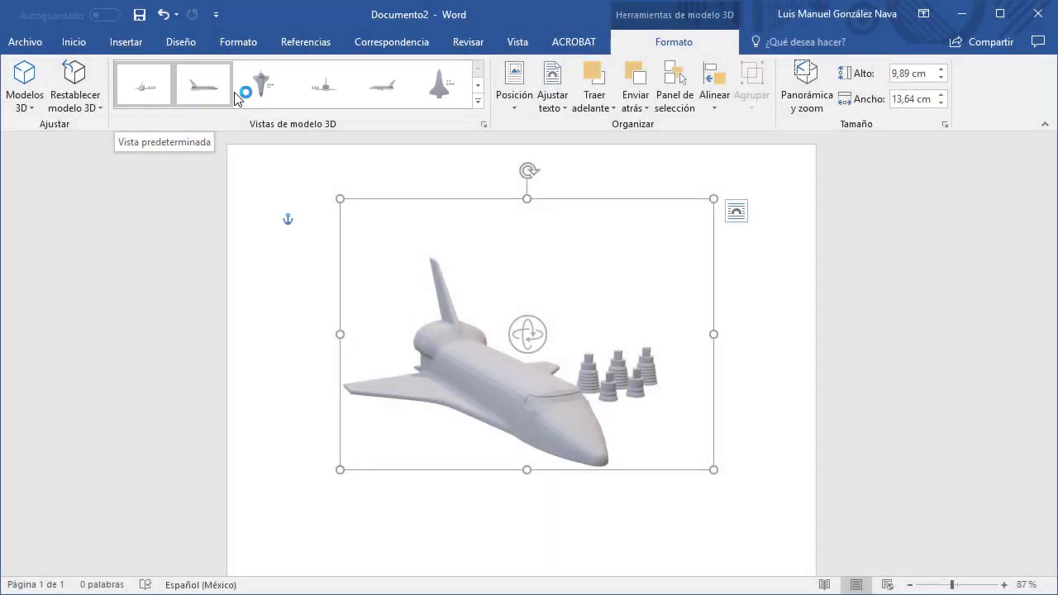
Preview several preset 3D model views and apply the angled view from above with the shuttle's nose toward the lower right
click(224, 96)
click(253, 98)
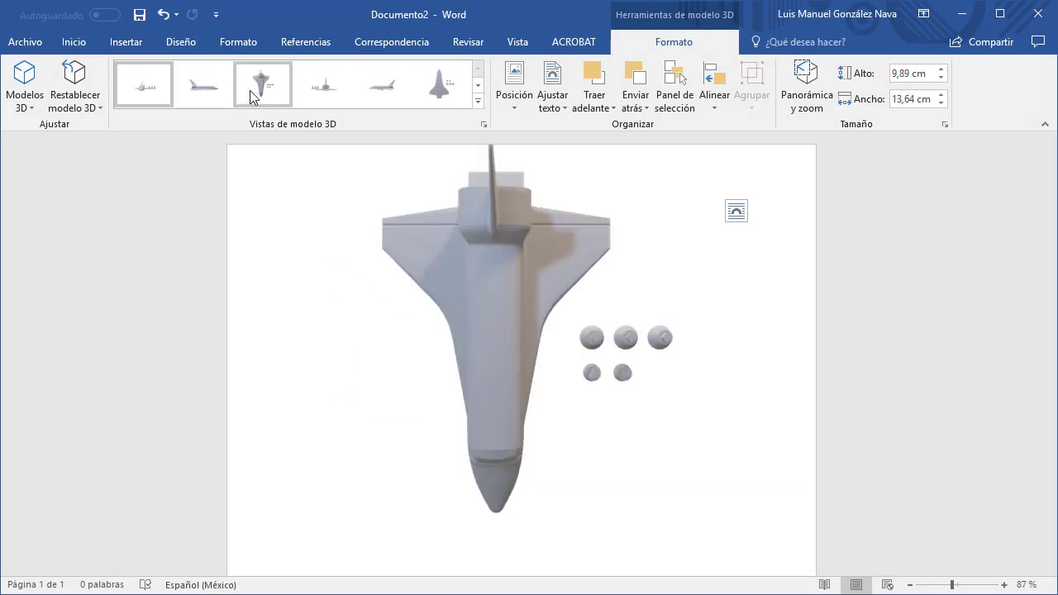
click(340, 106)
click(392, 100)
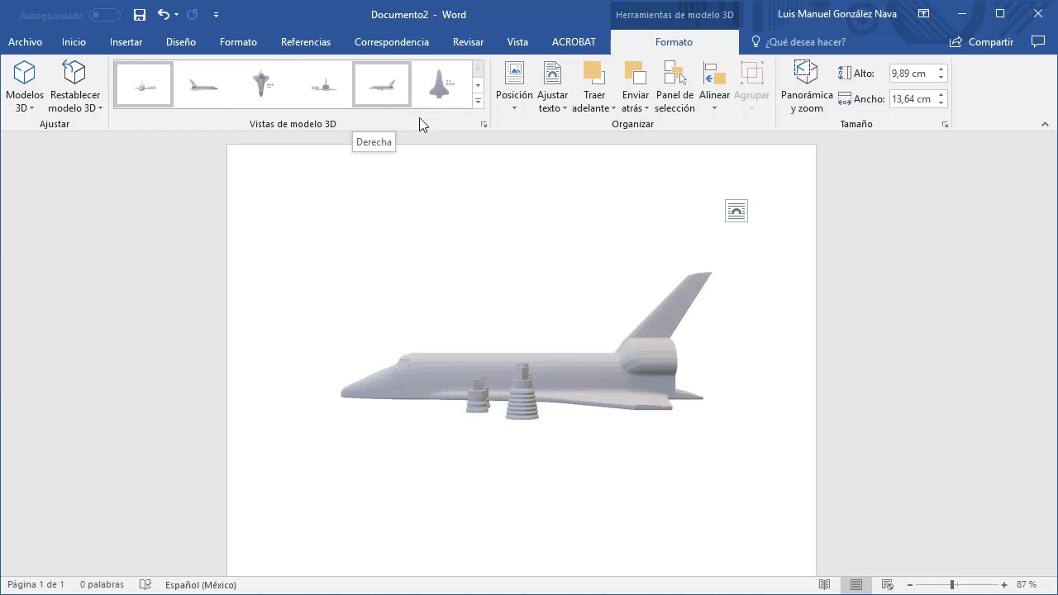
click(478, 102)
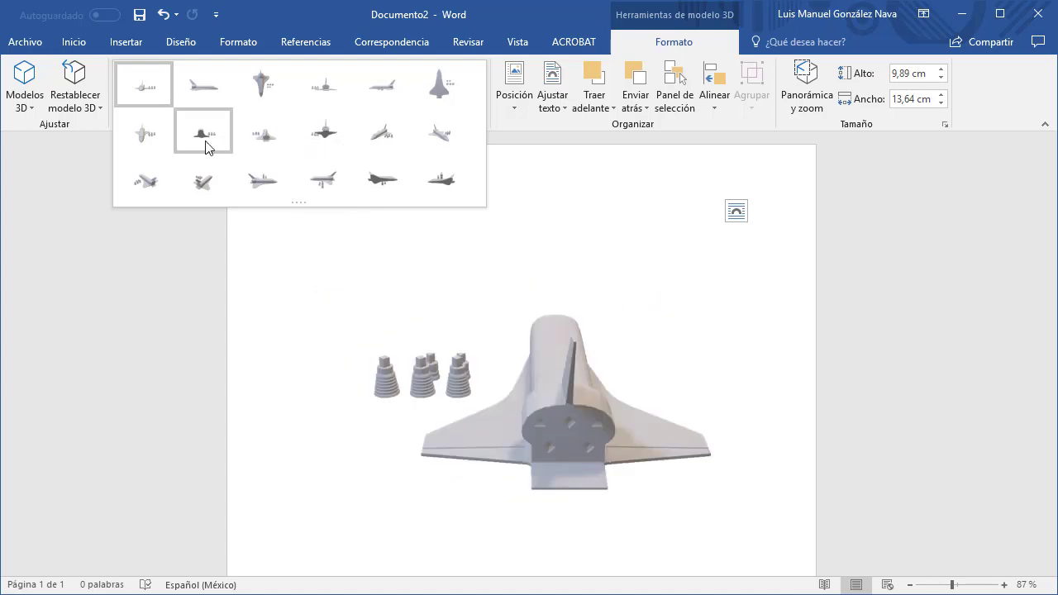
click(442, 132)
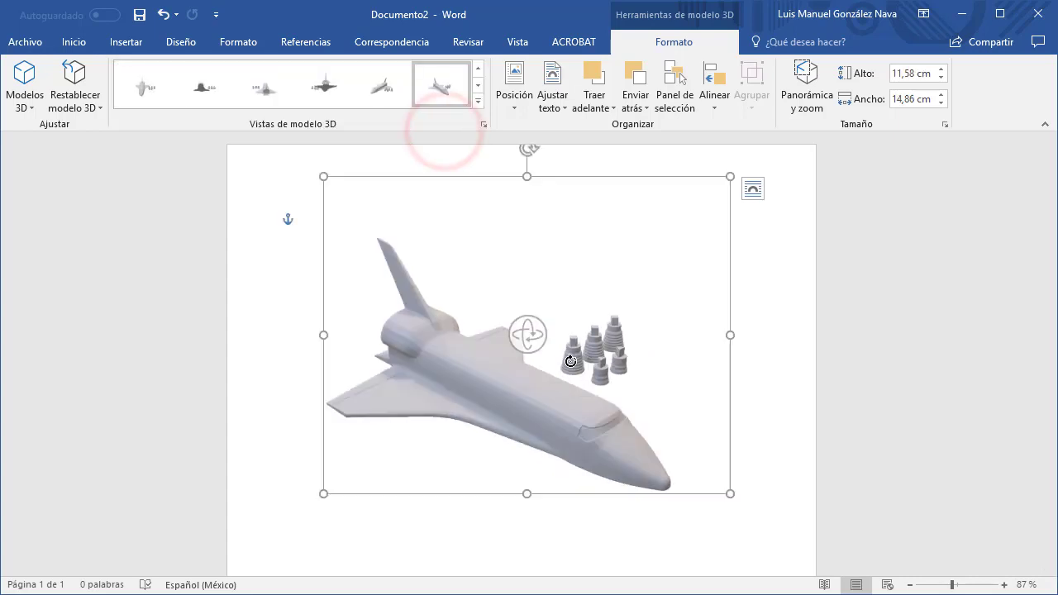
Enable Pan and Zoom for the shuttle and zoom in and out within its frame, finishing with the shuttle magnified
click(809, 101)
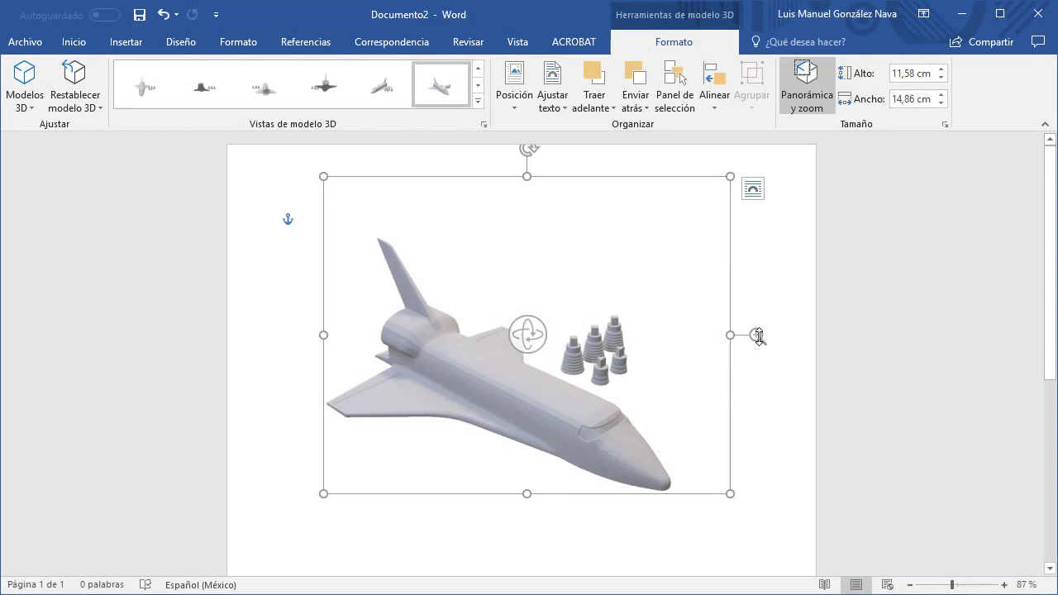
click(758, 336)
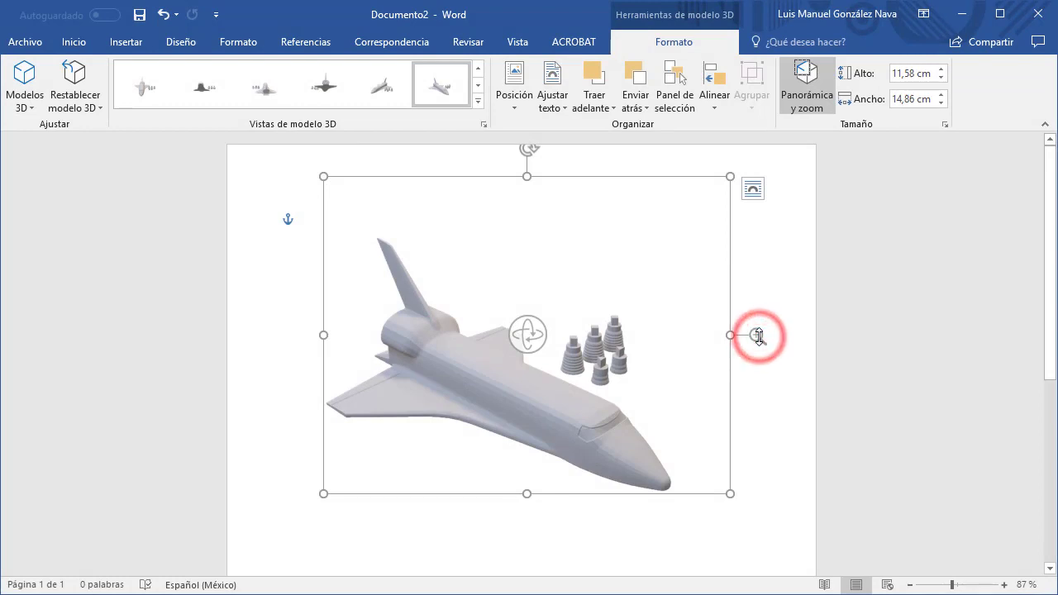
drag(758, 334, 755, 270)
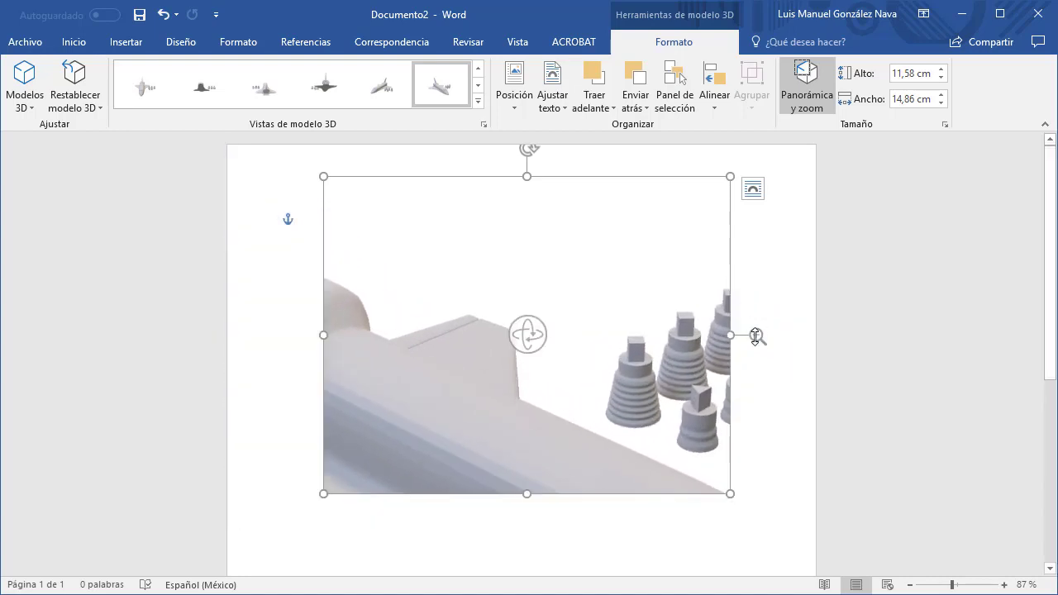
drag(756, 335, 742, 479)
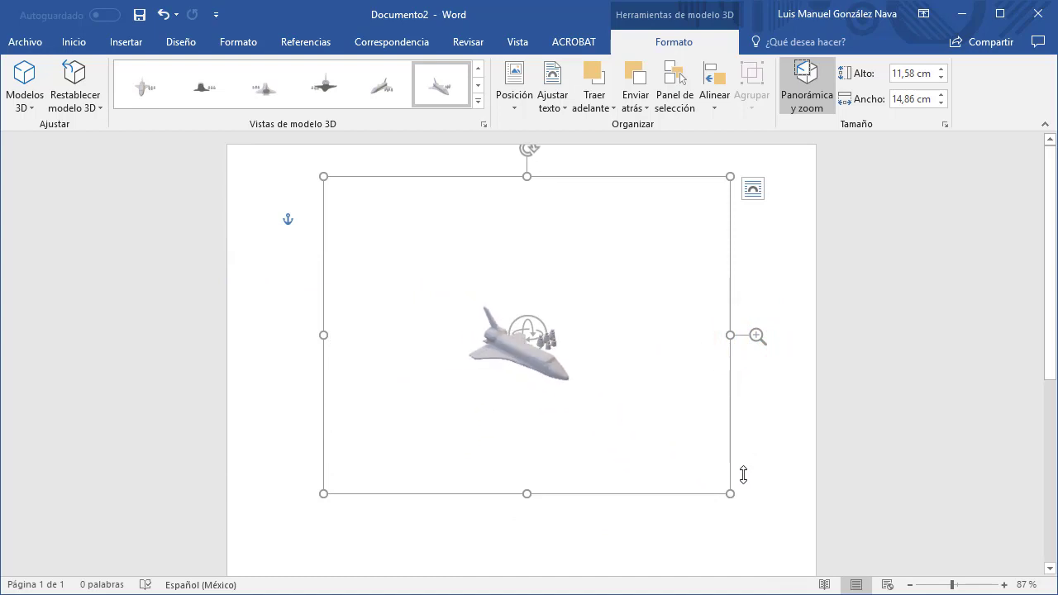
drag(759, 335, 758, 299)
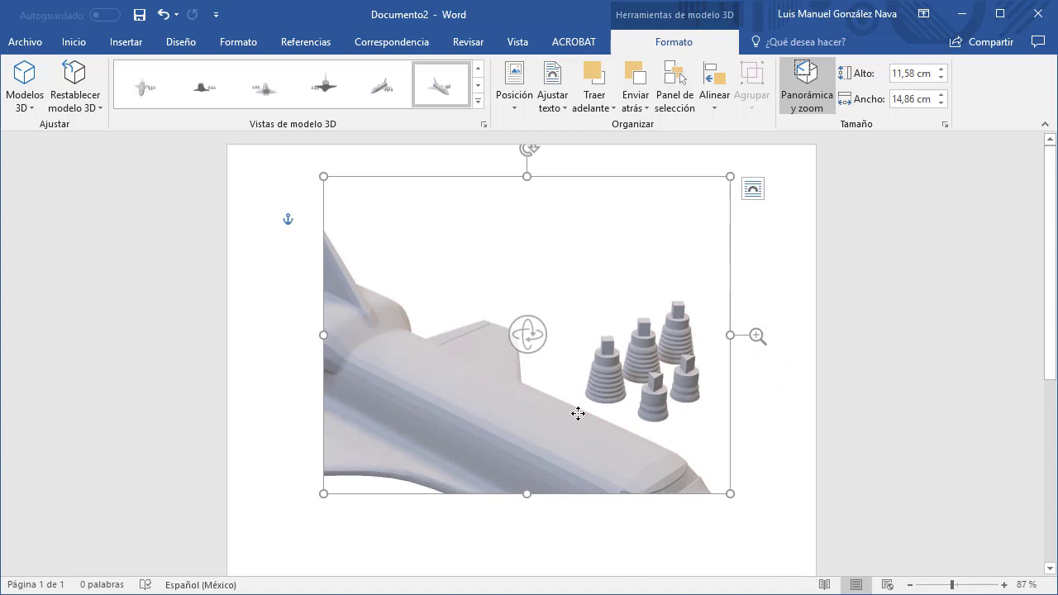
Pan and turn the magnified shuttle inside its frame to bring the separate engine parts into view, and zoom in slightly more
drag(578, 413, 569, 330)
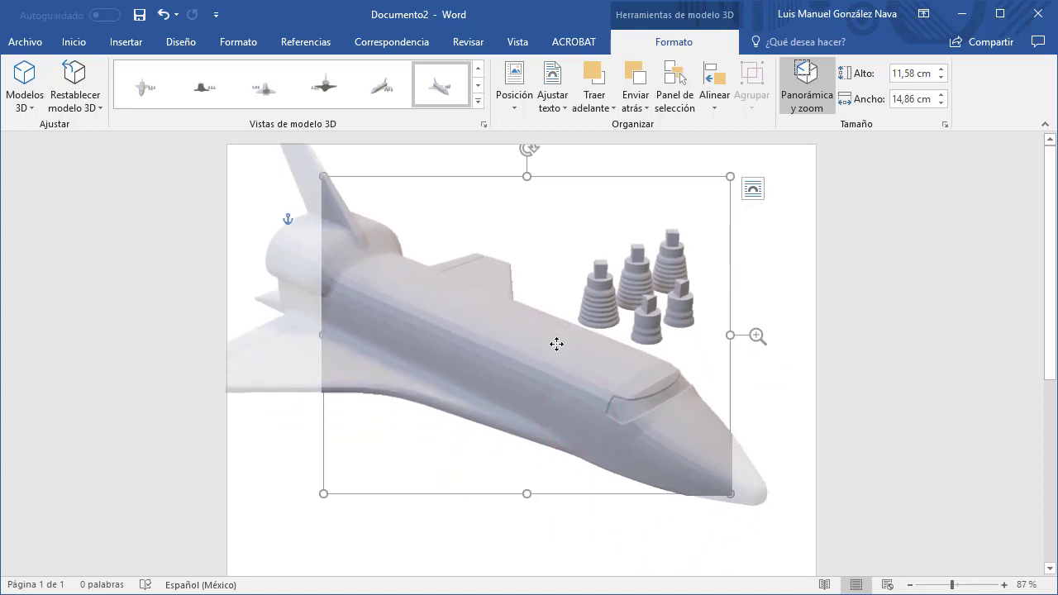
drag(570, 405, 528, 338)
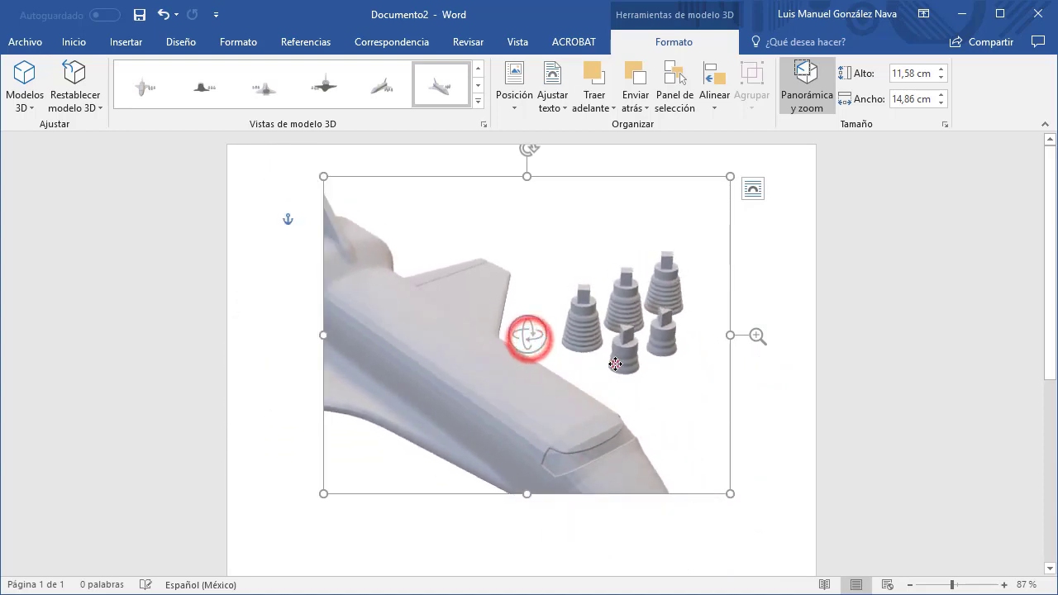
click(616, 362)
drag(757, 336, 758, 333)
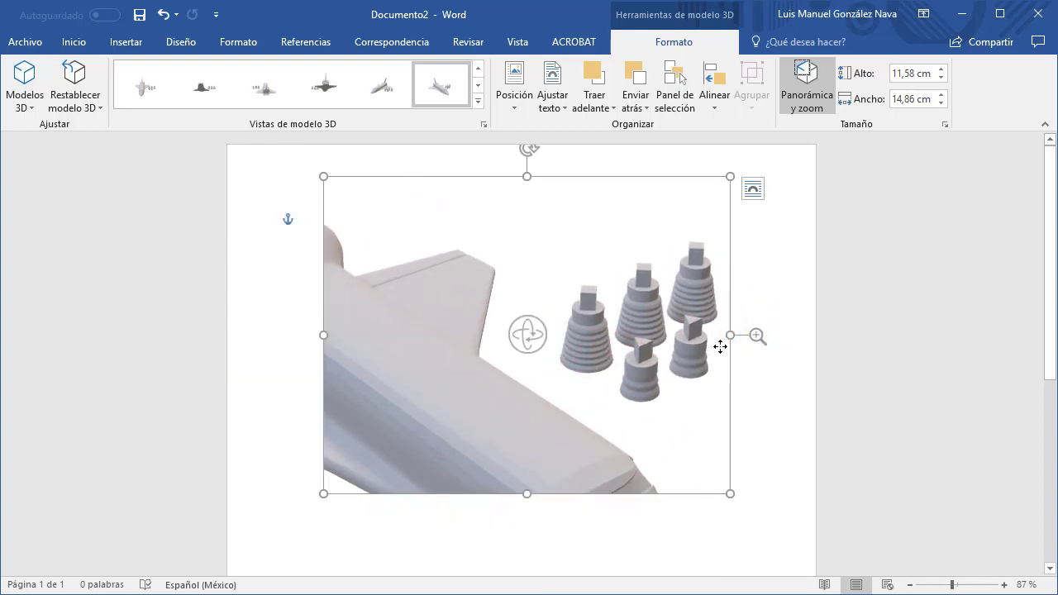
Shrink the shuttle model's frame to about 9.5 cm wide by 7.4 cm high
click(909, 73)
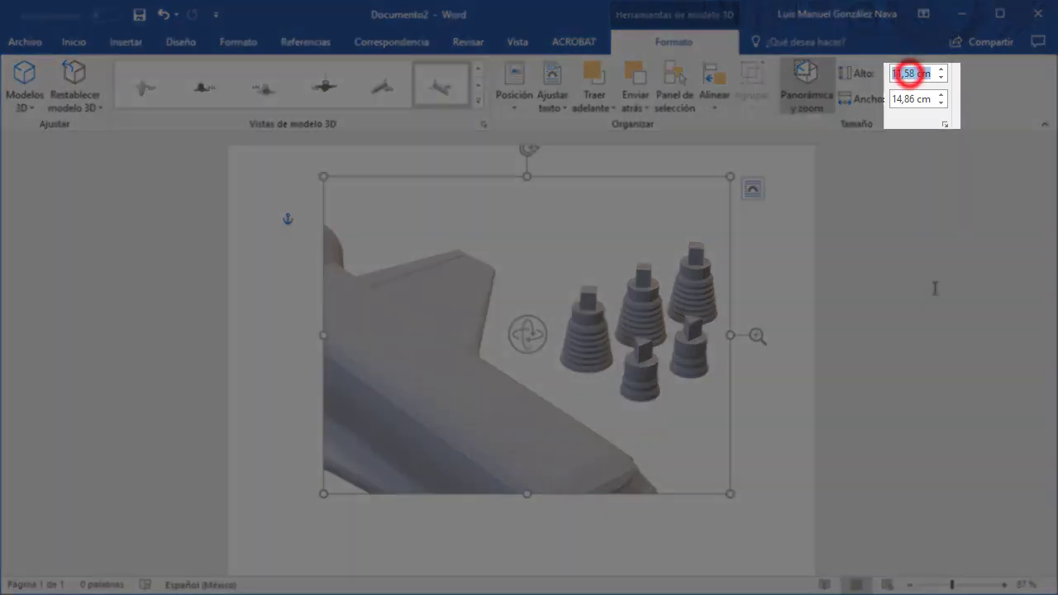
click(913, 99)
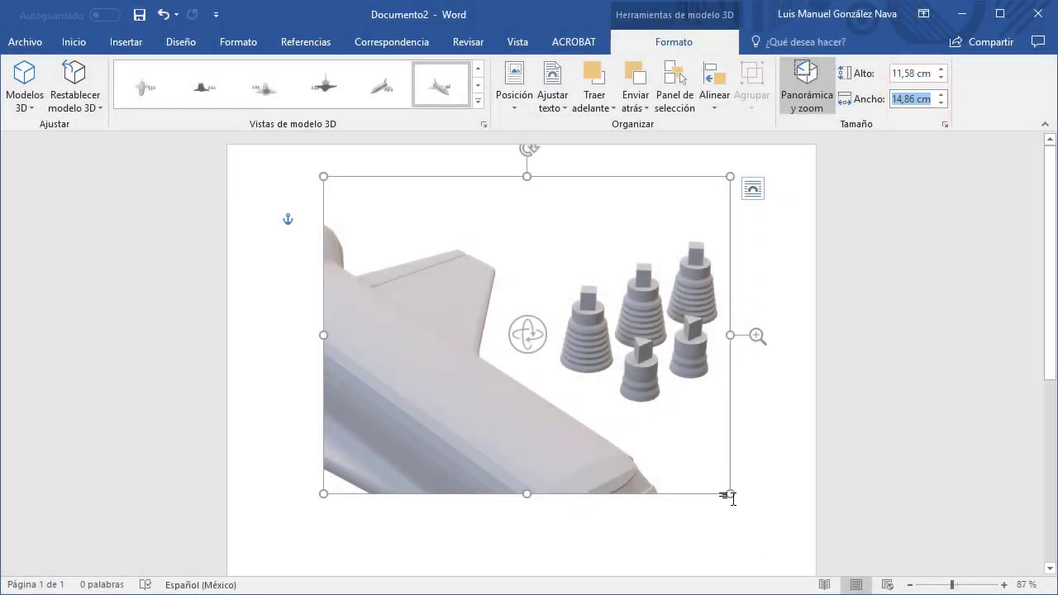
drag(730, 493, 627, 416)
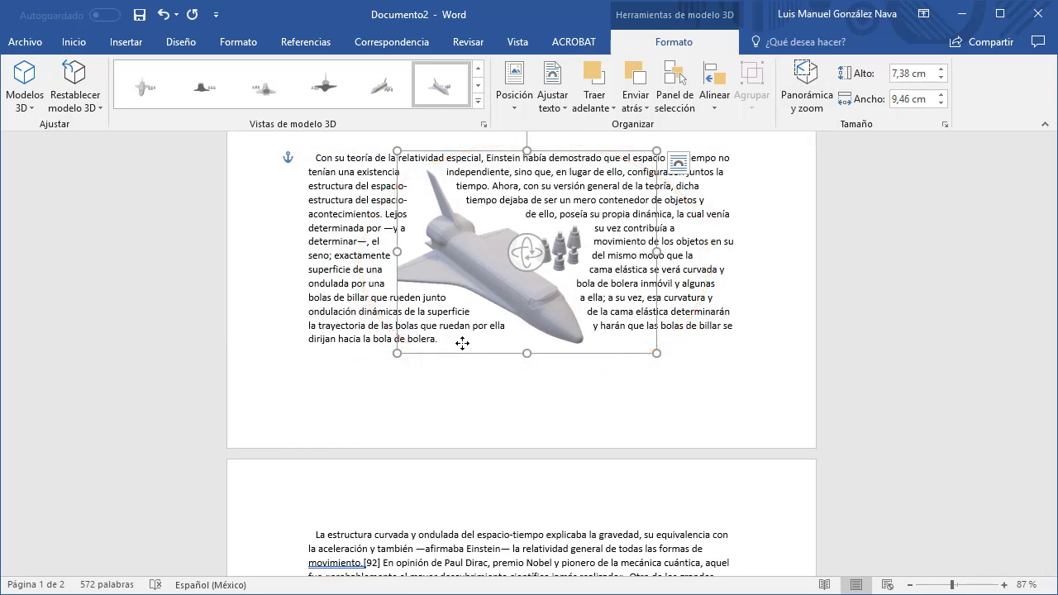
Insert the stadium model from the Edificios category of the Remix 3D online library below the last paragraph
click(403, 403)
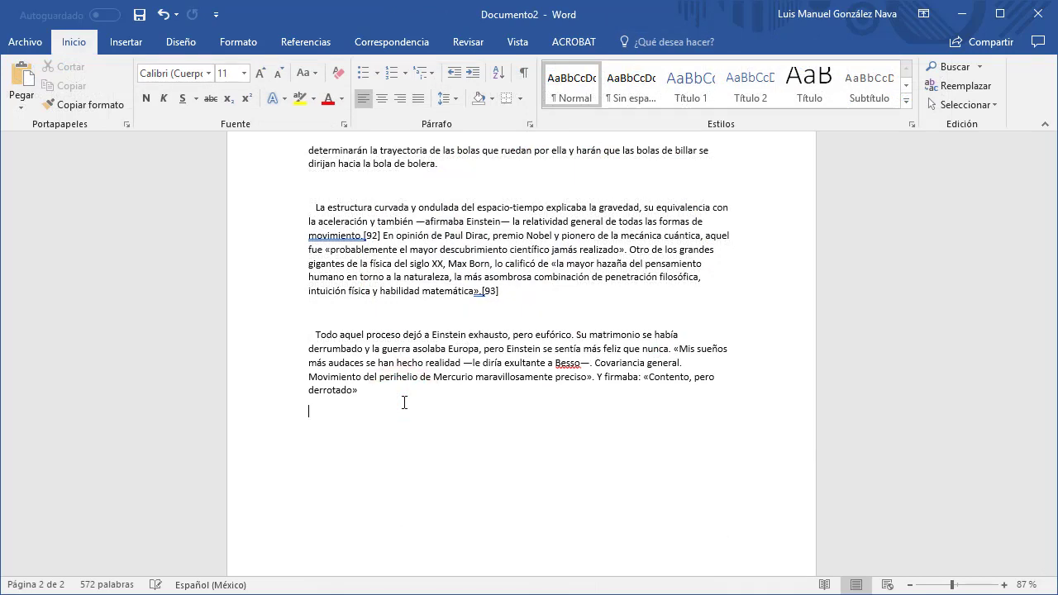
click(126, 42)
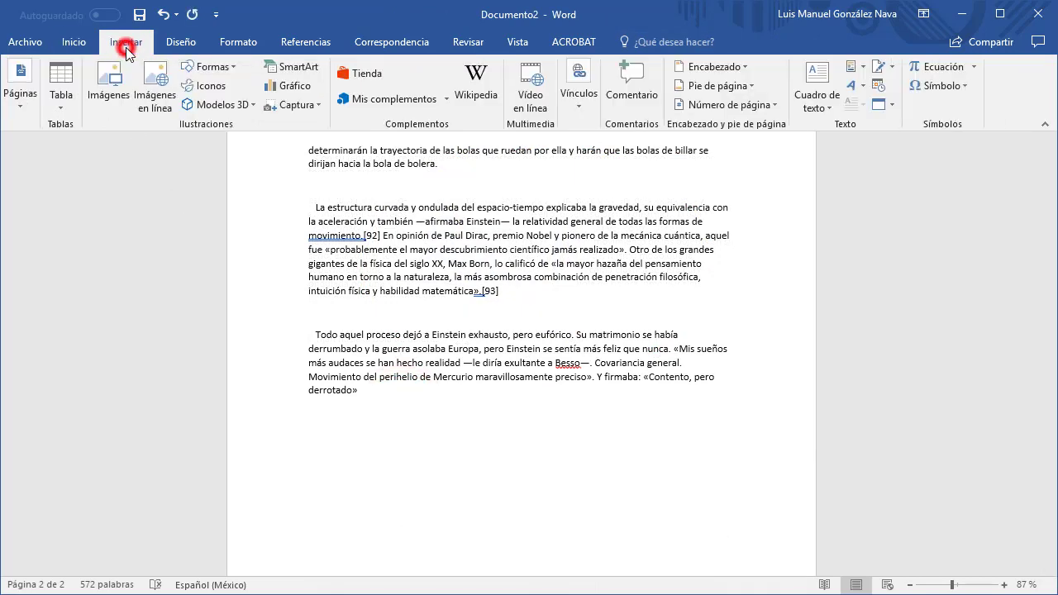
click(252, 107)
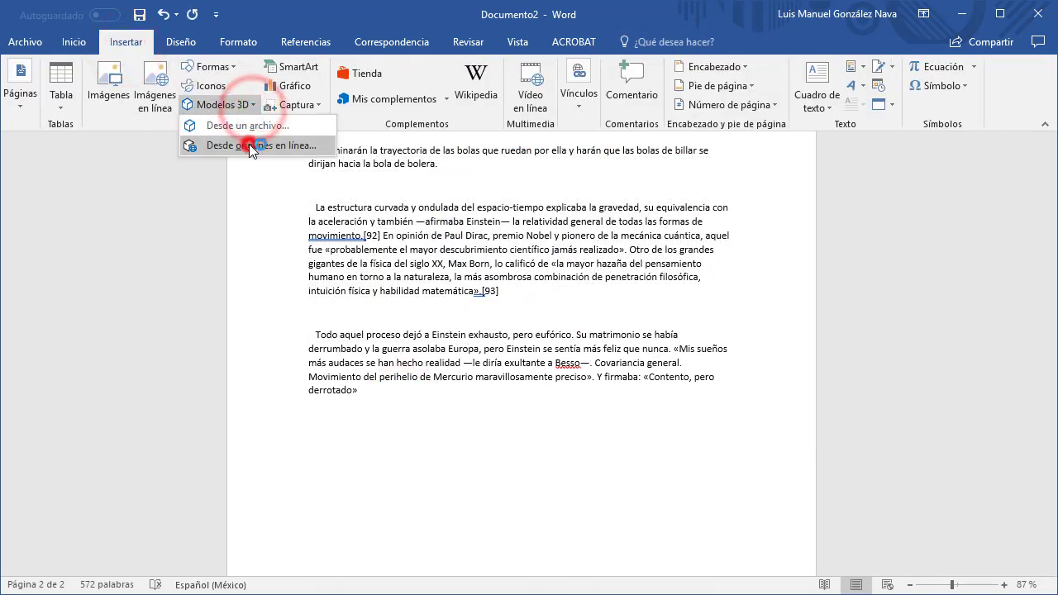
click(249, 144)
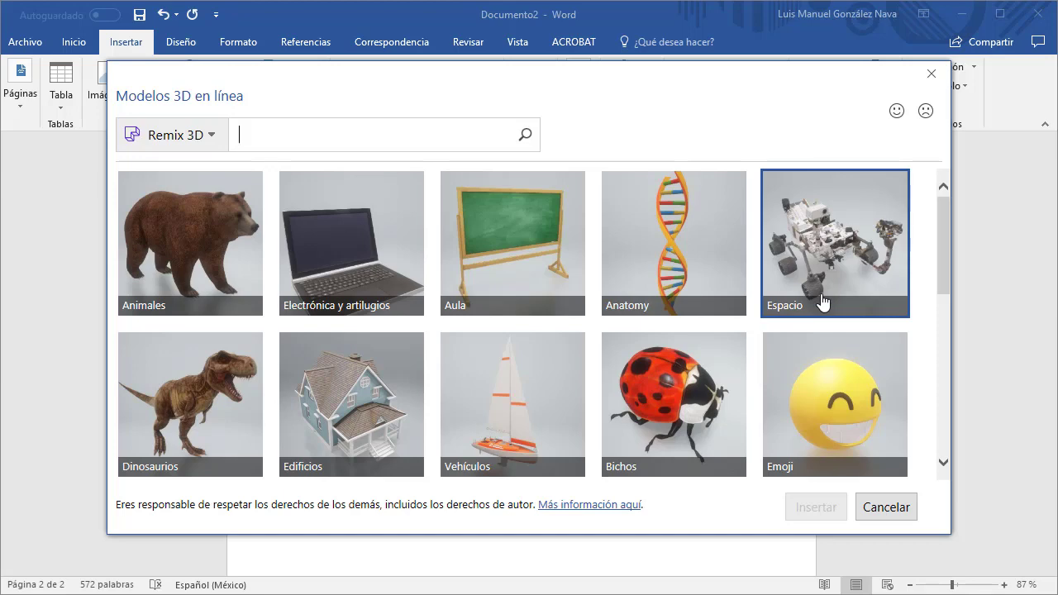
scroll(460, 395, down, 1)
click(338, 383)
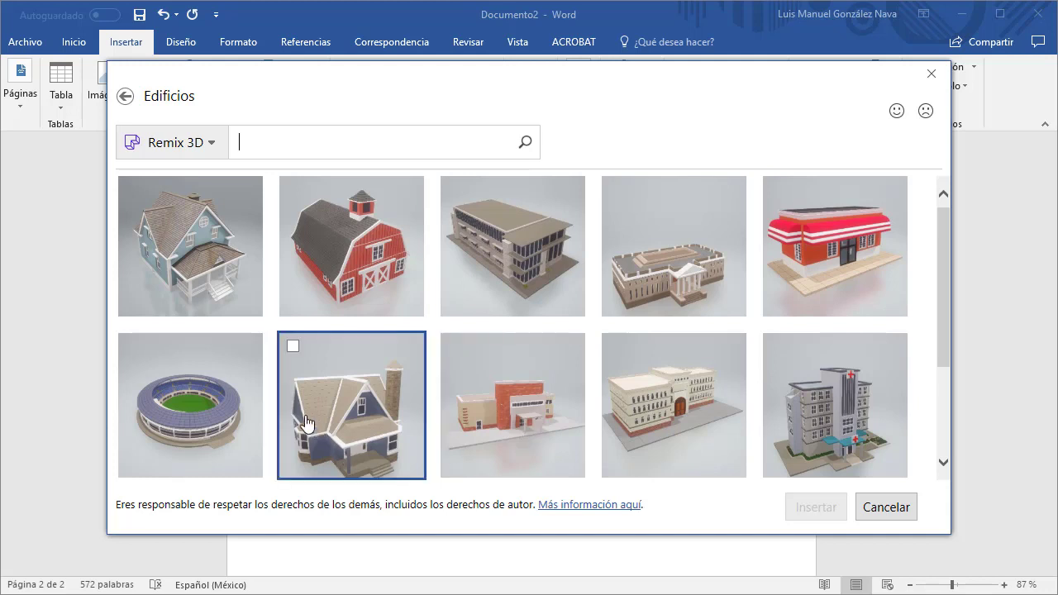
click(225, 404)
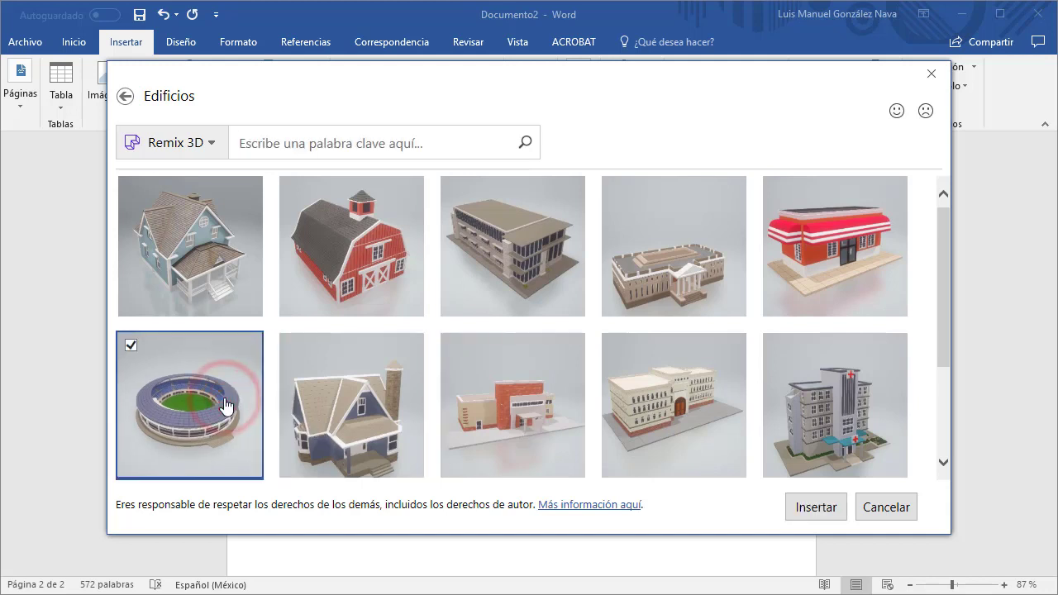
click(812, 508)
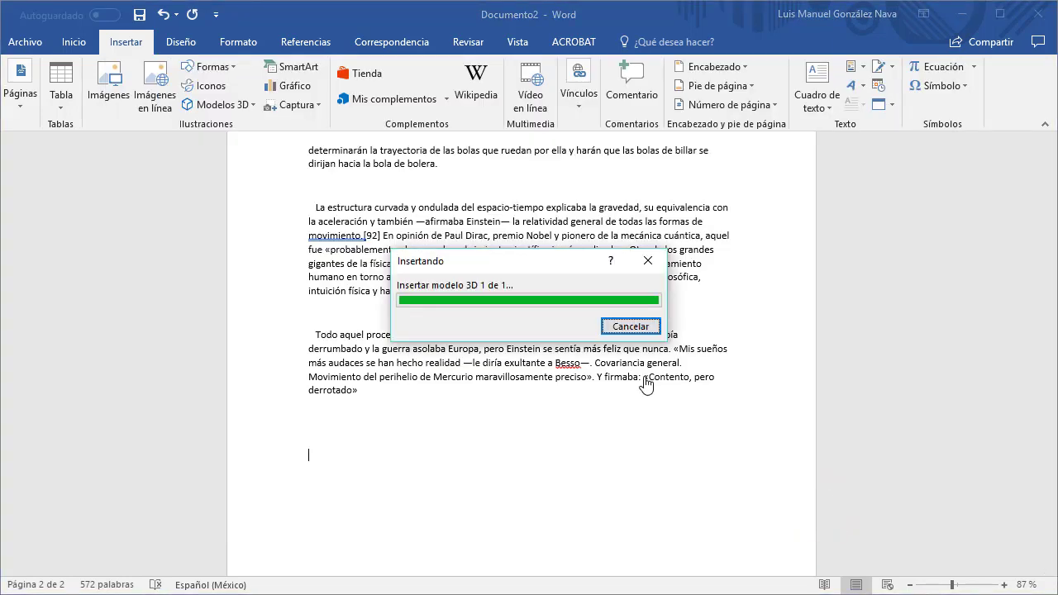
Turn the inserted stadium model to view it from different angles
scroll(643, 393, down, 5)
drag(472, 246, 527, 388)
drag(541, 296, 512, 368)
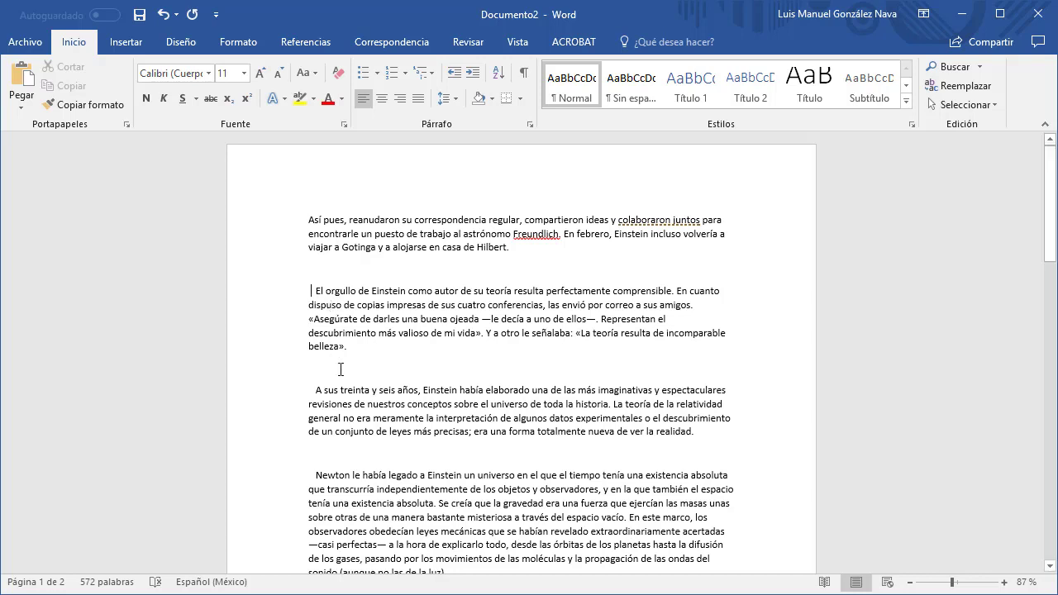
Translate the second paragraph, beginning "El orgullo de Einstein", into English and insert the translation in place of the original
triple_click(356, 344)
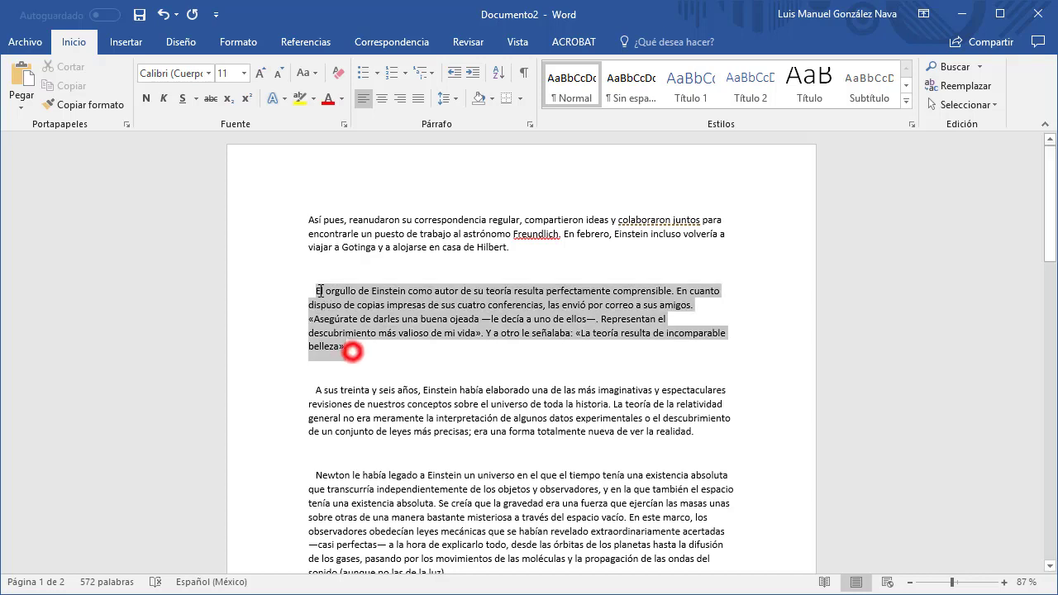
right_click(328, 290)
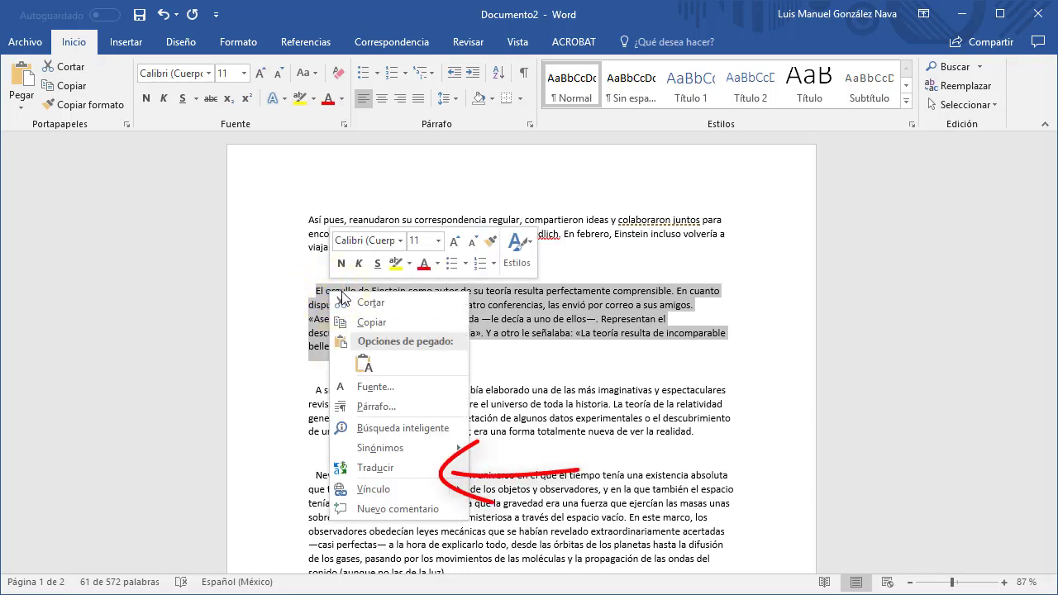
click(406, 469)
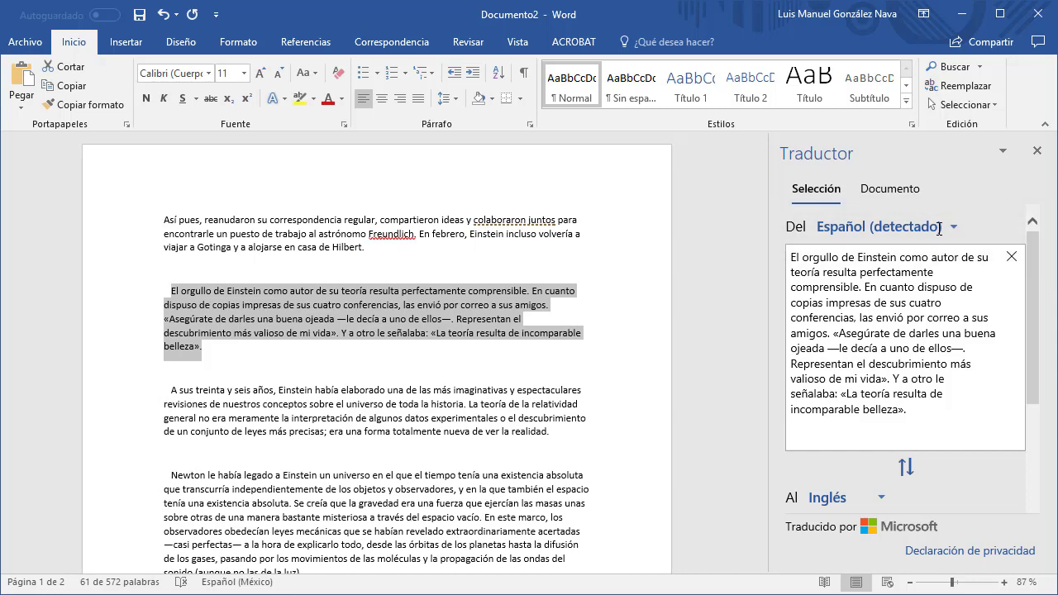
scroll(937, 256, down, 5)
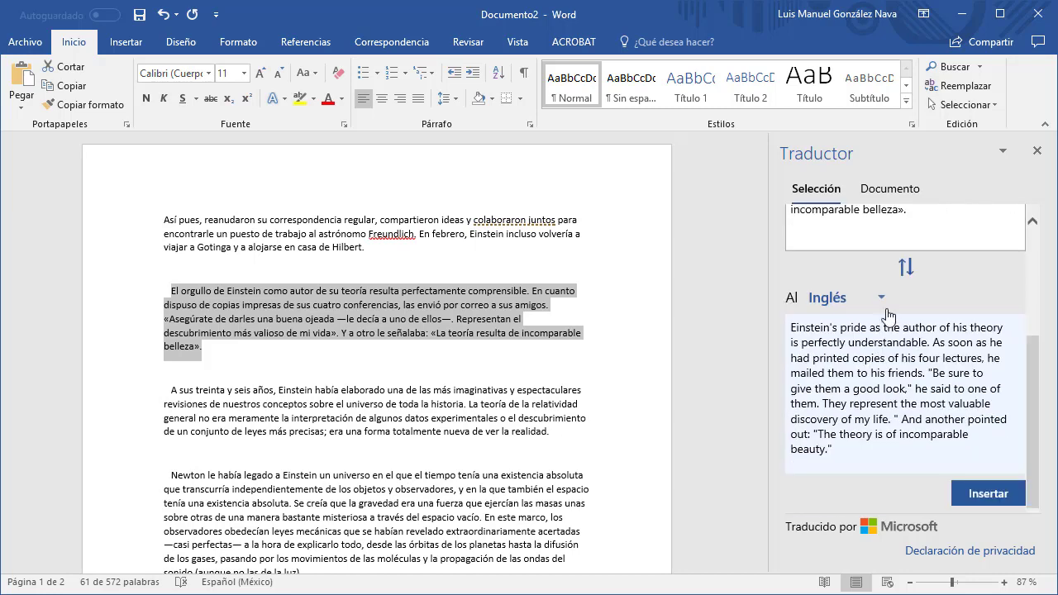
click(885, 311)
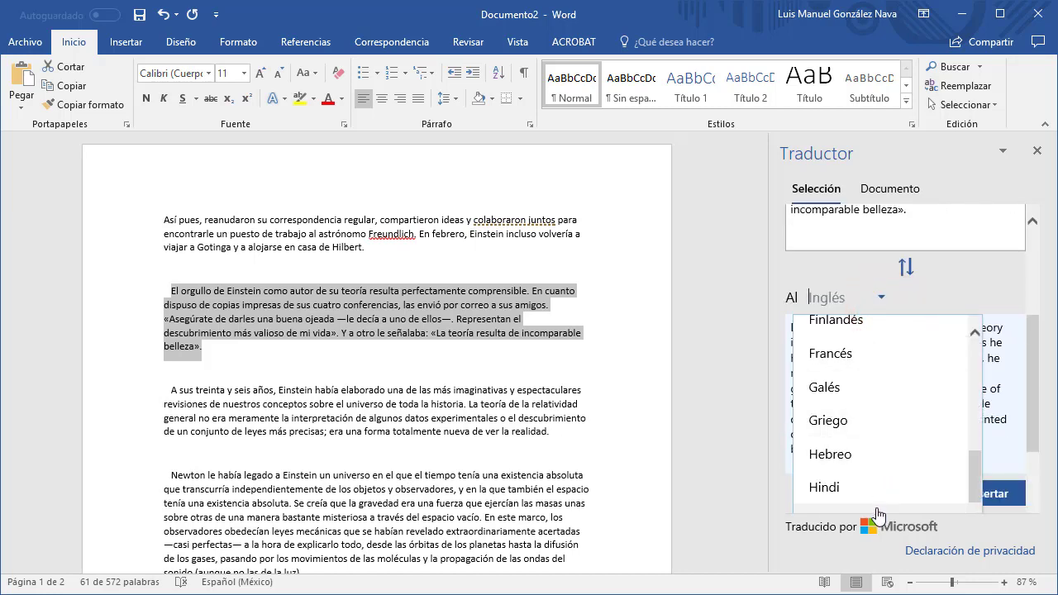
click(786, 266)
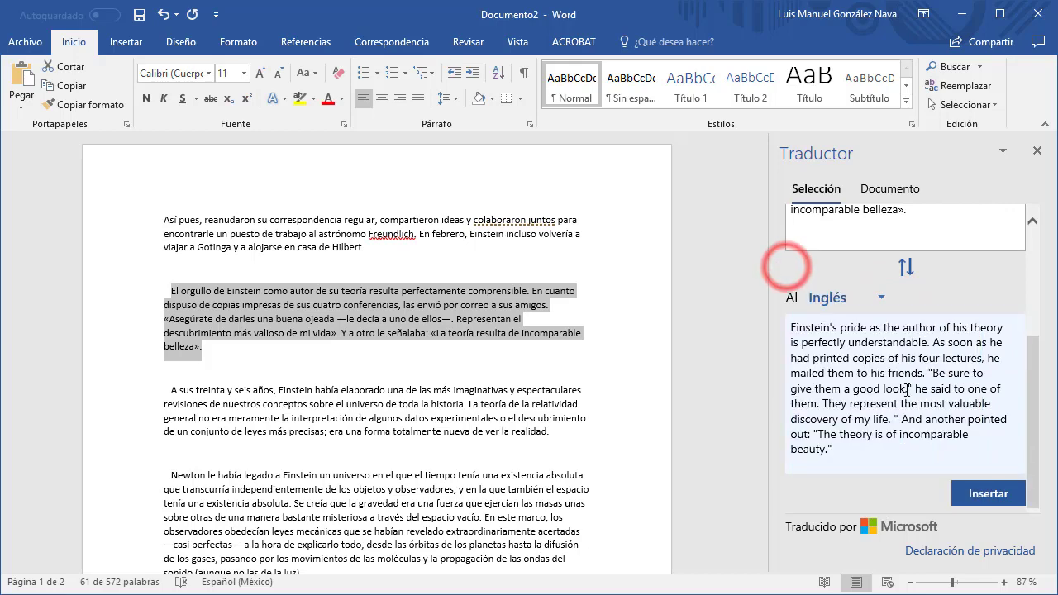
click(988, 494)
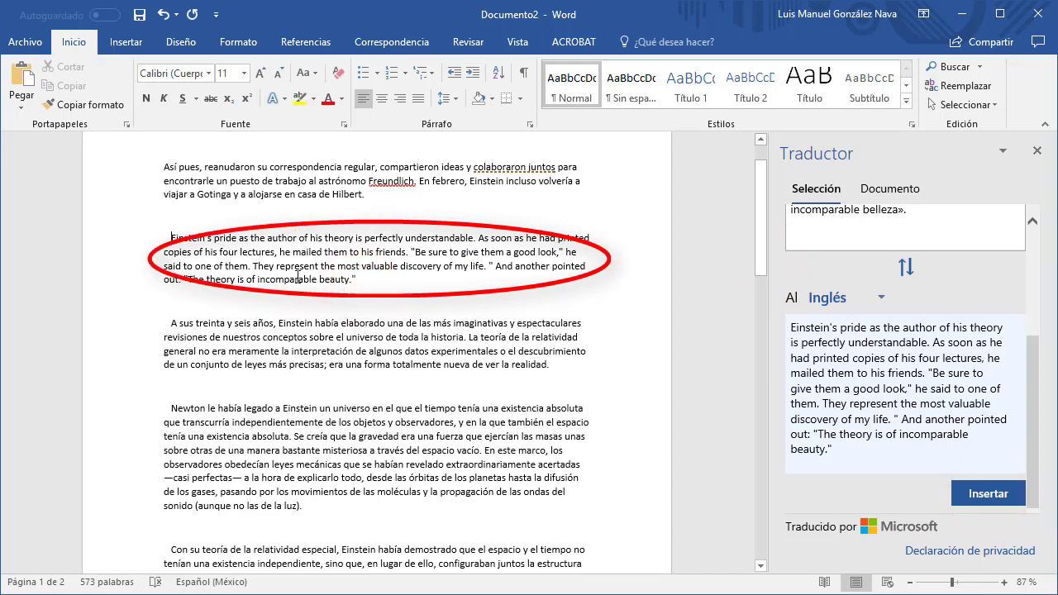
Close the translator and undo the insertion of the translated second paragraph
click(1036, 150)
key(ctrl+z)
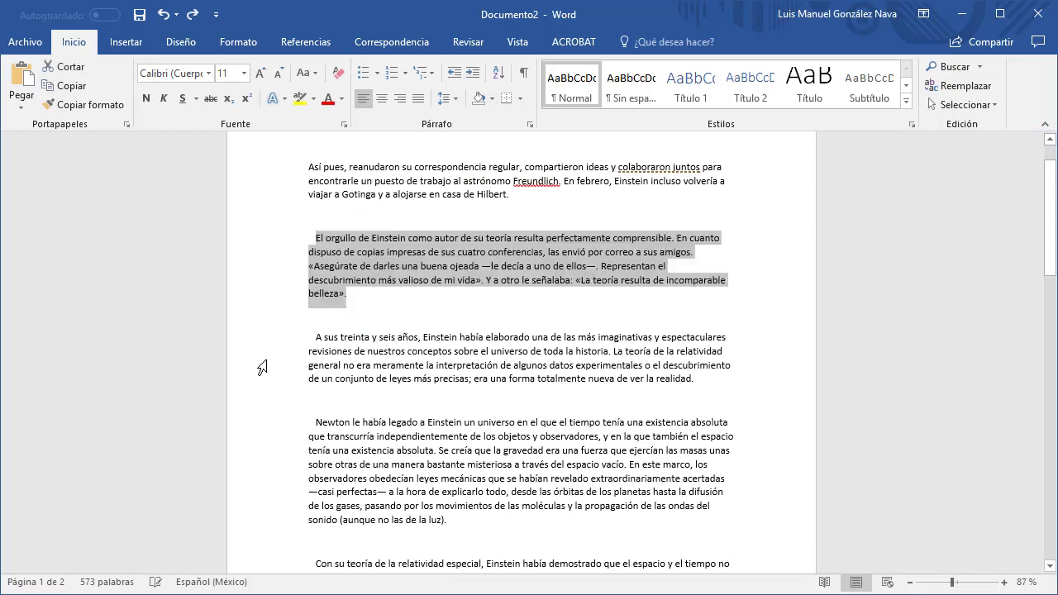
click(355, 308)
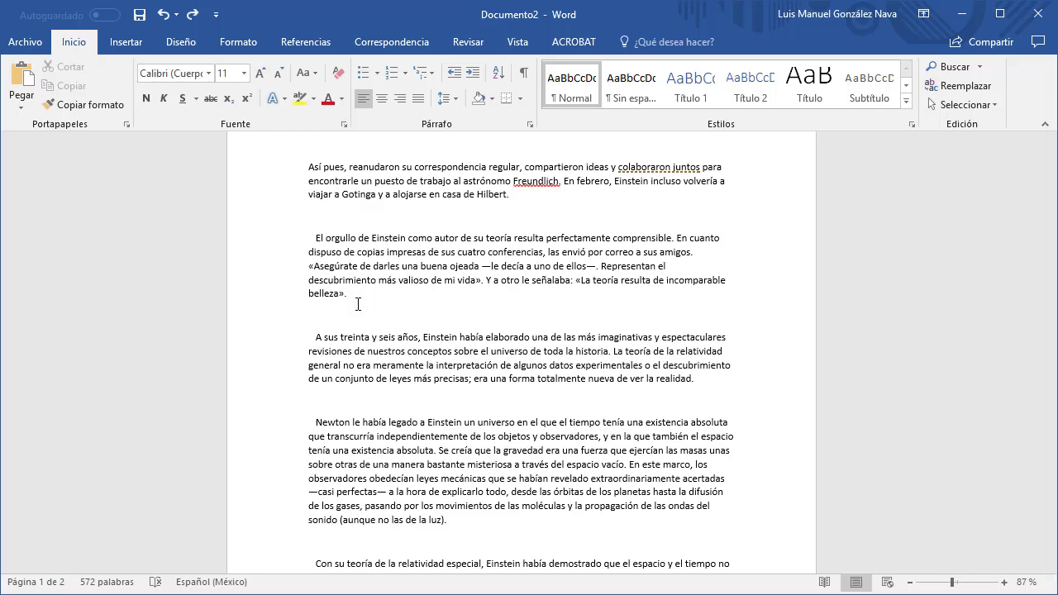
Create a copy of the whole document translated into English
click(465, 42)
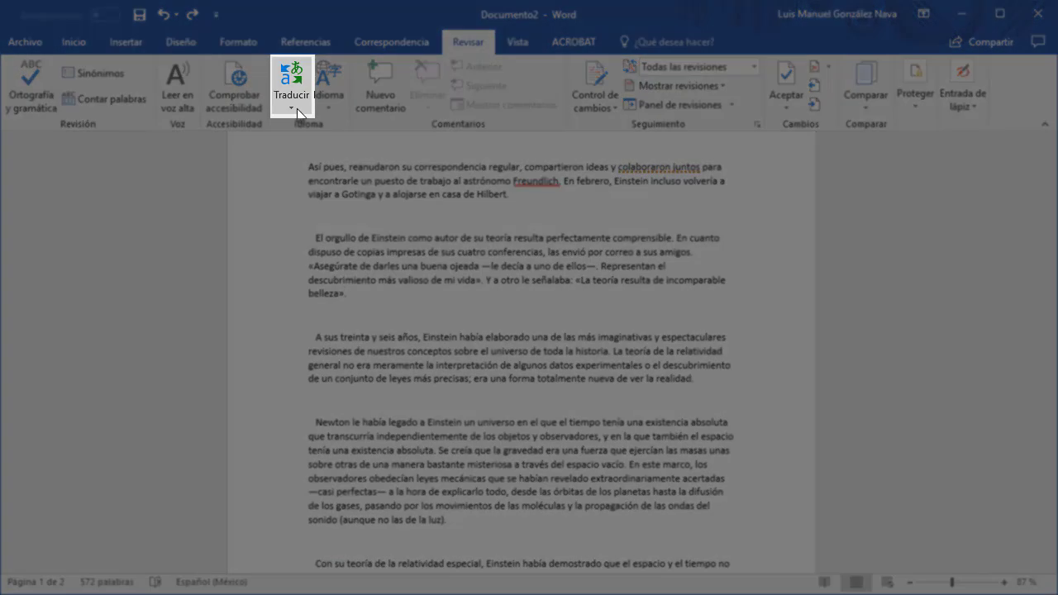
click(296, 109)
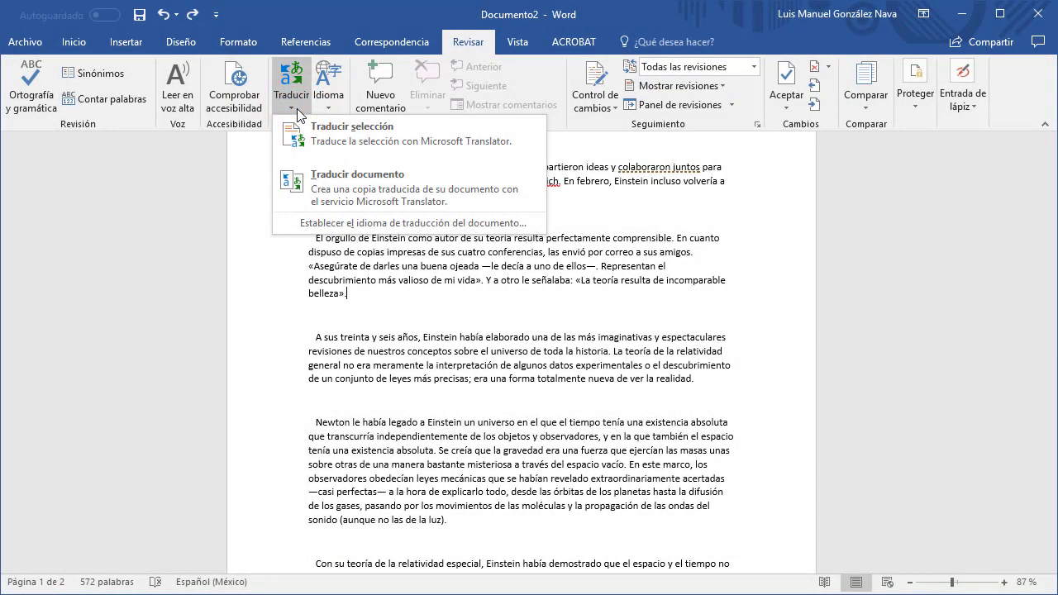
click(440, 190)
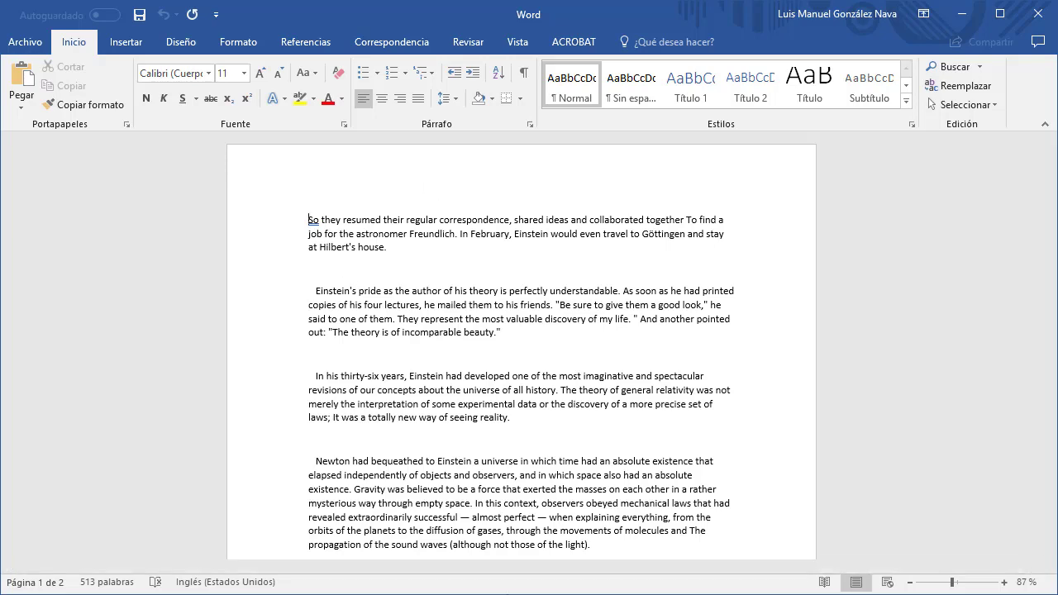
click(449, 529)
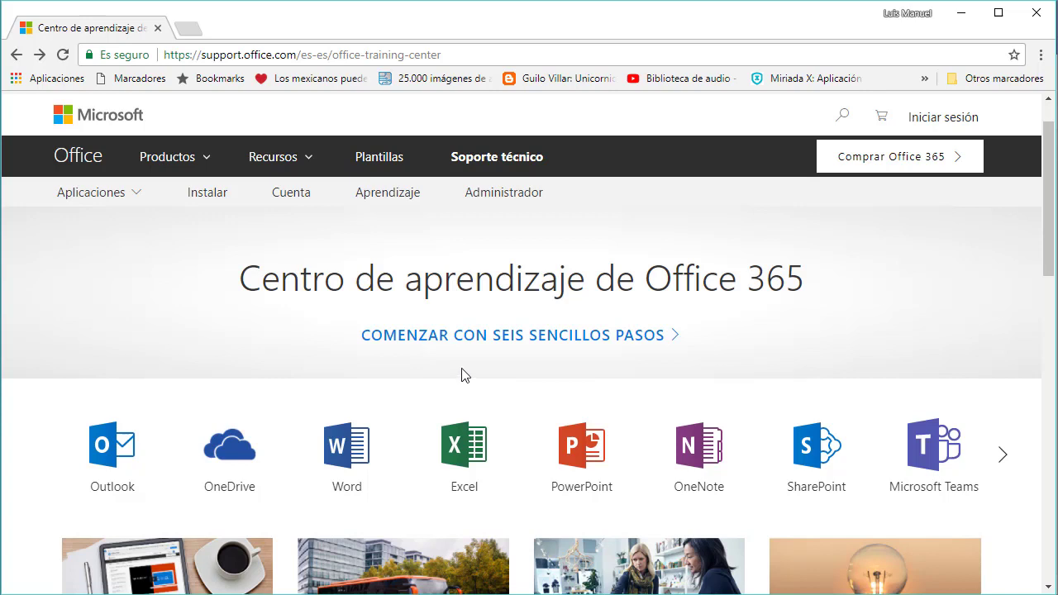
Open the Word training page in the Office 365 training center, browse its lessons, and close the browser
click(351, 489)
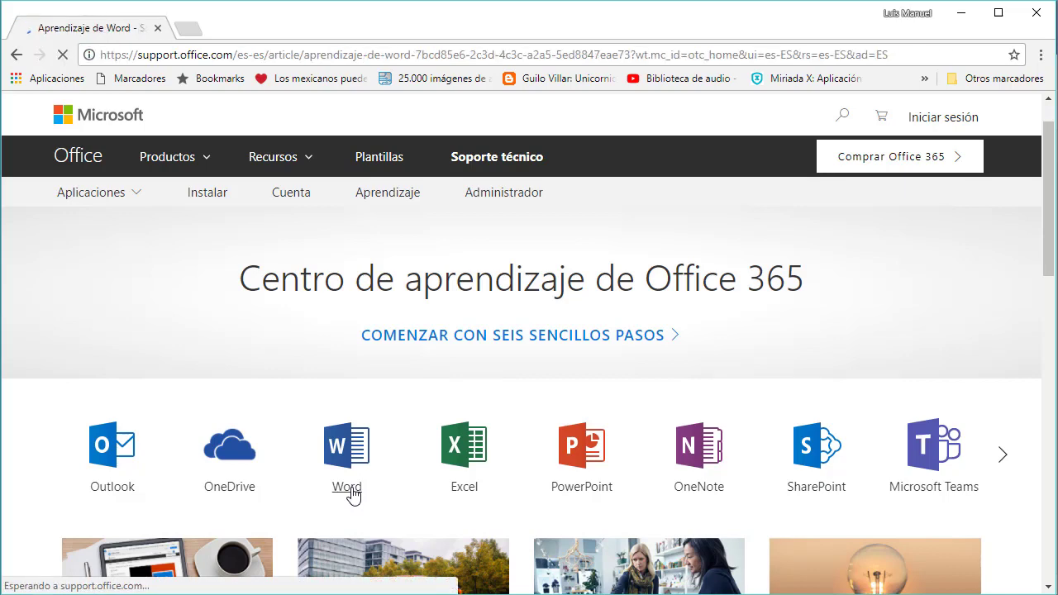
scroll(366, 471, down, 4)
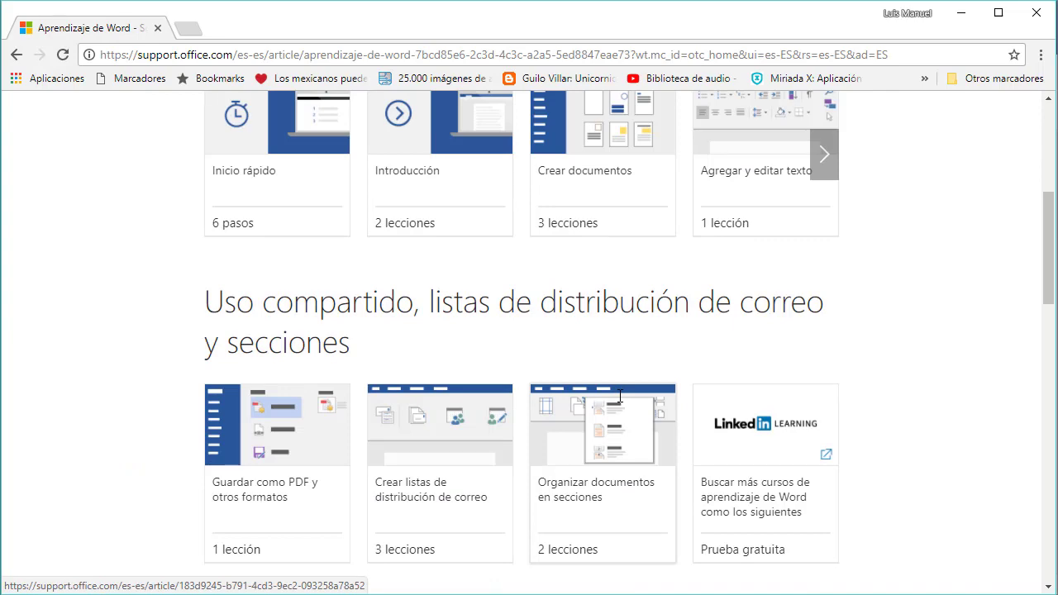
click(1035, 12)
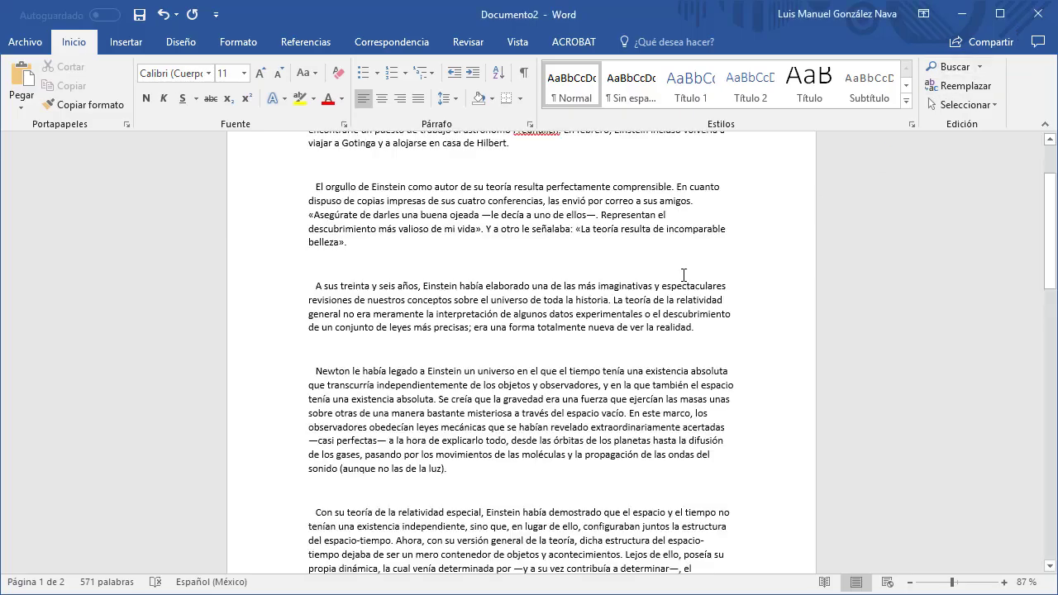
Search the commands for "apren", show the Word training courses and open the "Diseñar documentos" course
key(alt+q)
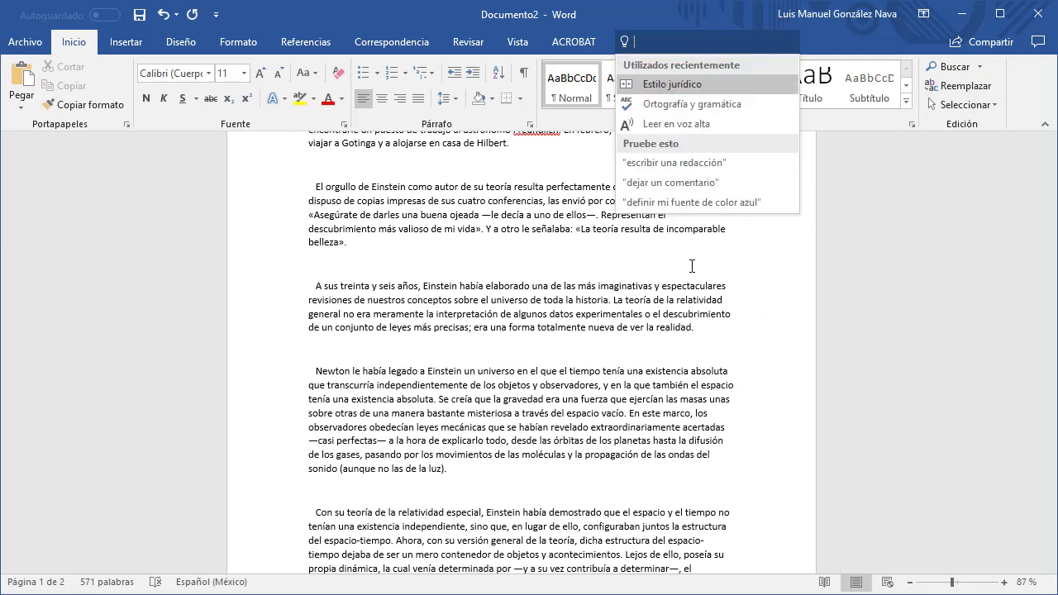
text(apren)
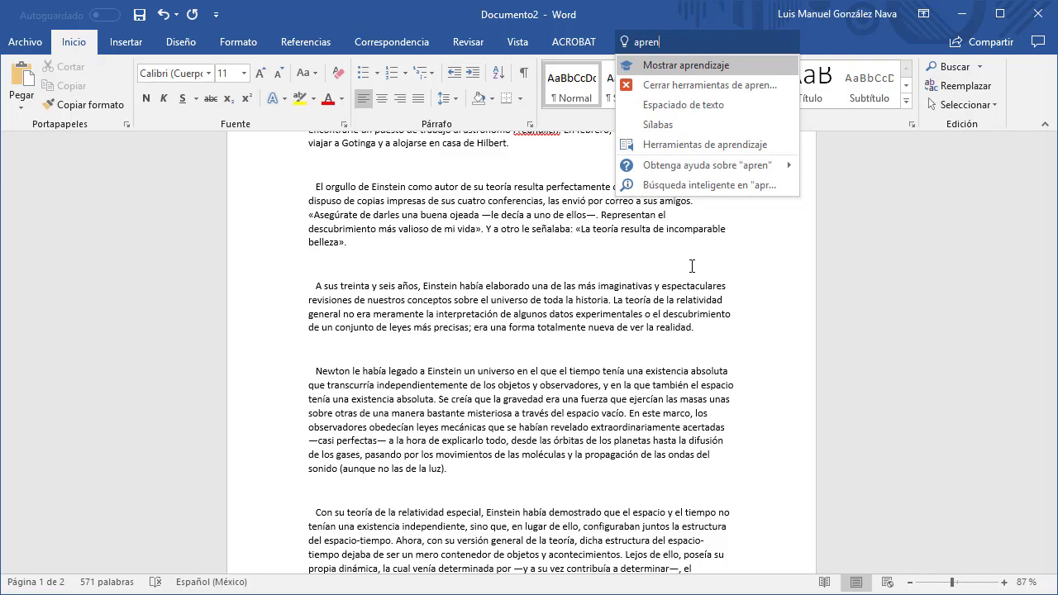
click(706, 63)
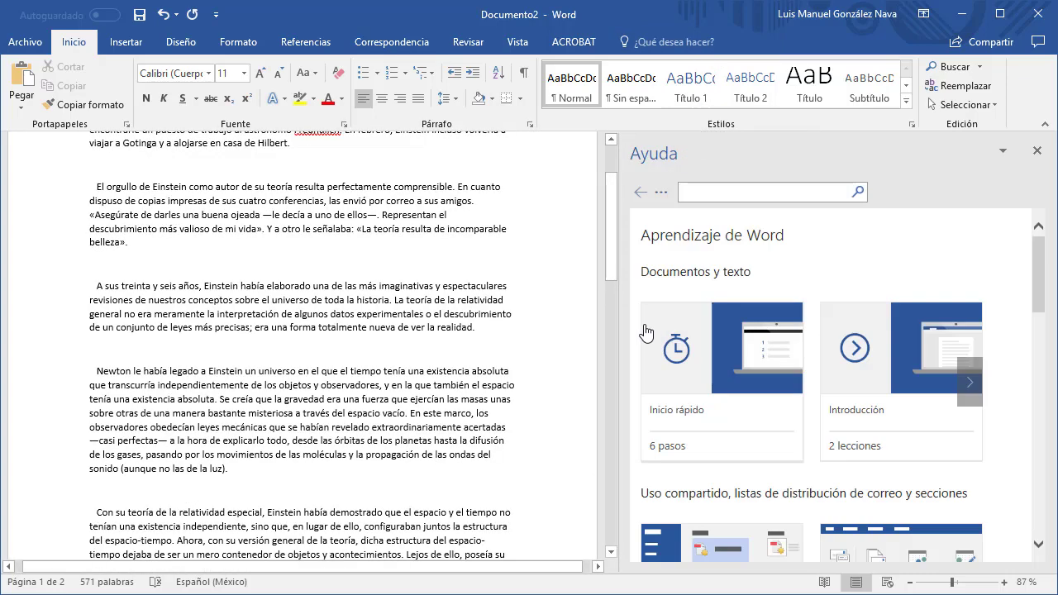
scroll(810, 326, down, 6)
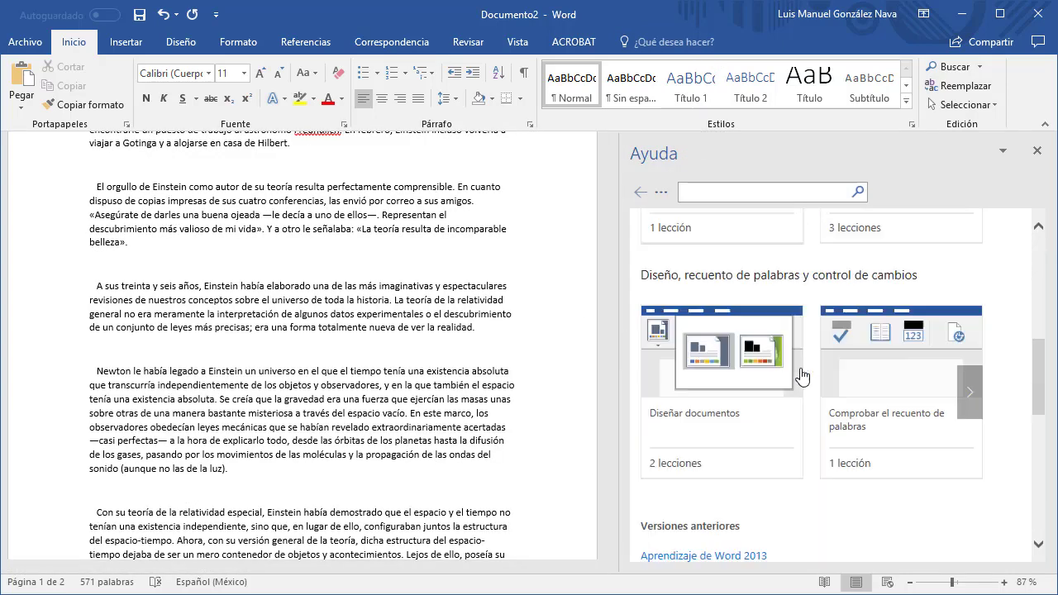
click(729, 315)
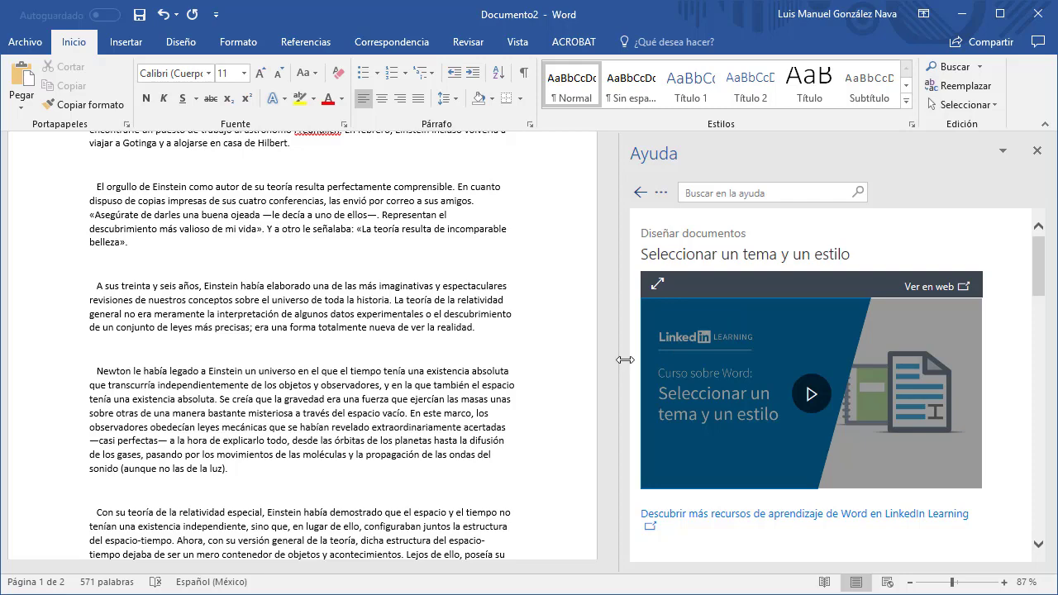
scroll(496, 338, down, 1)
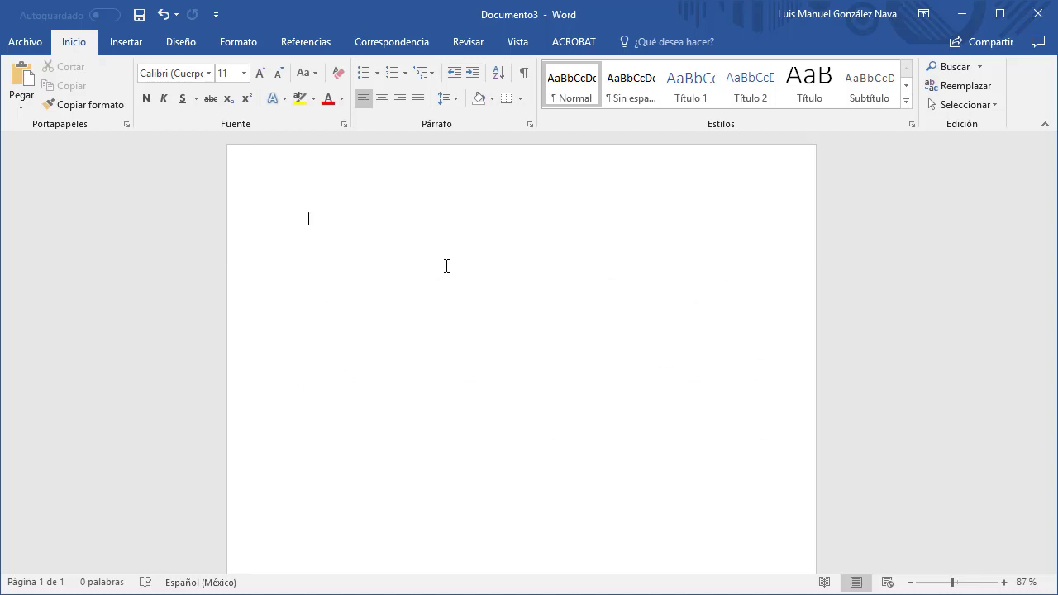
Insert a new equation in the blank document and give it a summation with limits above and below
click(132, 47)
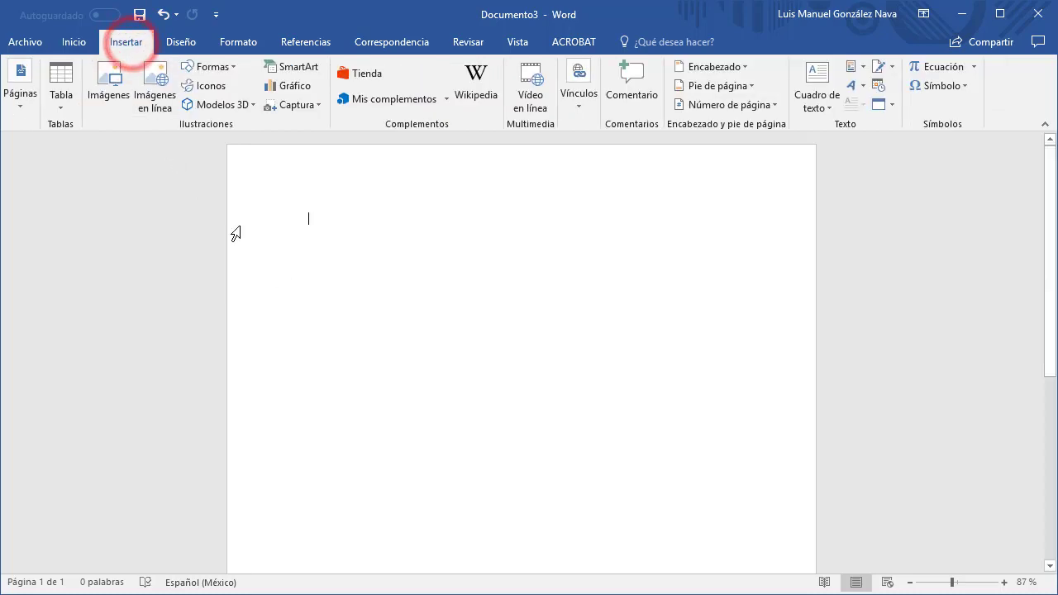
click(973, 71)
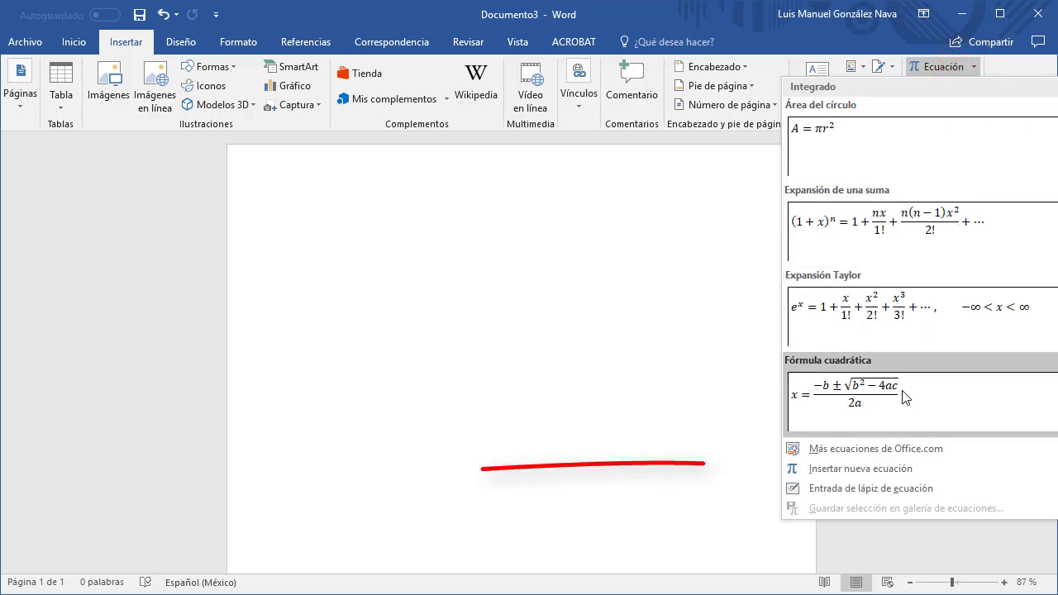
click(859, 468)
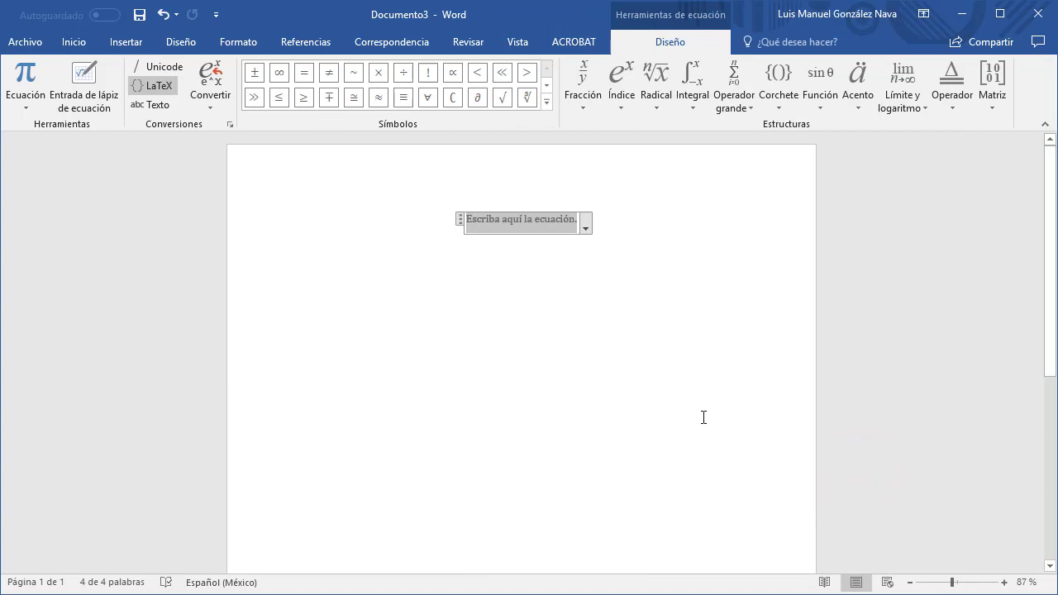
click(749, 108)
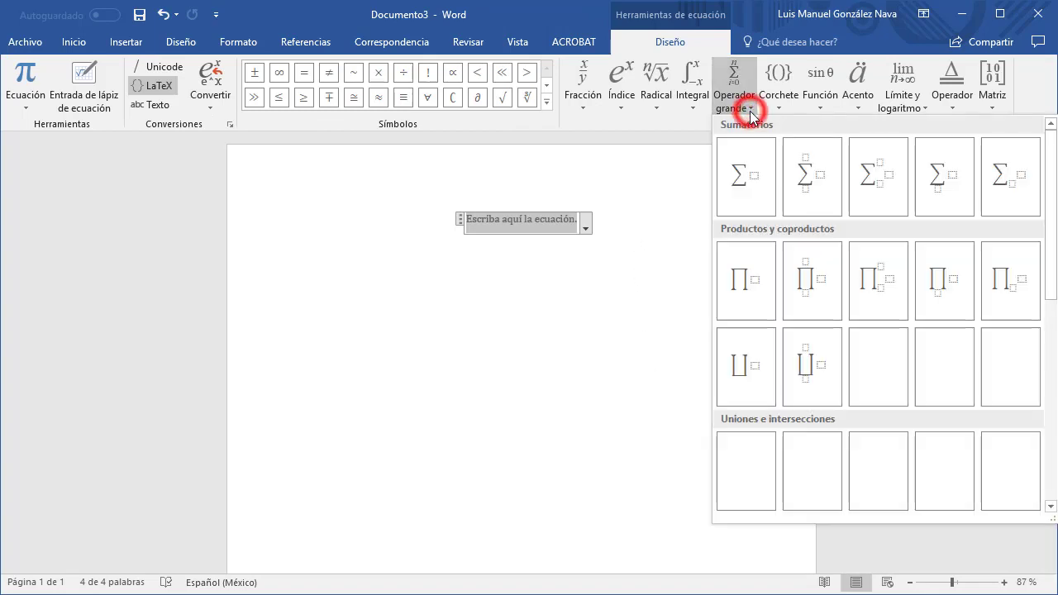
click(810, 176)
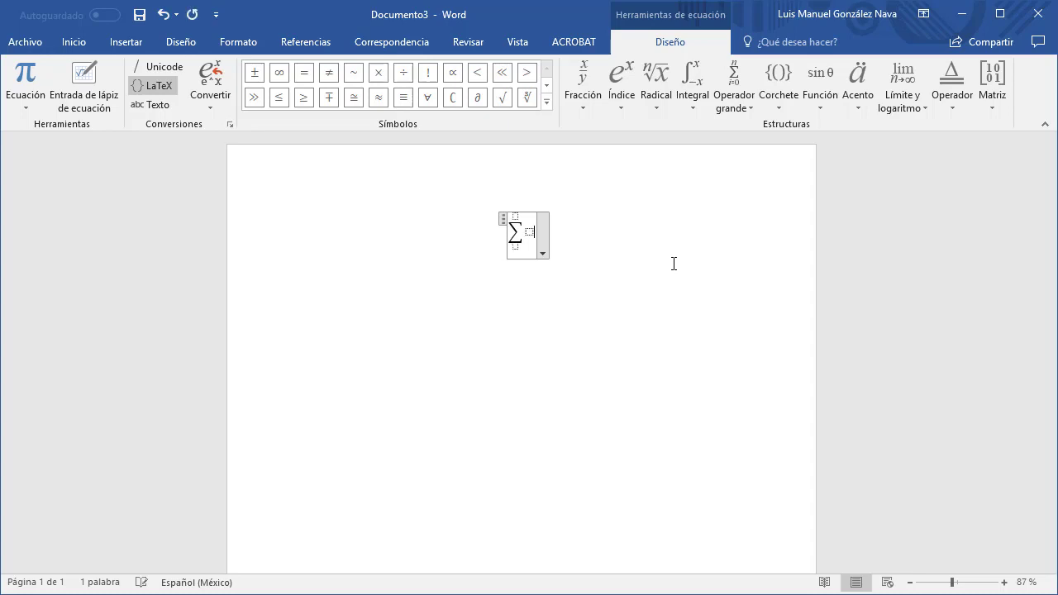
Enter "i =" after the summation sign, followed by a stacked fraction with n(n + 1) over 2
click(528, 234)
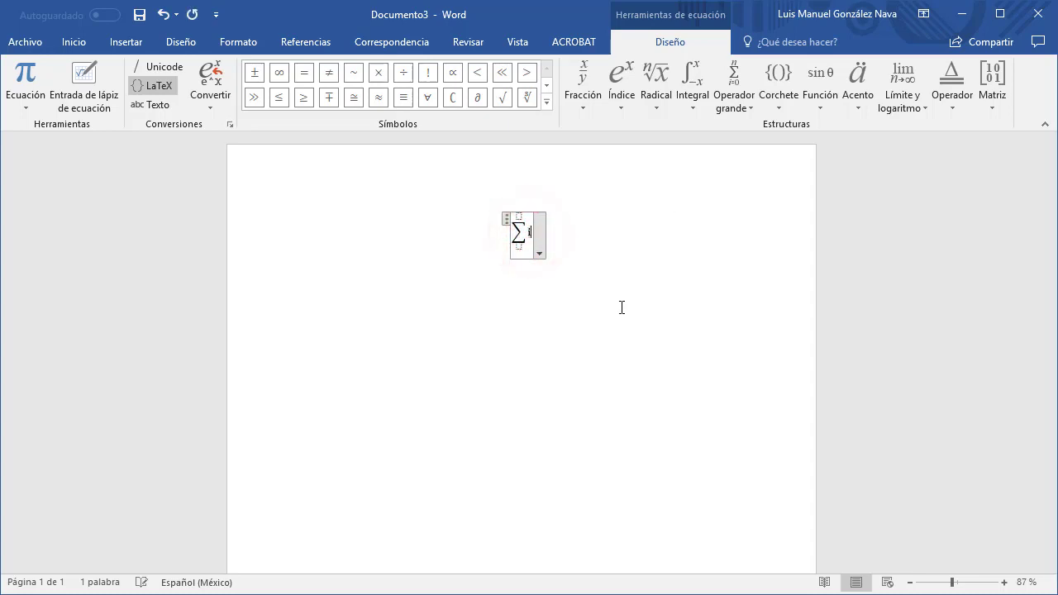
text(i=)
click(583, 105)
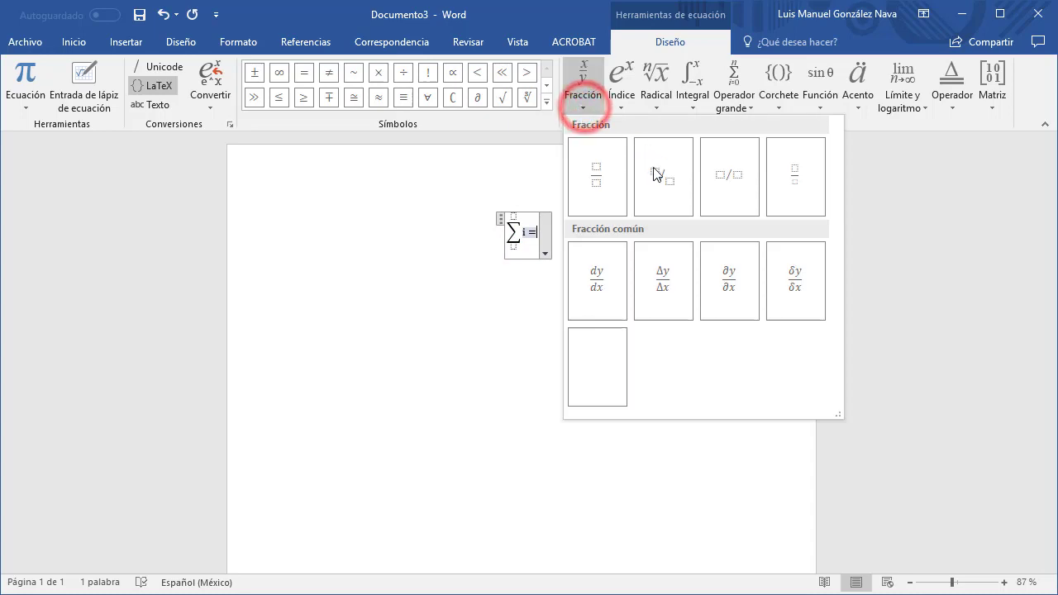
click(606, 179)
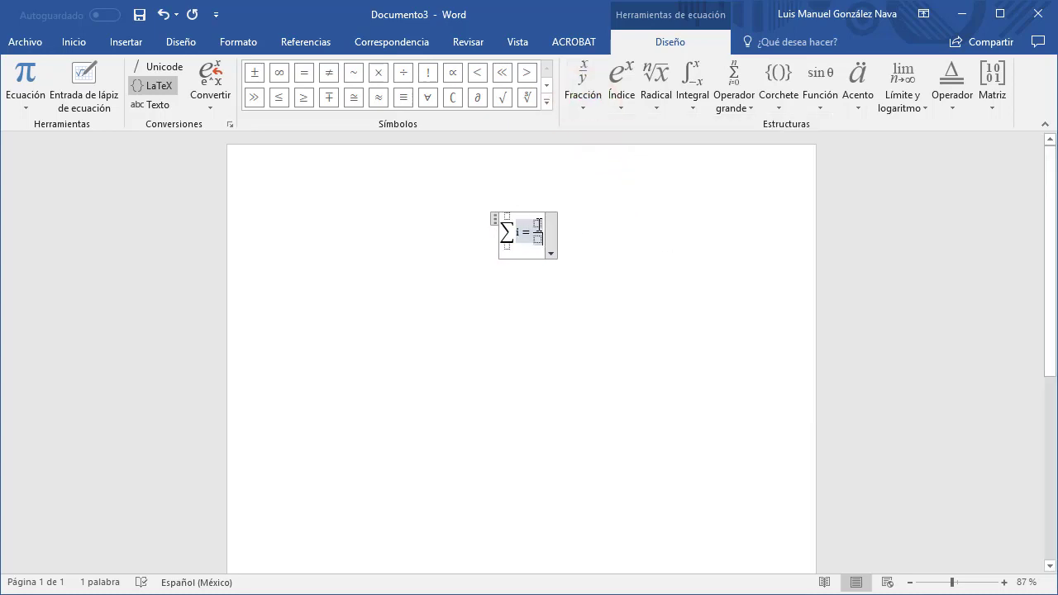
click(538, 223)
text(n)
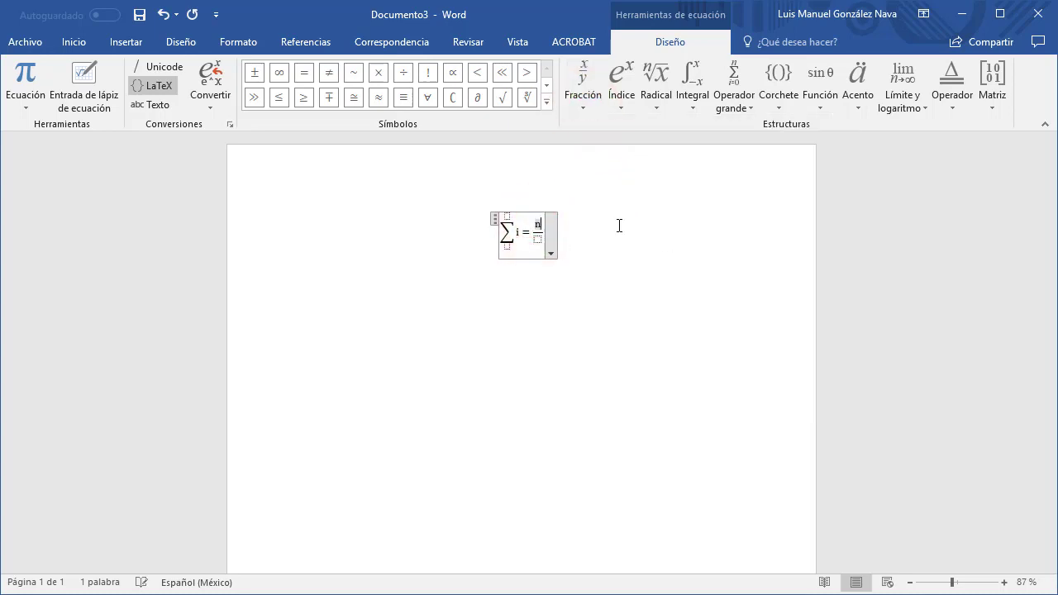
text((n + 1))
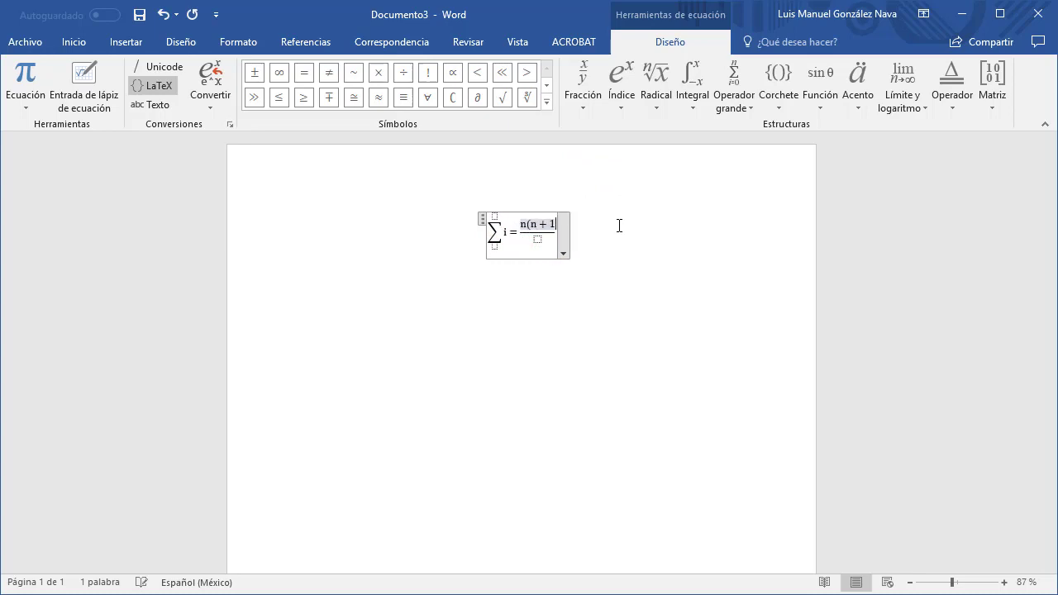
click(538, 239)
text(2)
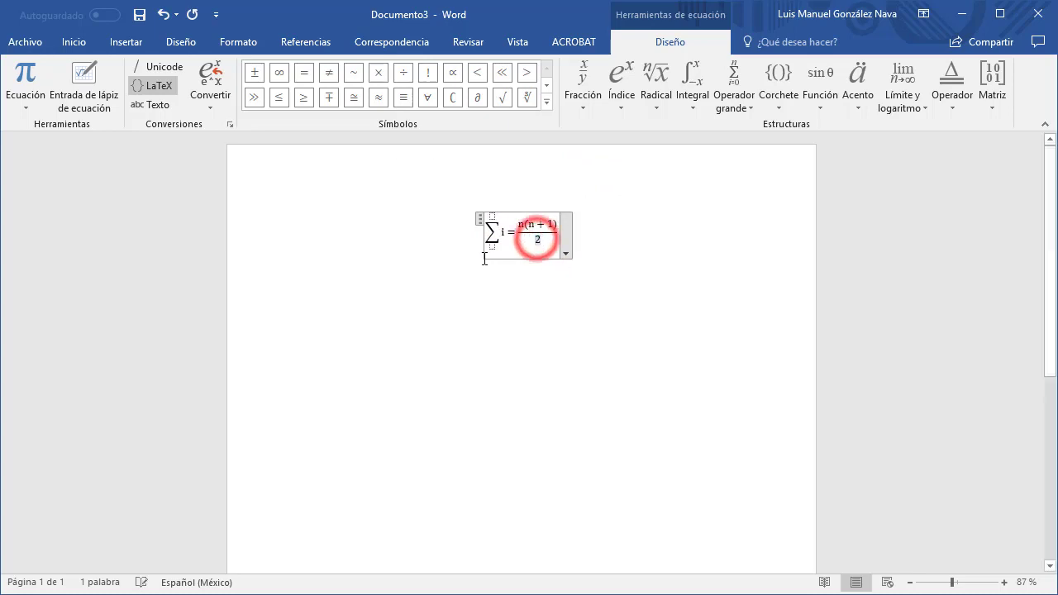
Fill in the summation limits with n above and i=1 below, and leave the equation
click(492, 214)
text(n)
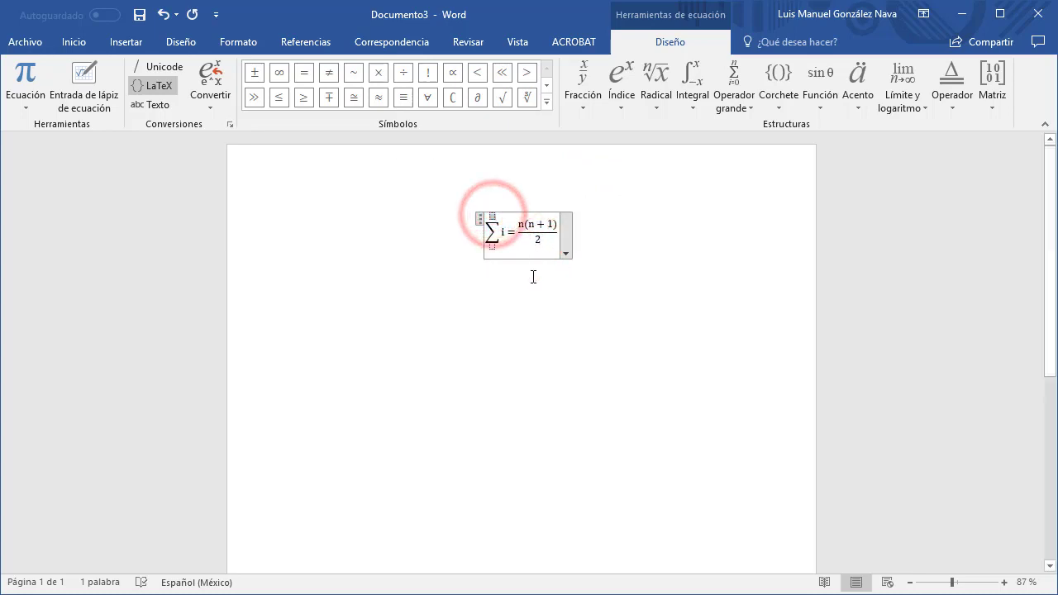
click(492, 245)
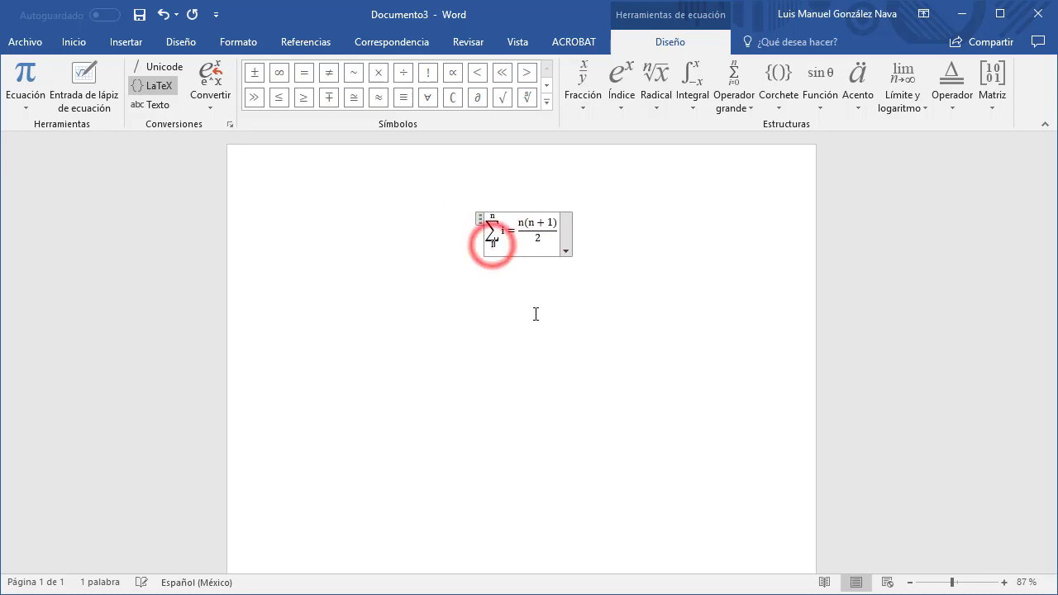
text(i=1)
click(598, 260)
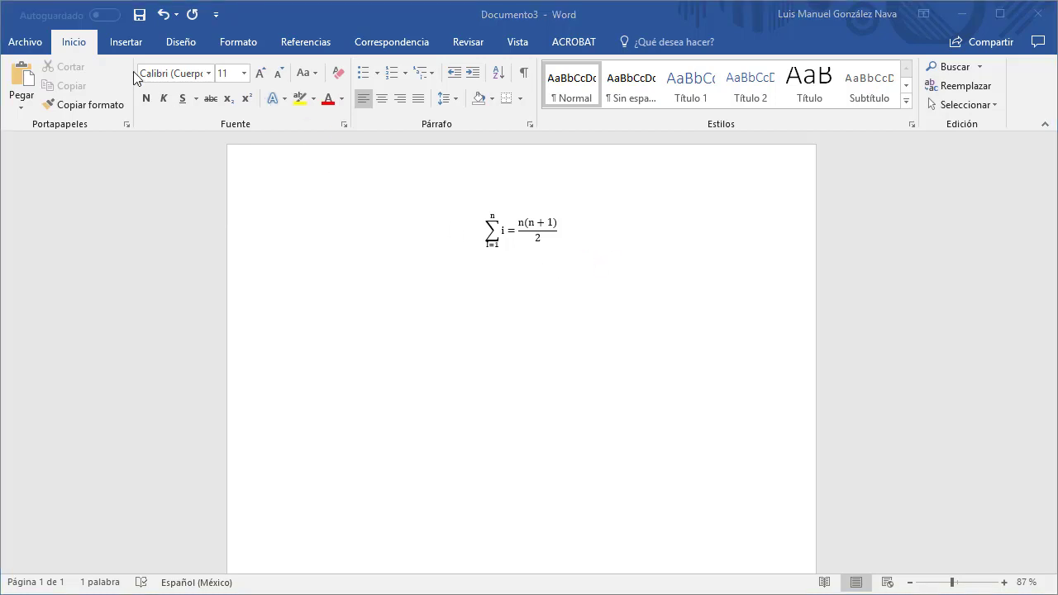
Insert a second equation in LaTeX format, enter \left(a +\frac{a}{c}\right) and render it as a formula
click(132, 47)
click(133, 47)
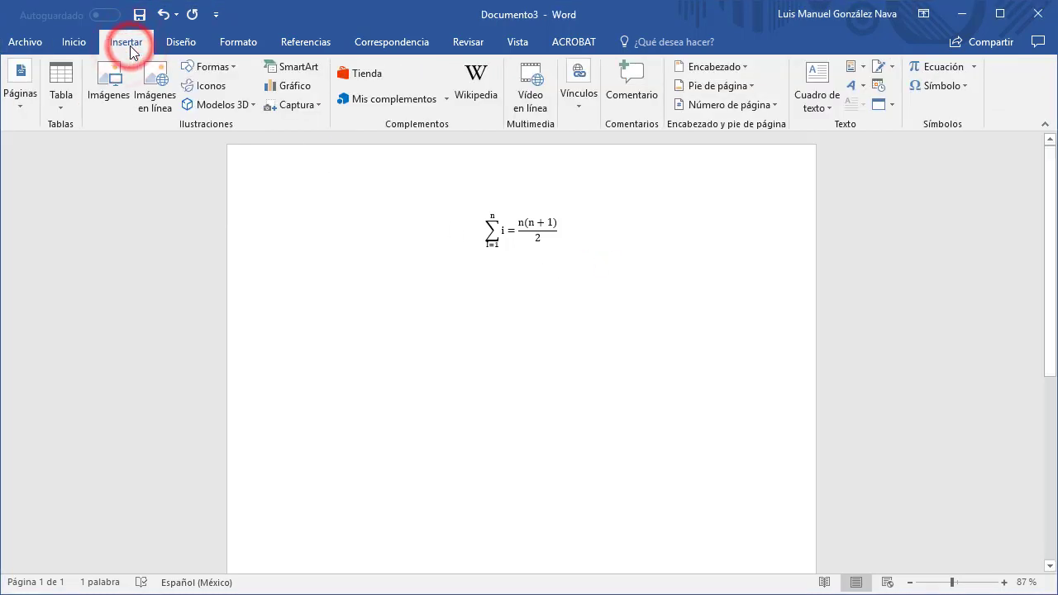
click(973, 67)
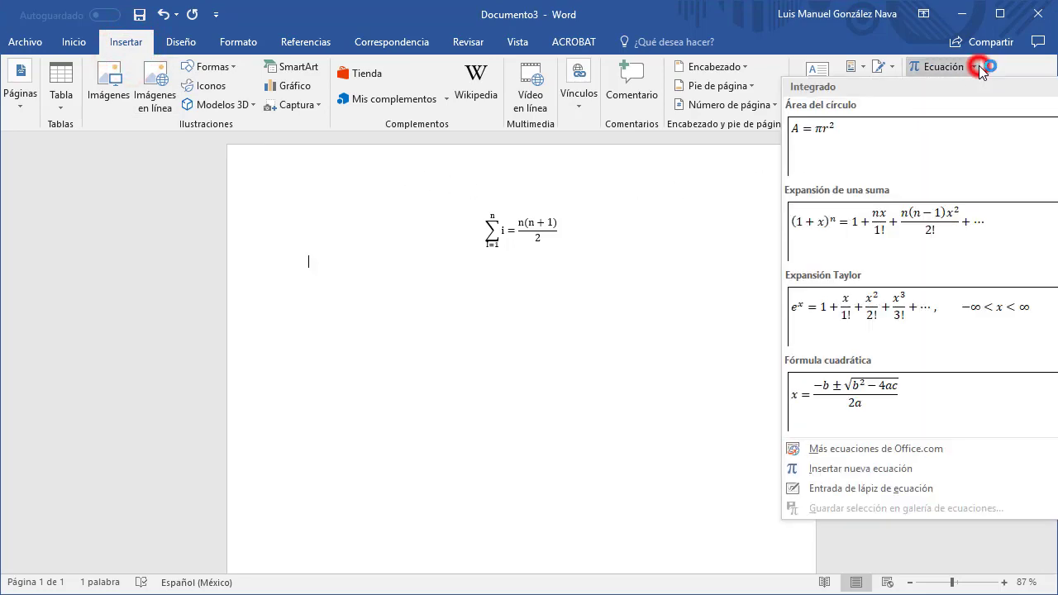
click(875, 469)
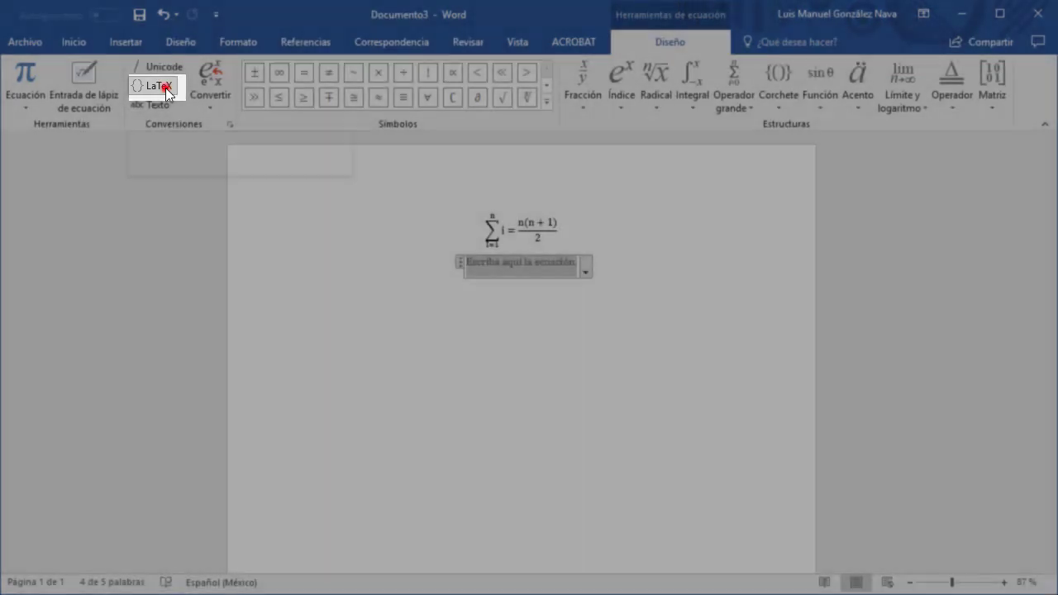
click(165, 87)
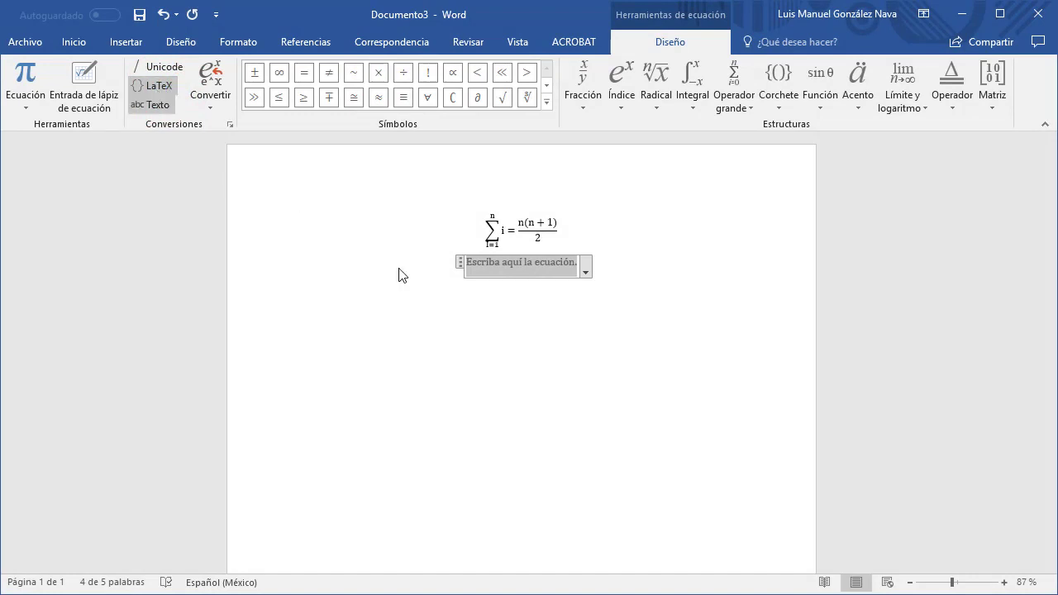
click(507, 266)
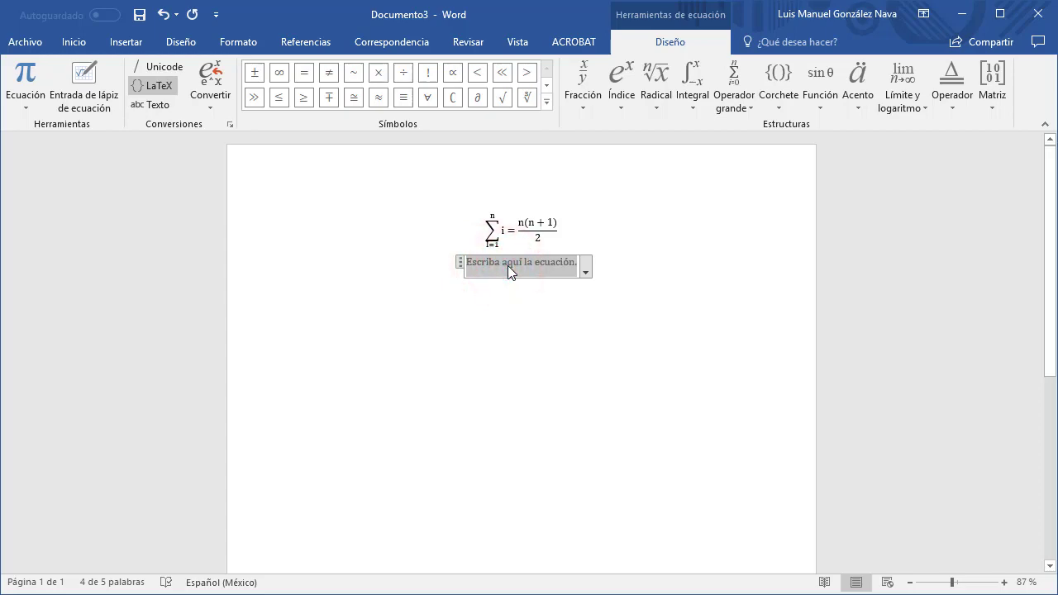
text(\left(a +\frac{a}{c}\right))
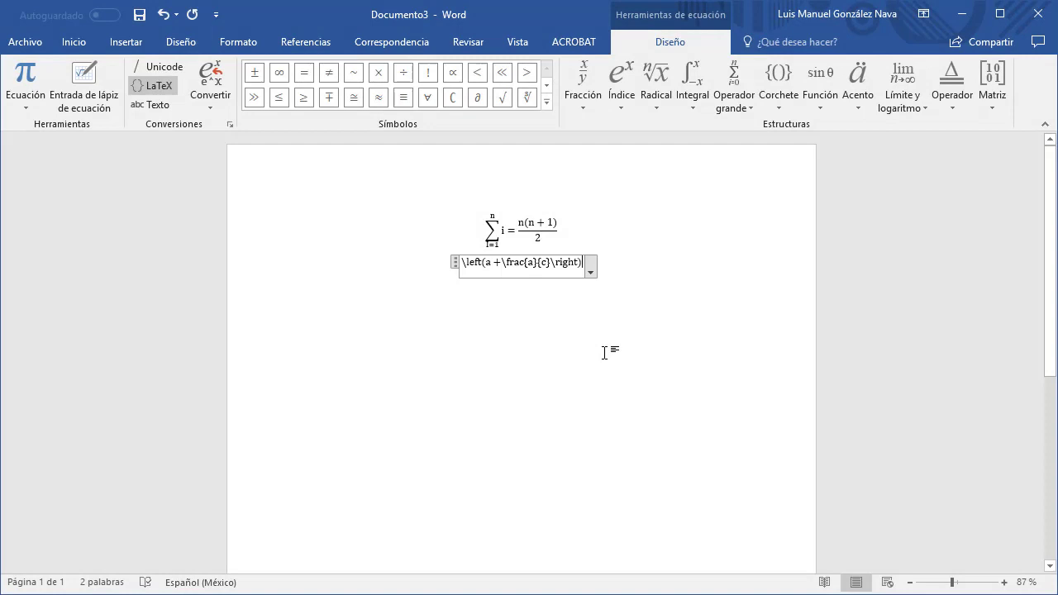
click(604, 352)
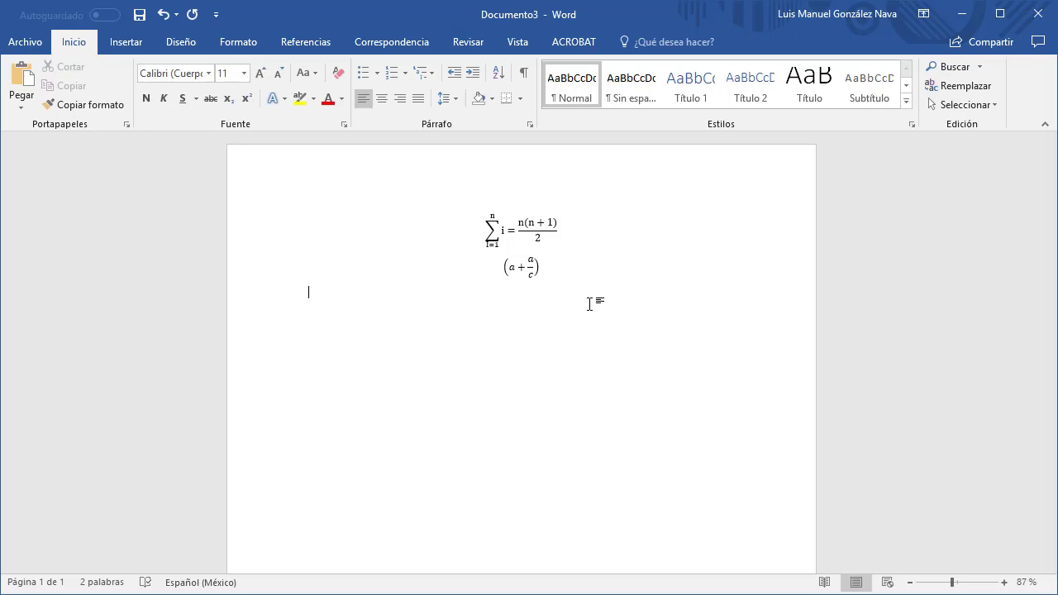
Insert a third equation from the LaTeX code \sum_{i = 1}^{n}{i =\frac{n(n + 1)}{2}} and render it as a formula
click(126, 42)
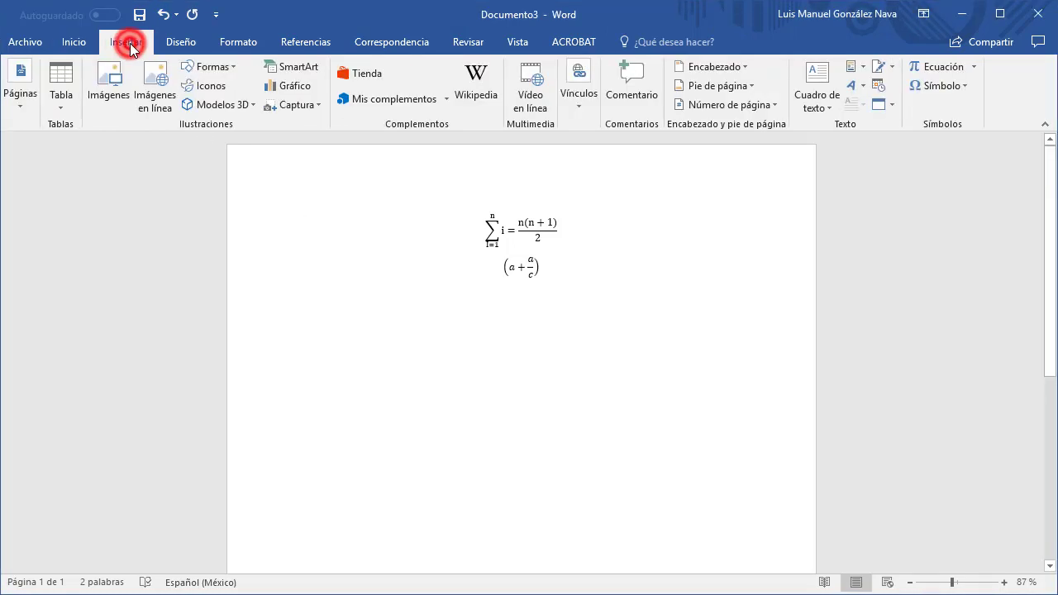
click(967, 68)
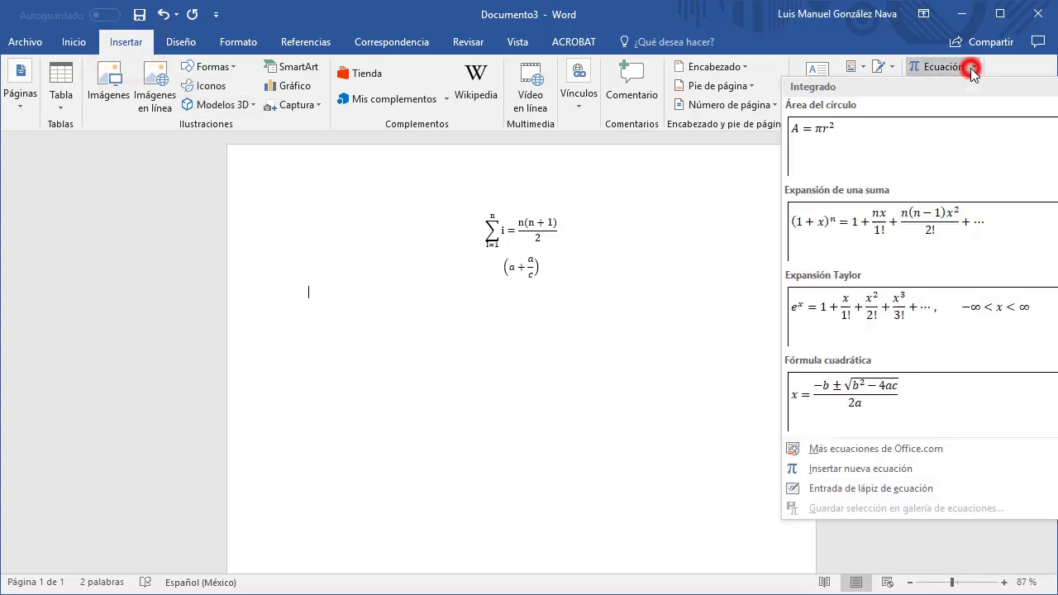
click(842, 468)
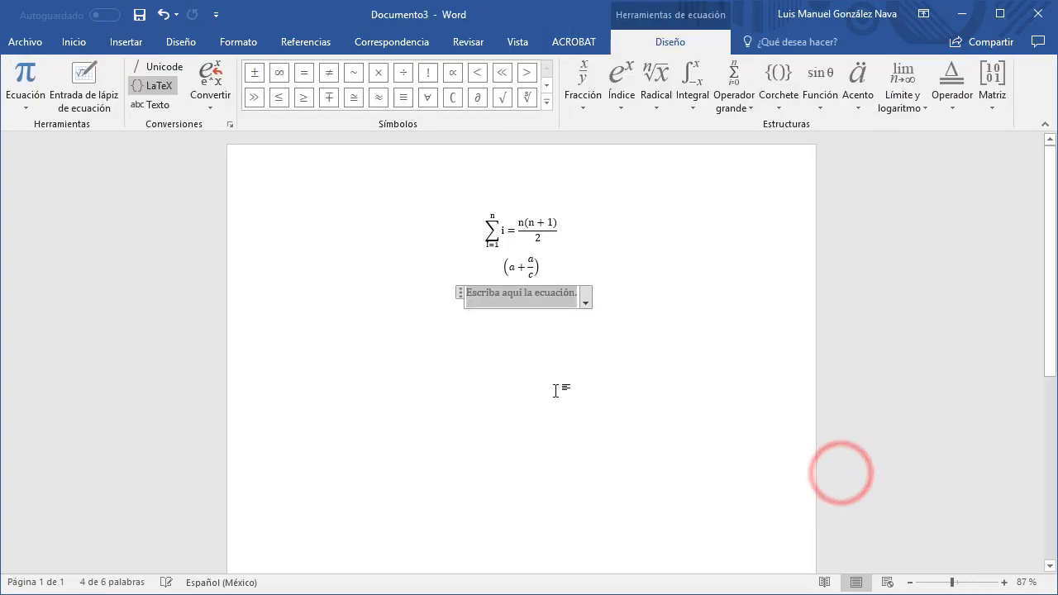
click(530, 301)
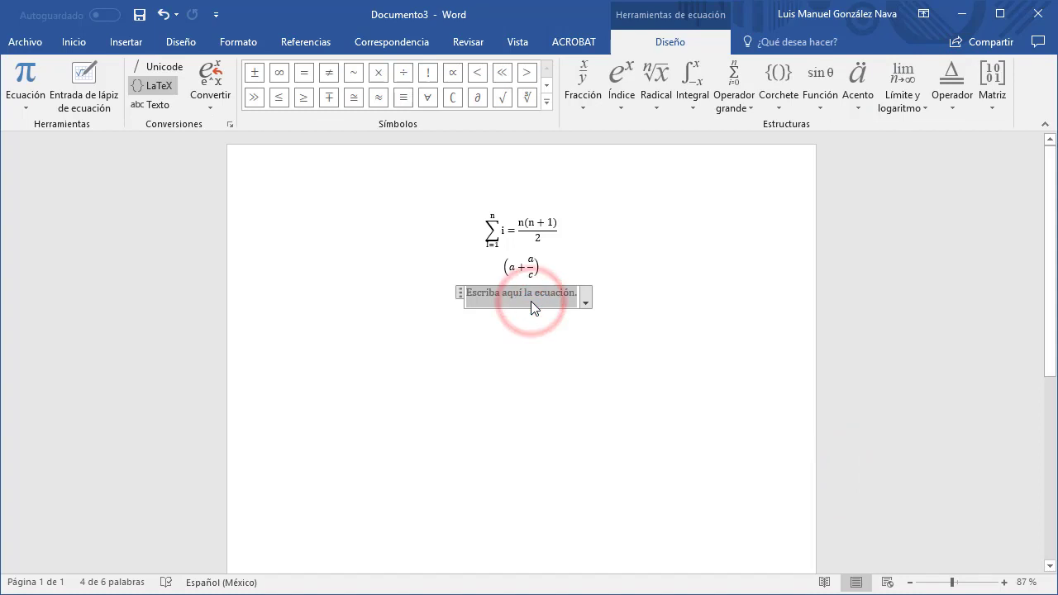
text(\sum_{i = 1}^{n}{i =\frac{n(n + 1)}{2}})
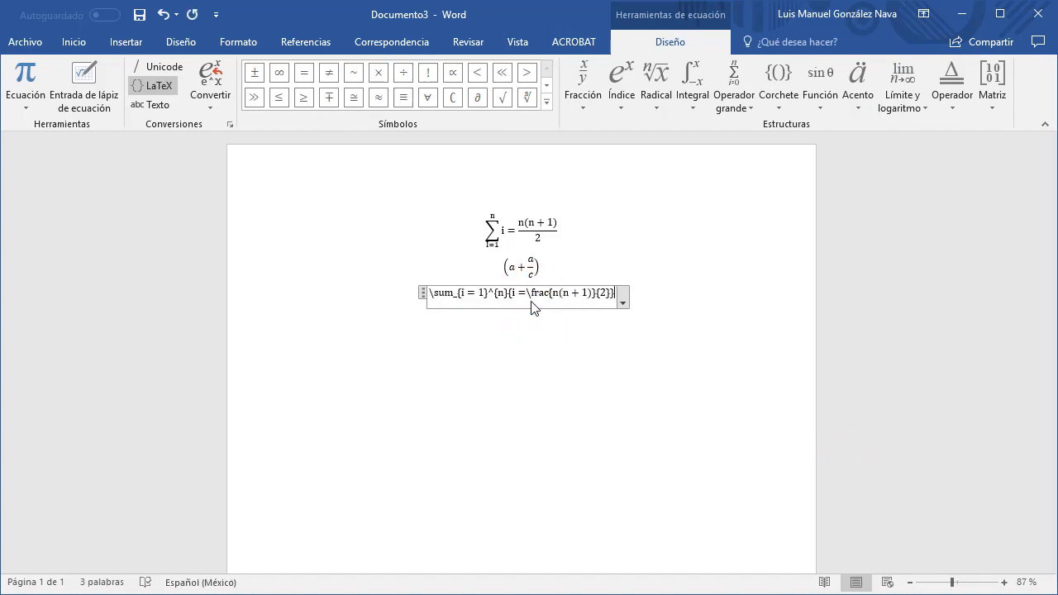
key(Return)
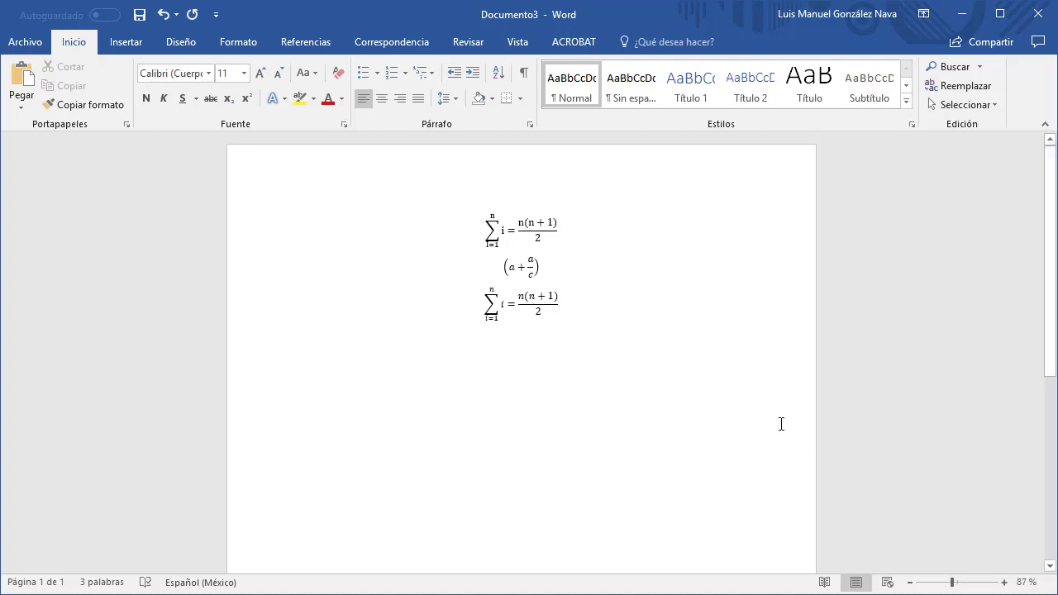
Convert the third equation, the LaTeX summation, to linear form using "Lineal (actual)"
click(539, 308)
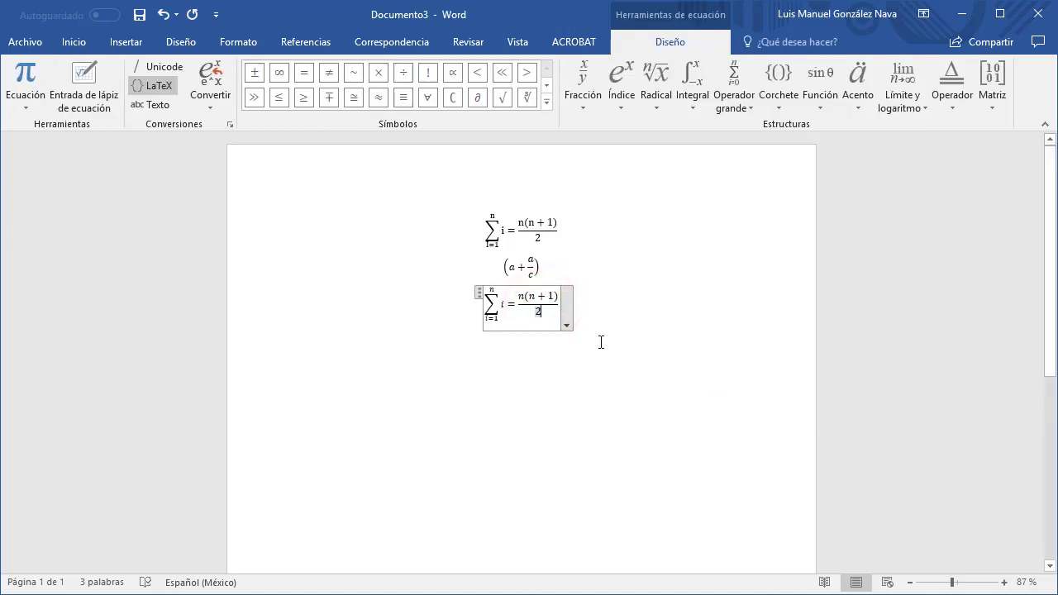
click(220, 110)
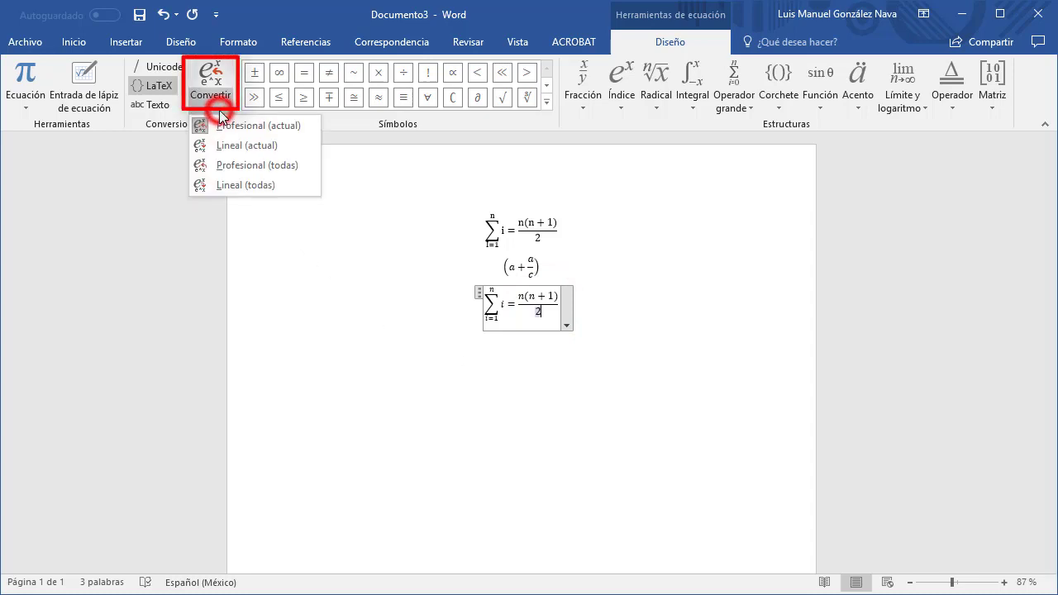
click(279, 146)
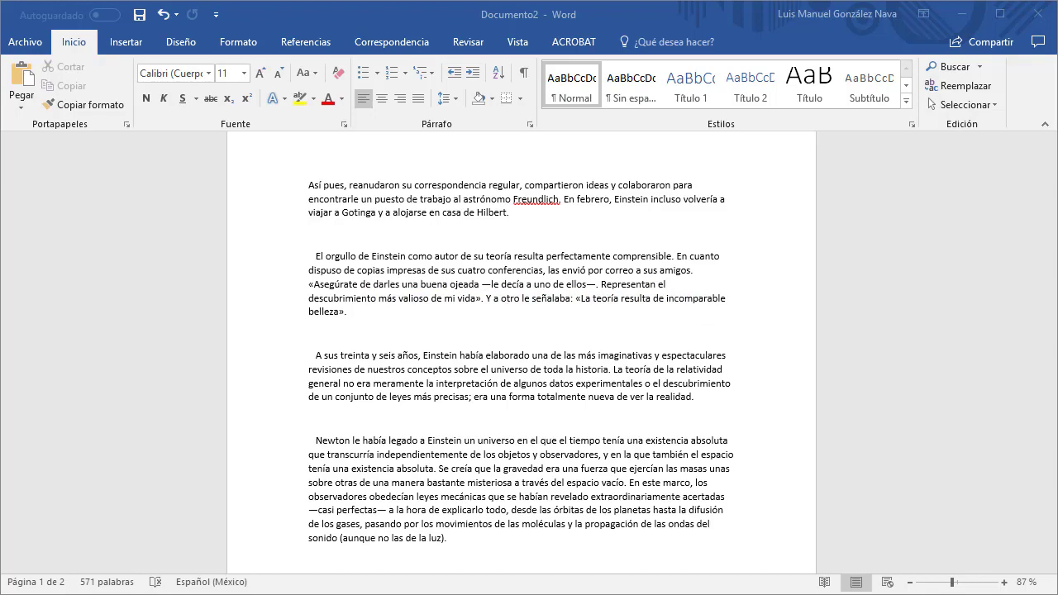
Show the Einstein text in Documento2 with the learning tools and turn off its text spacing
click(514, 48)
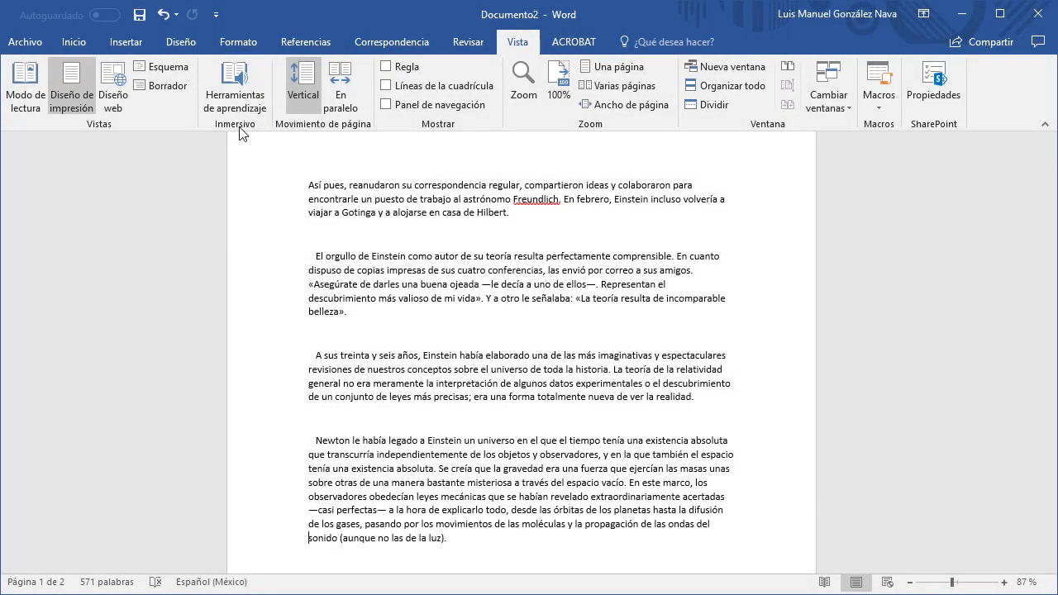
click(246, 94)
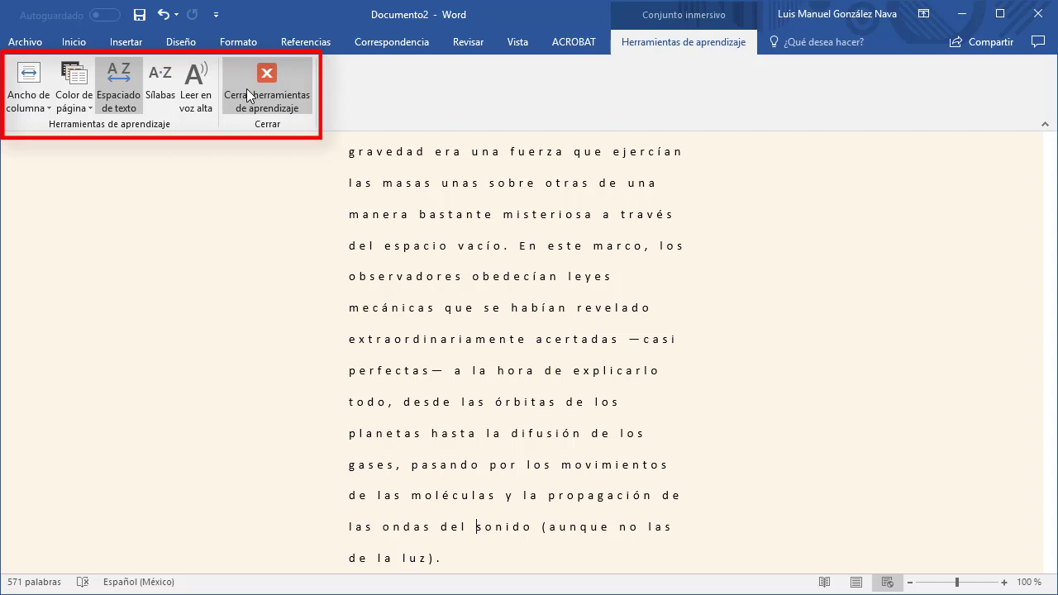
click(118, 91)
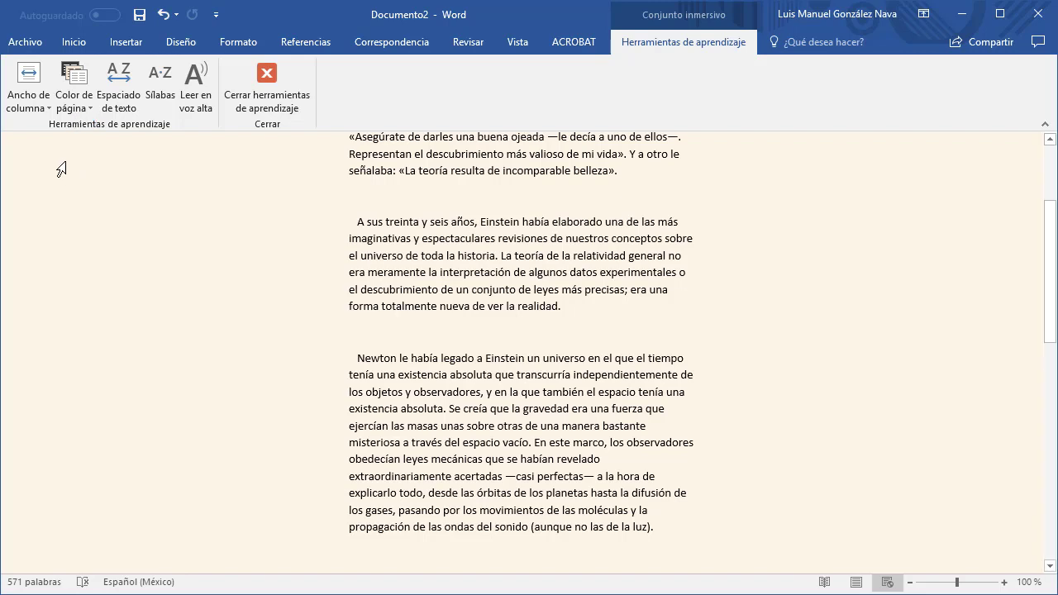
Set the reading view's column width to Estrecho and its page color to Sepia
click(35, 110)
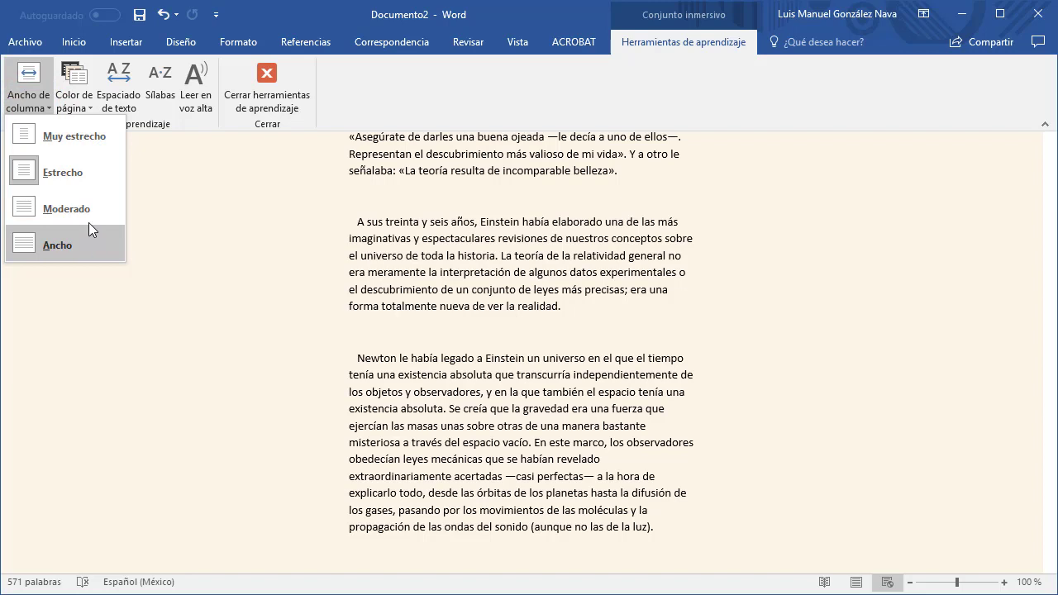
click(85, 178)
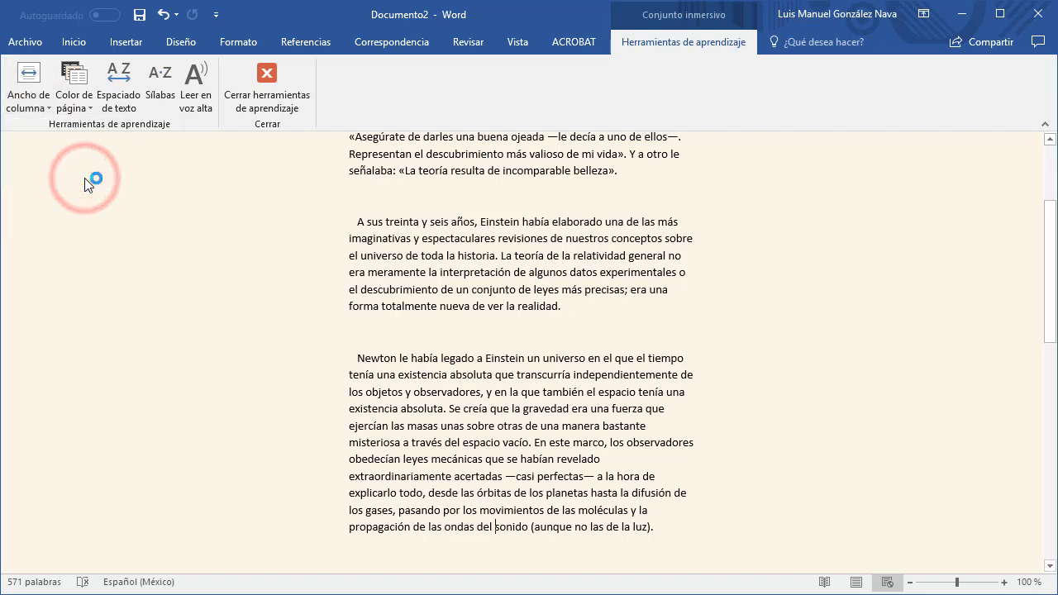
click(92, 106)
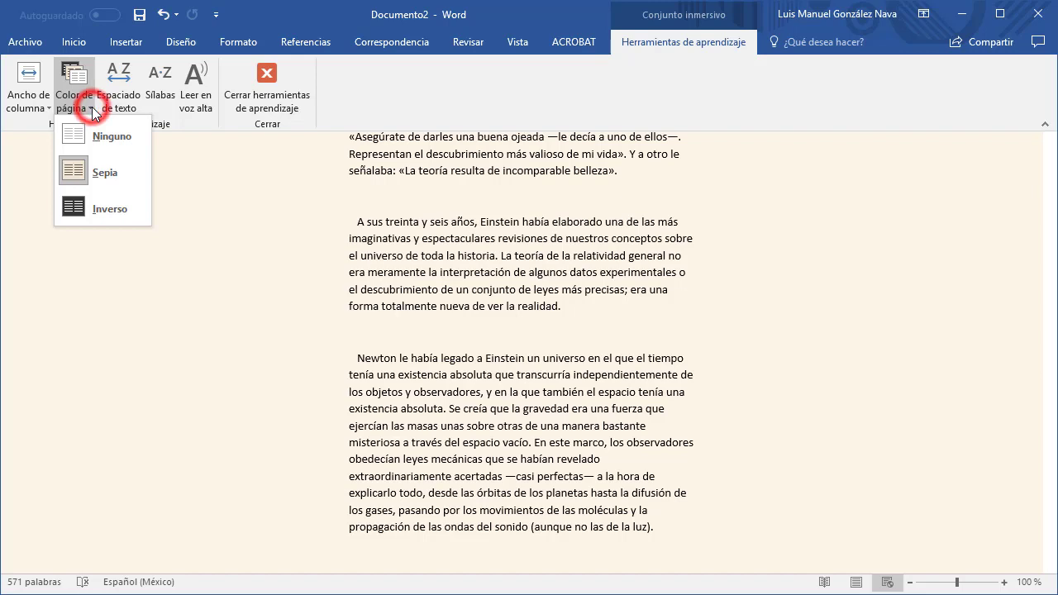
click(95, 171)
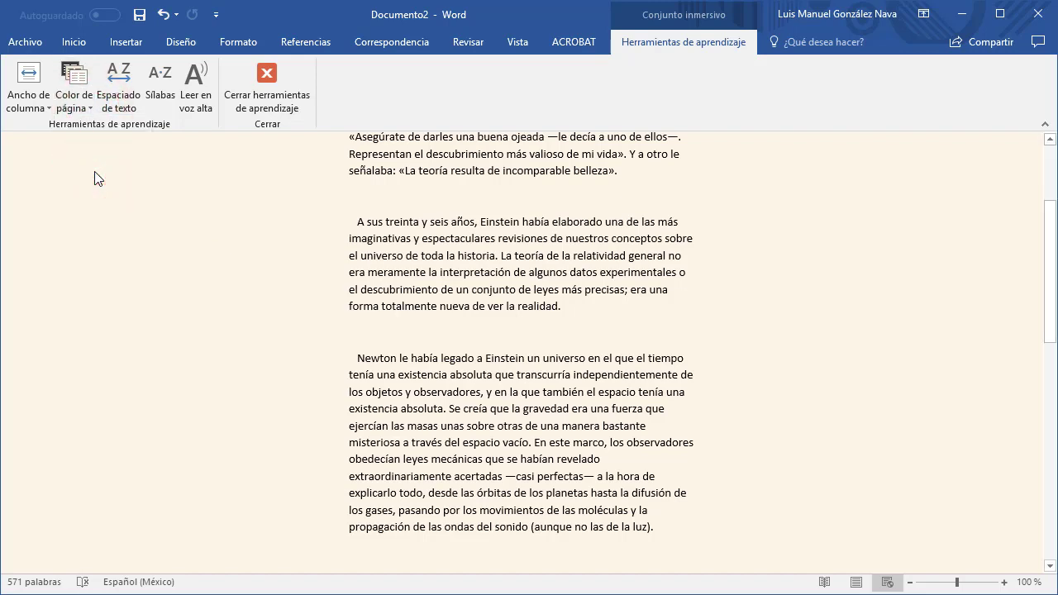
Try the Inverso page color on the reading view, and set the page color to Ninguno
click(74, 99)
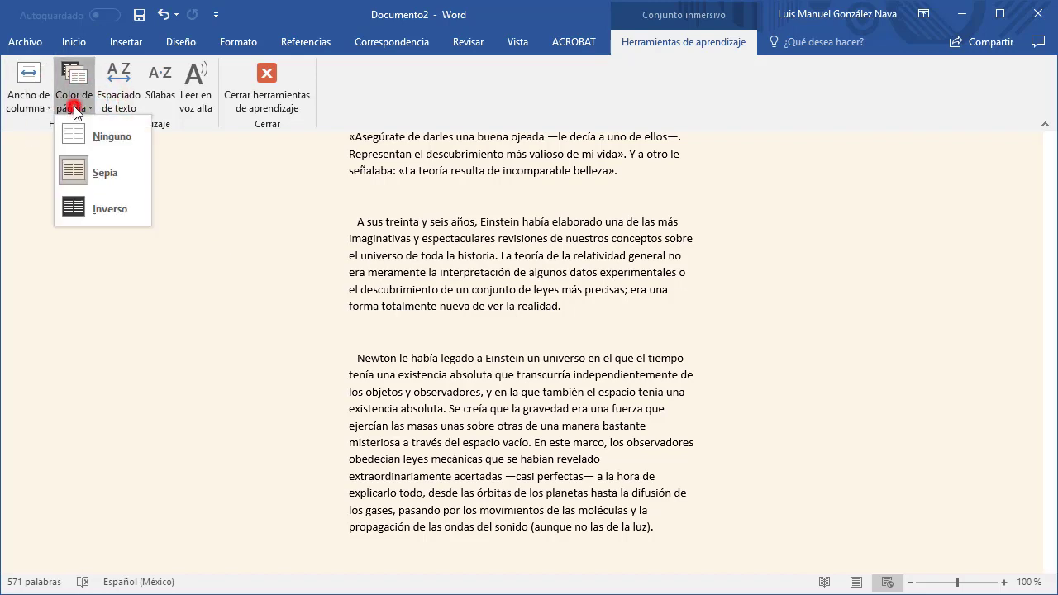
click(97, 210)
click(90, 108)
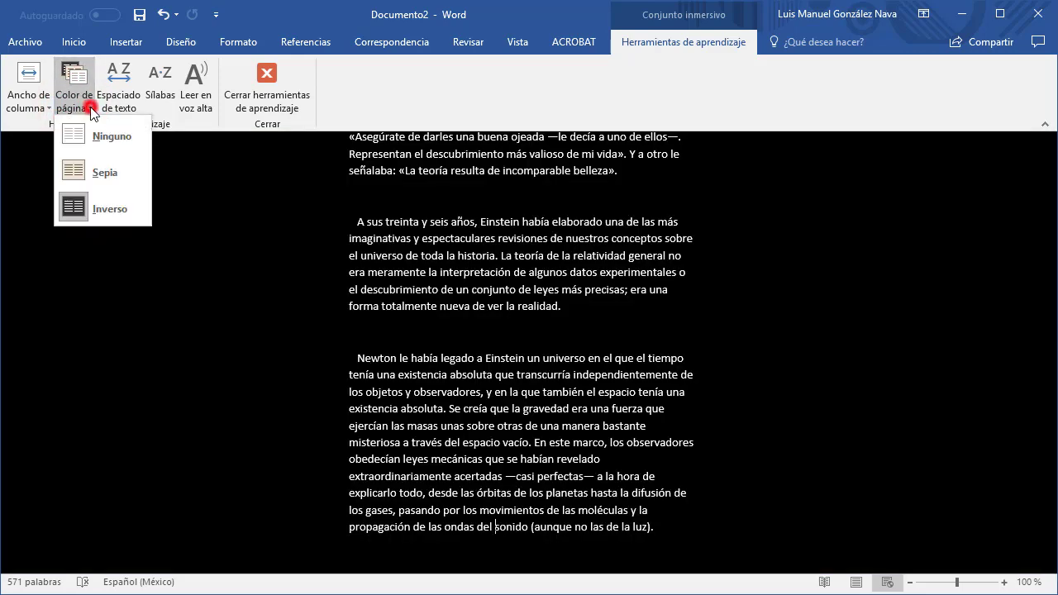
click(91, 135)
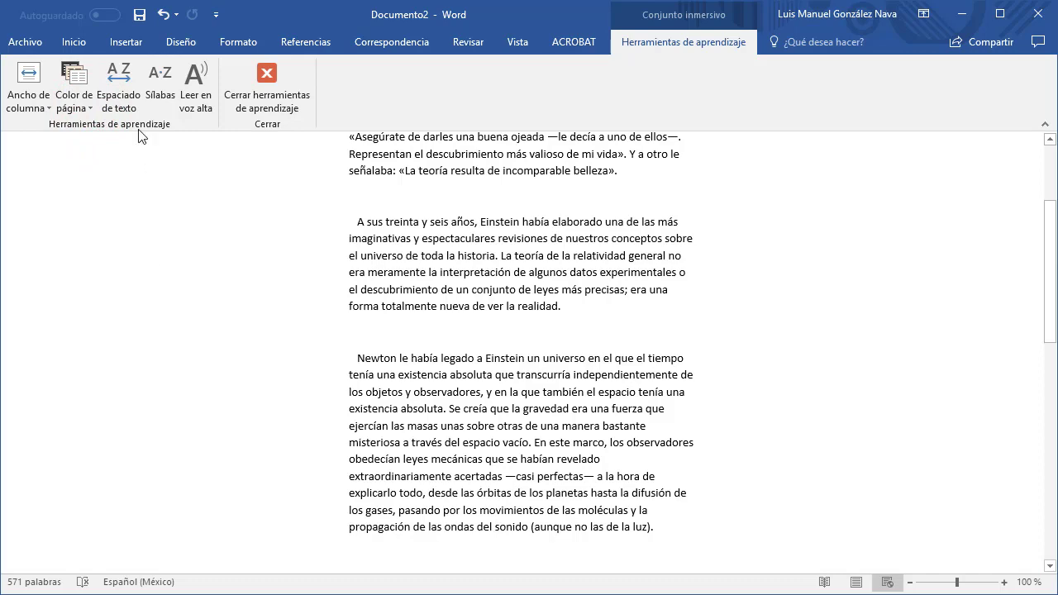
Try the text spacing and the syllable separation on the document, turning each one off again
click(123, 108)
click(124, 109)
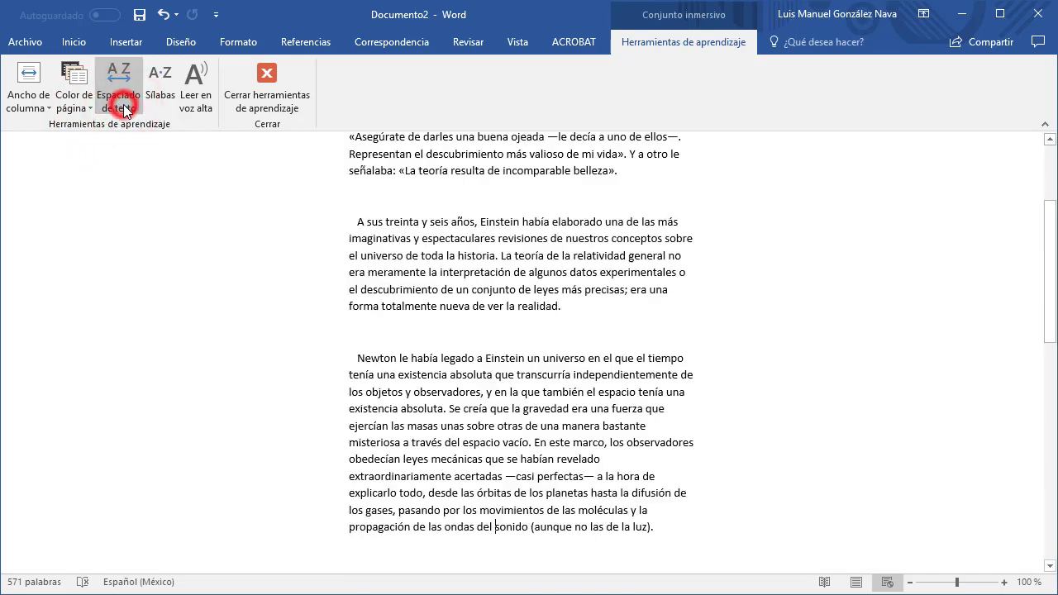
click(124, 110)
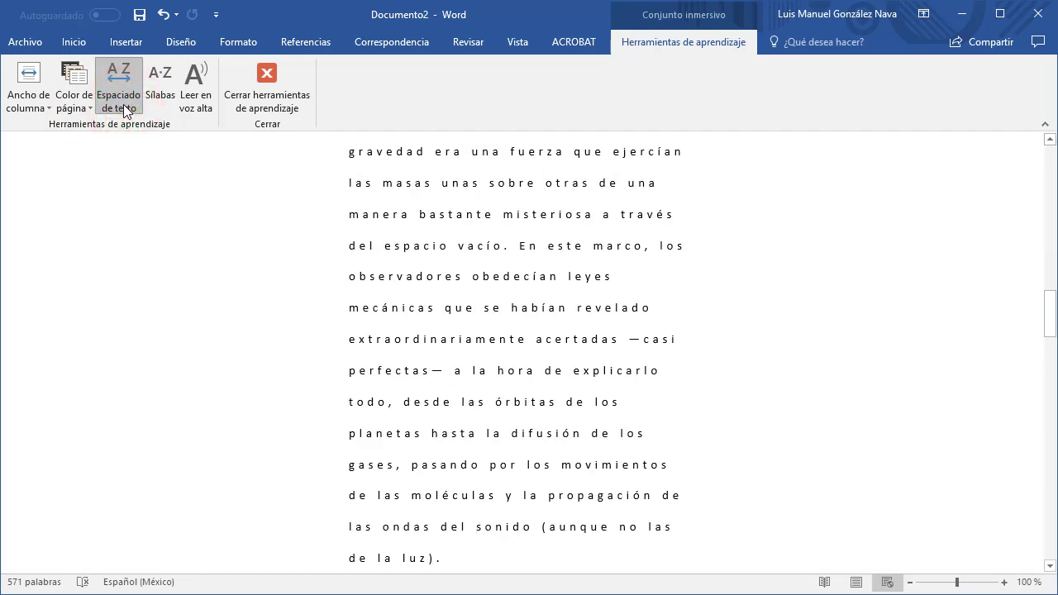
click(124, 109)
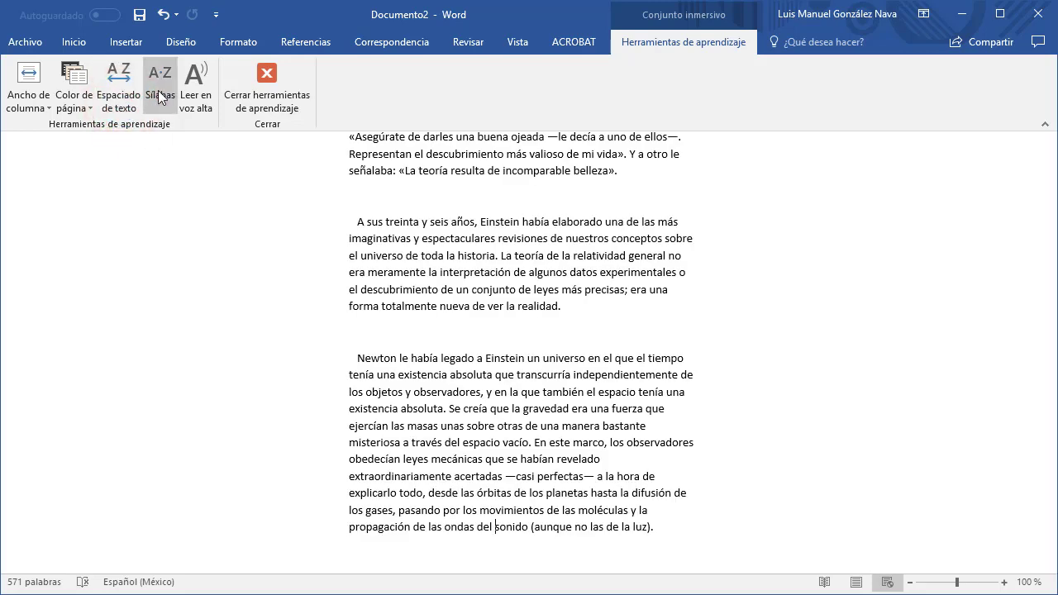
click(159, 95)
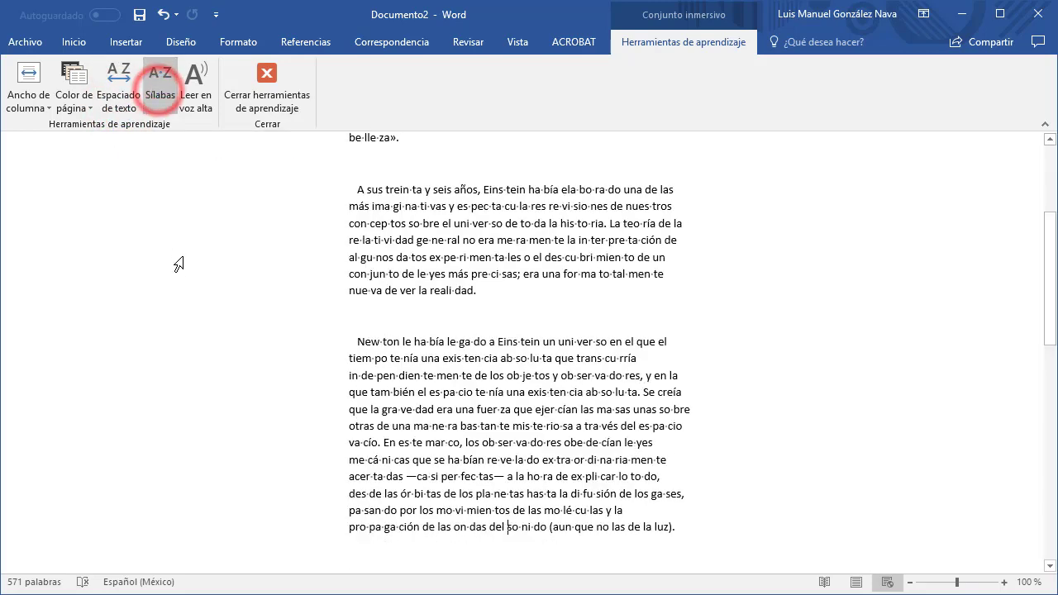
click(155, 79)
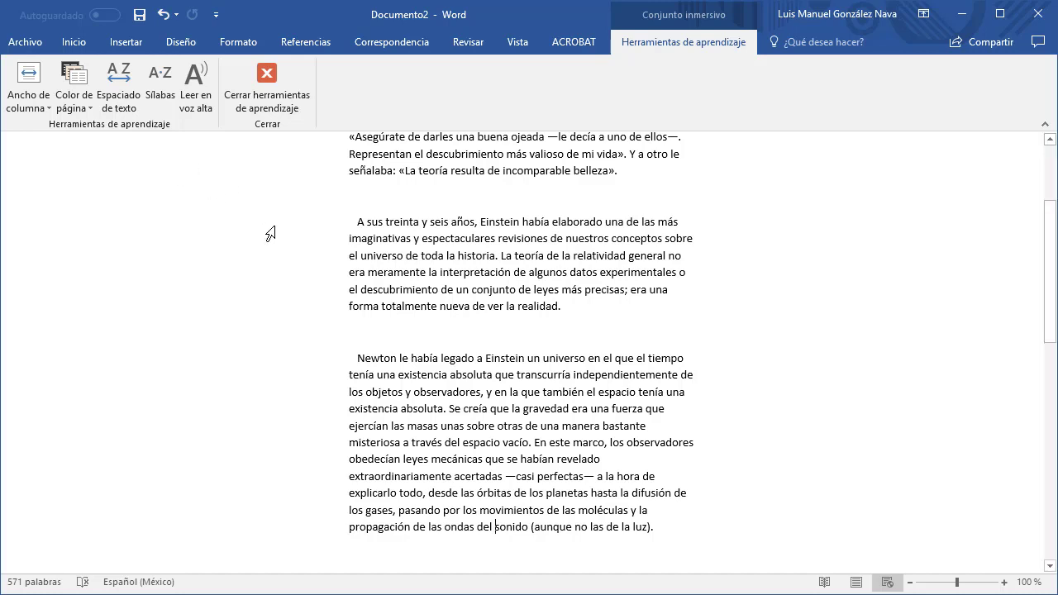
Have the paragraph beginning "A sus treinta y seis años" read aloud, and pause the reading near its end
click(353, 221)
drag(354, 221, 586, 305)
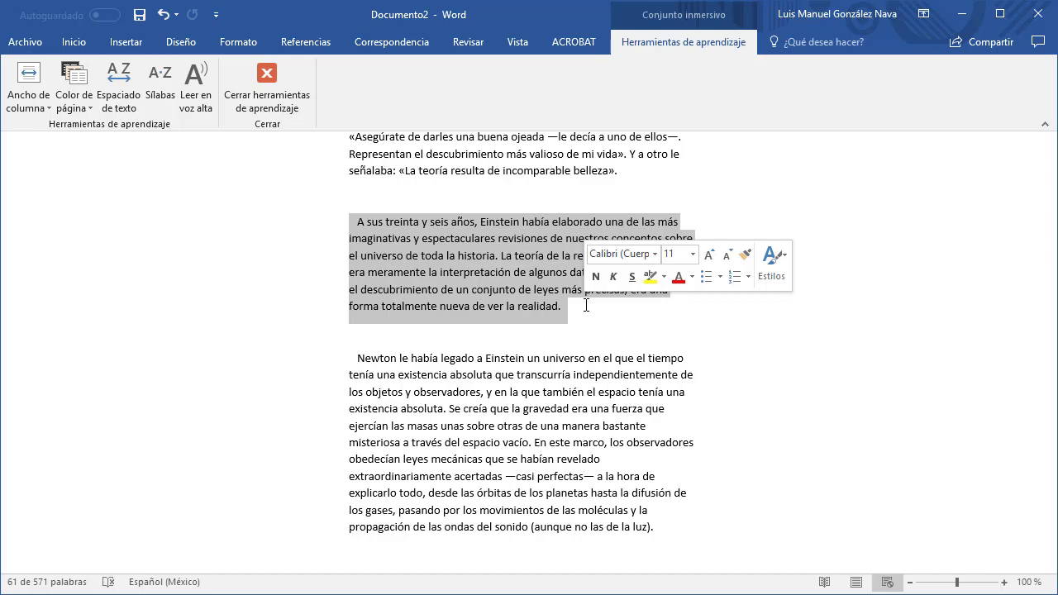
click(190, 101)
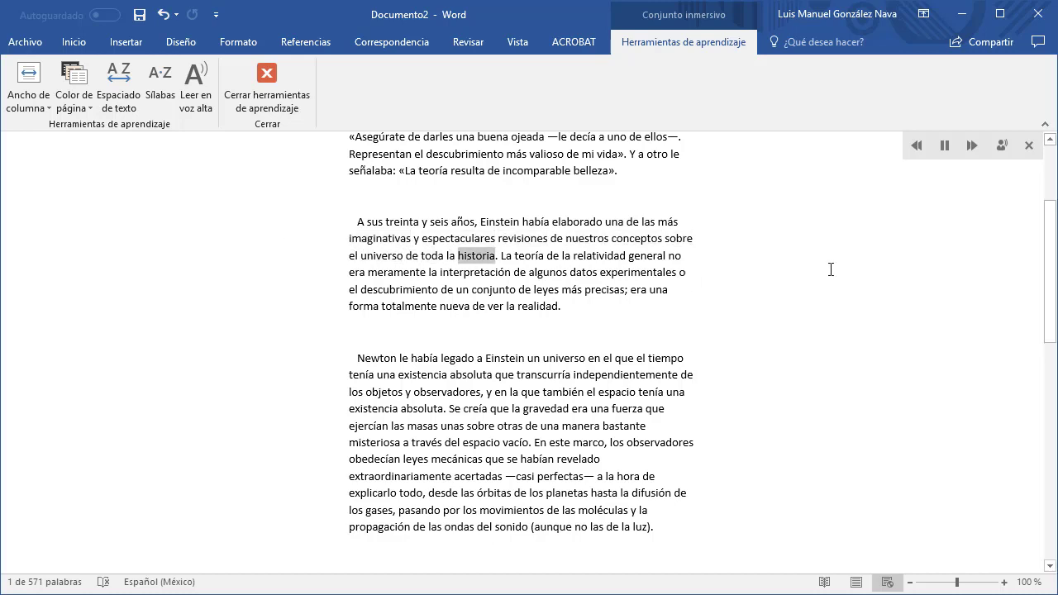
click(944, 148)
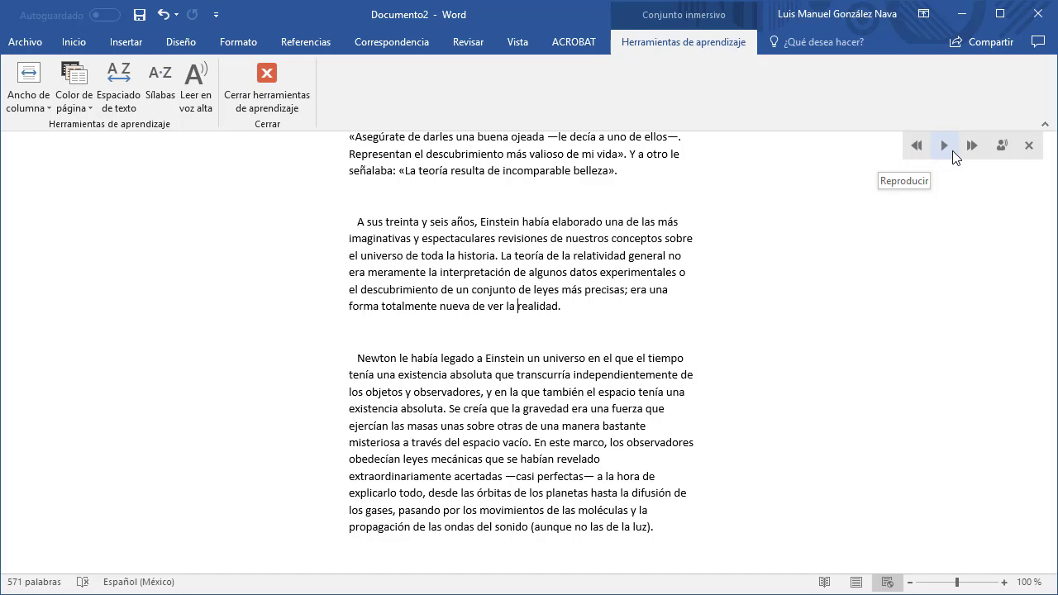
Check the available voices in the read-aloud settings and try the reading speed control
click(1000, 147)
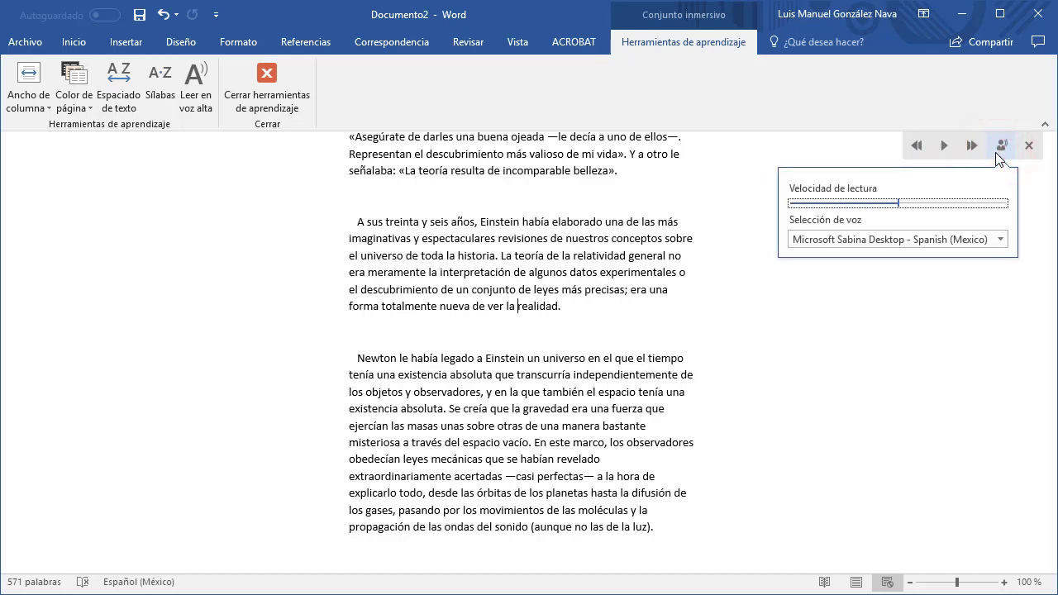
click(1001, 240)
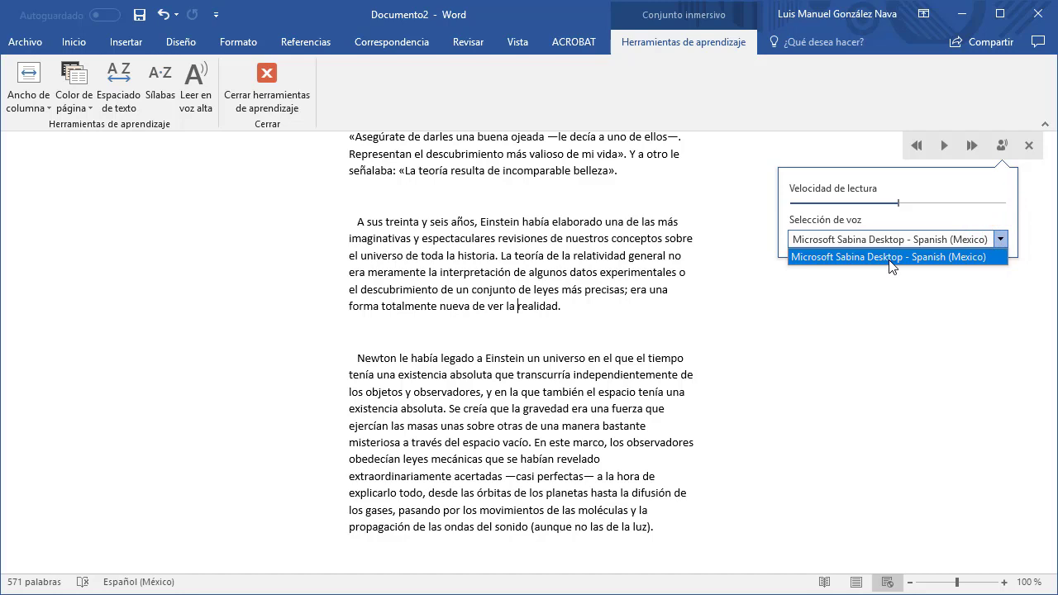
mouse_move(898, 204)
mouse_down()
mouse_move(876, 207)
mouse_move(902, 215)
mouse_up()
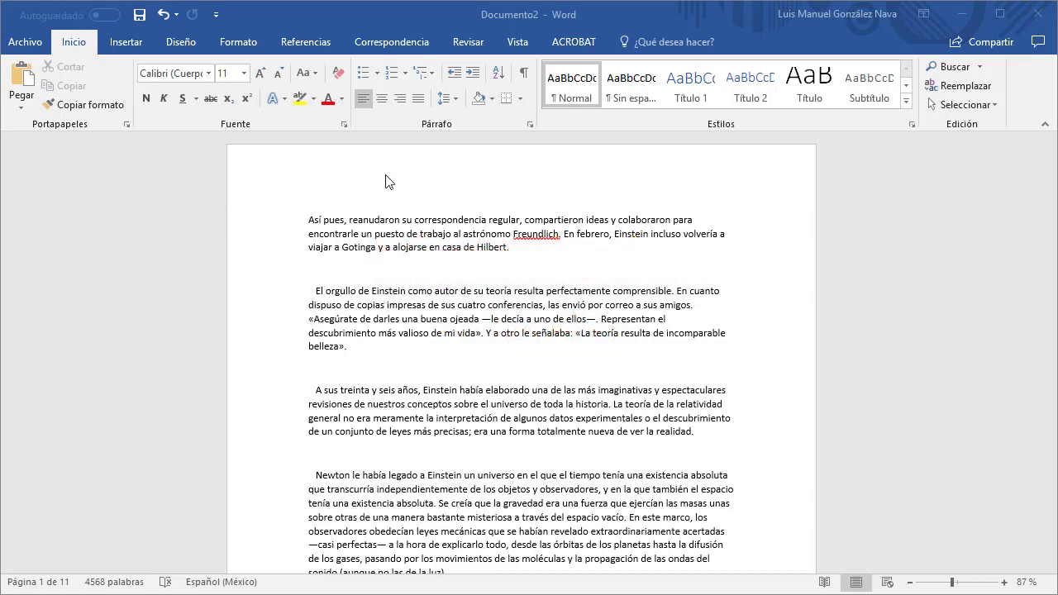
Set Documento2's page movement to En paralelo, and open page 4 from the page thumbnails
click(518, 48)
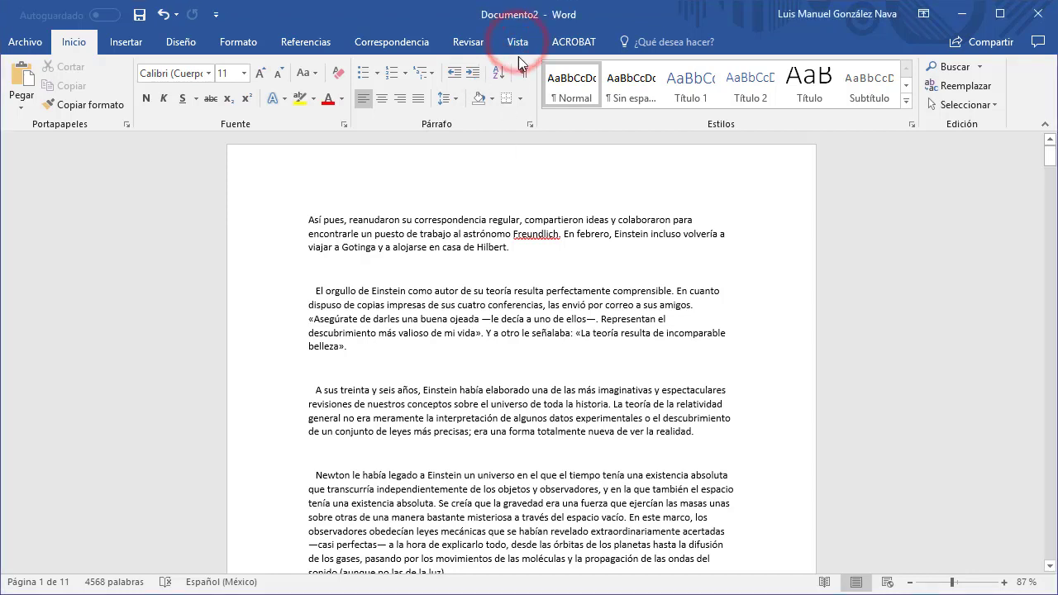
click(517, 47)
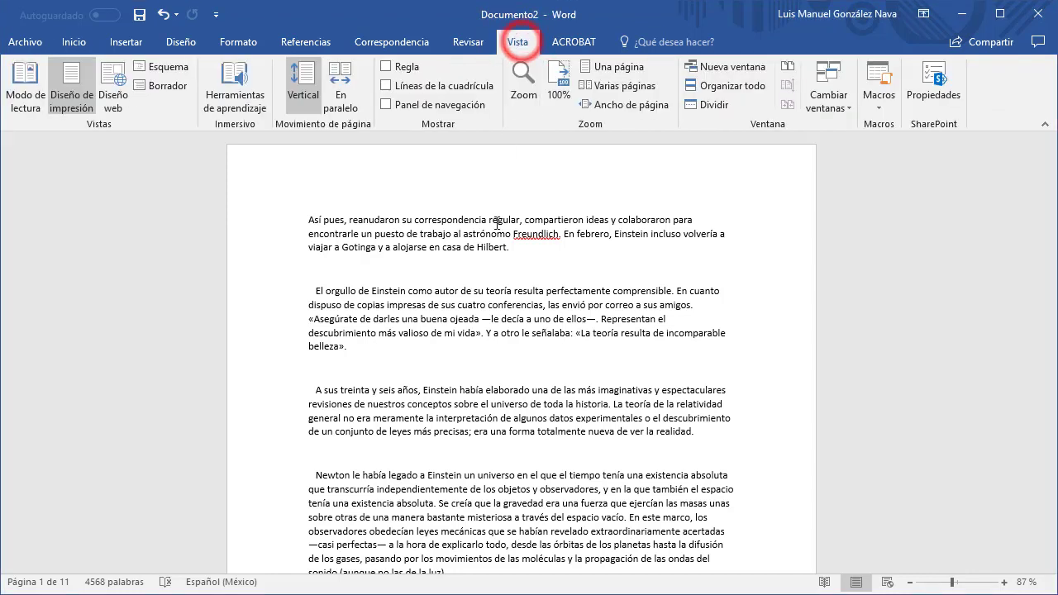
click(354, 86)
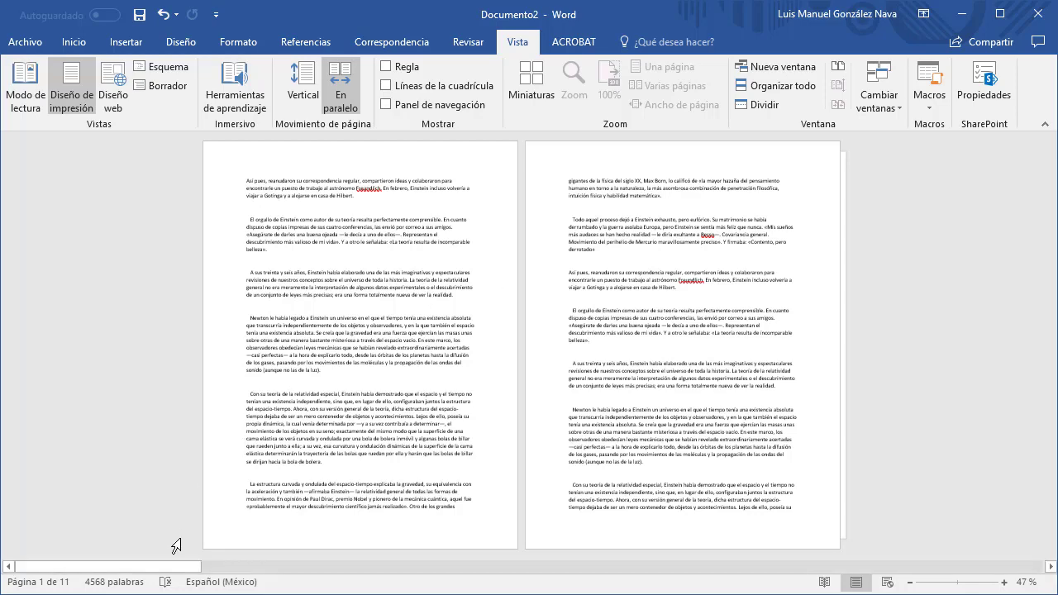
click(188, 570)
drag(188, 570, 376, 571)
click(538, 73)
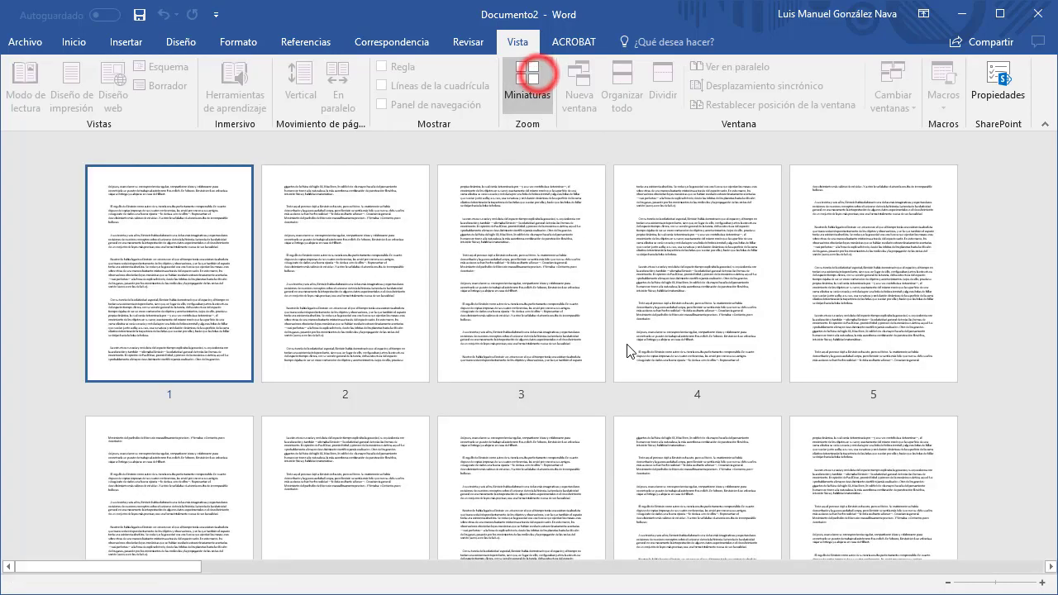
click(705, 276)
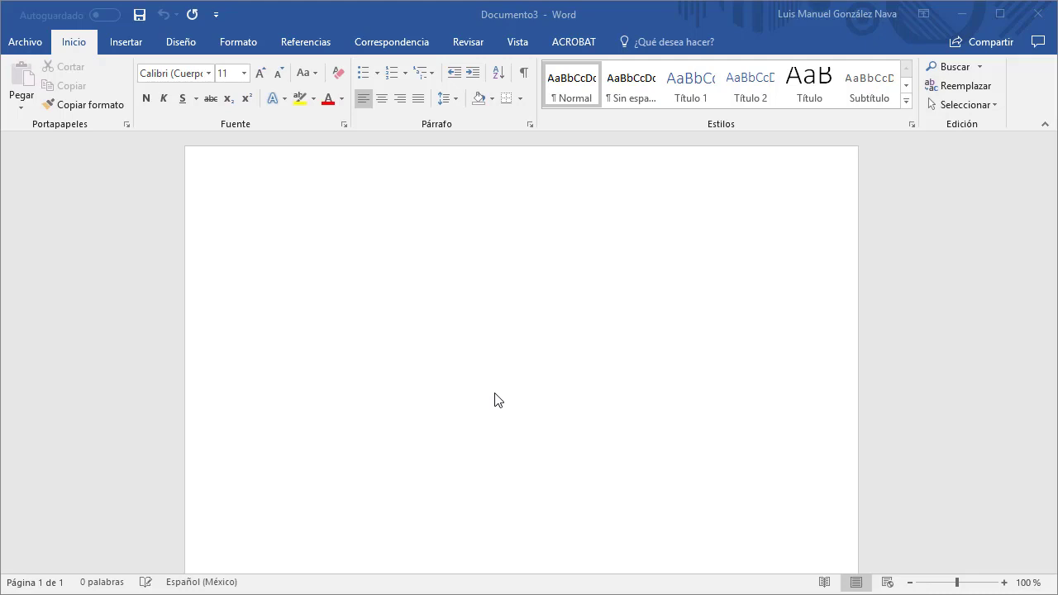
Search the Investigador for Albert Einstein in Documento3 and look through the main sources found
click(301, 42)
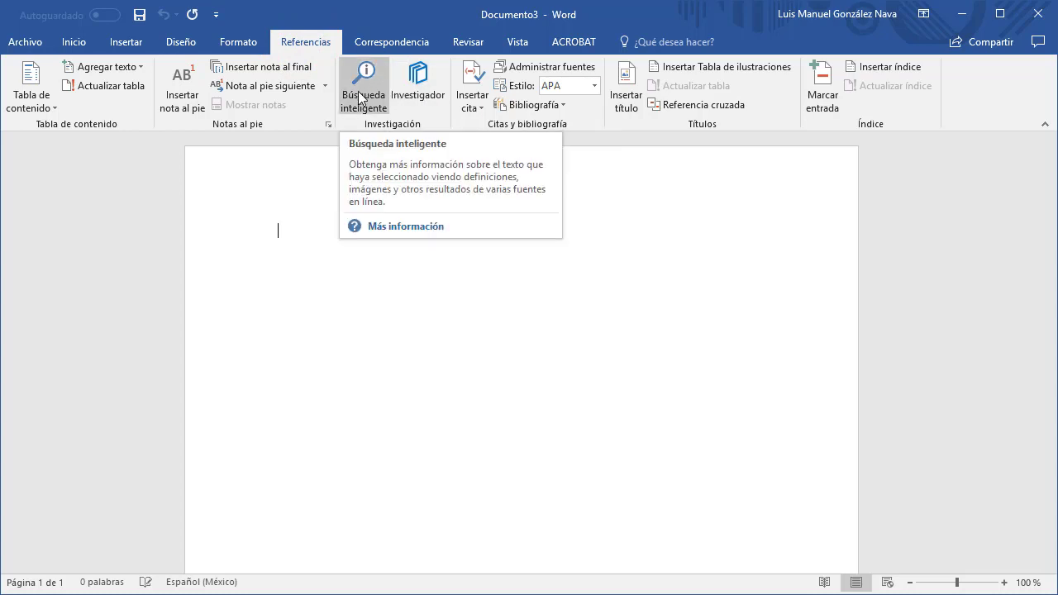
click(416, 85)
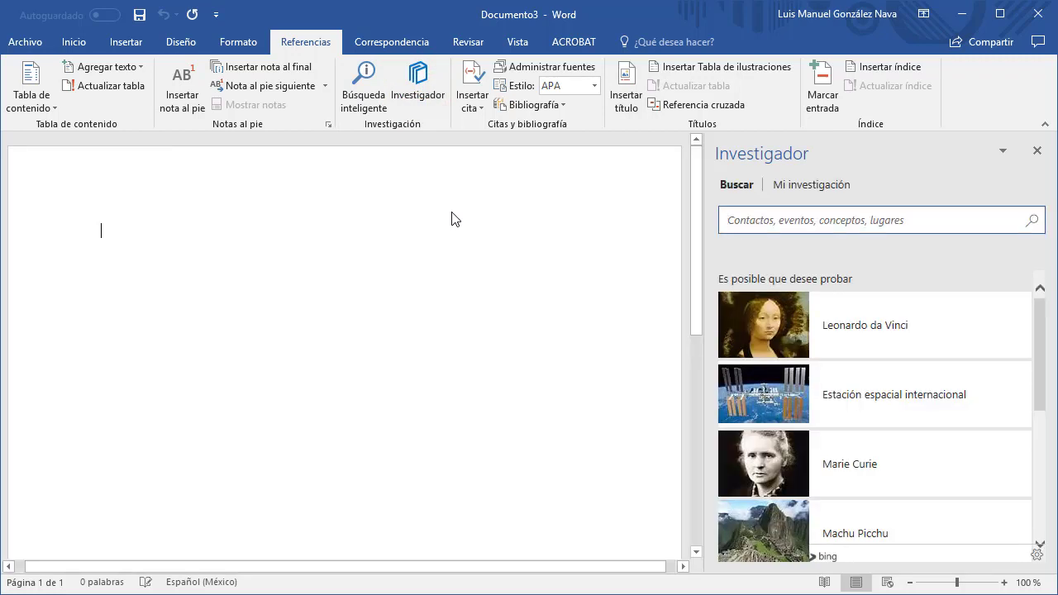
click(825, 220)
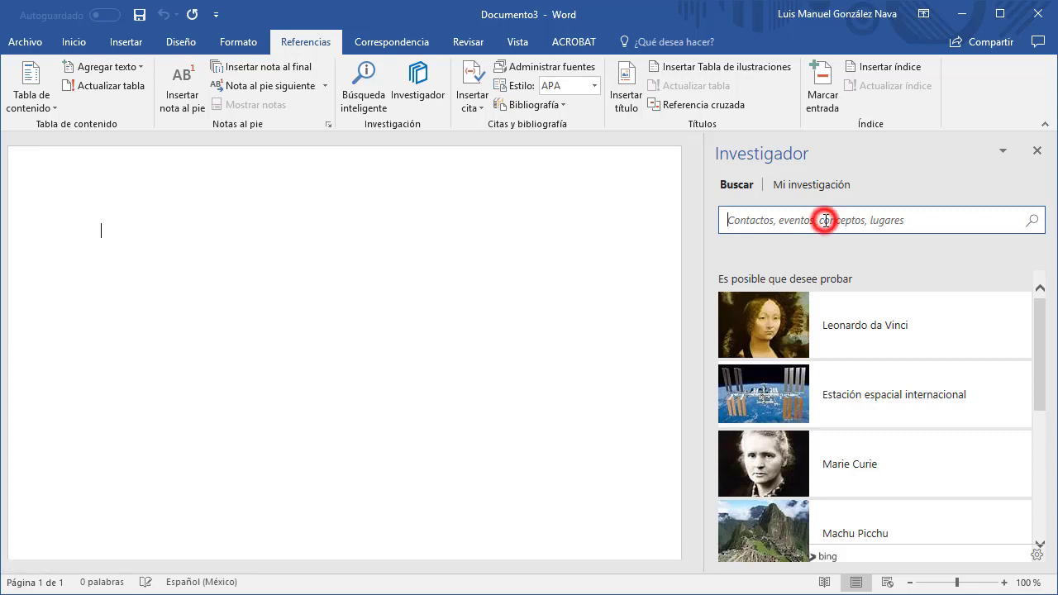
text(Albert Ein)
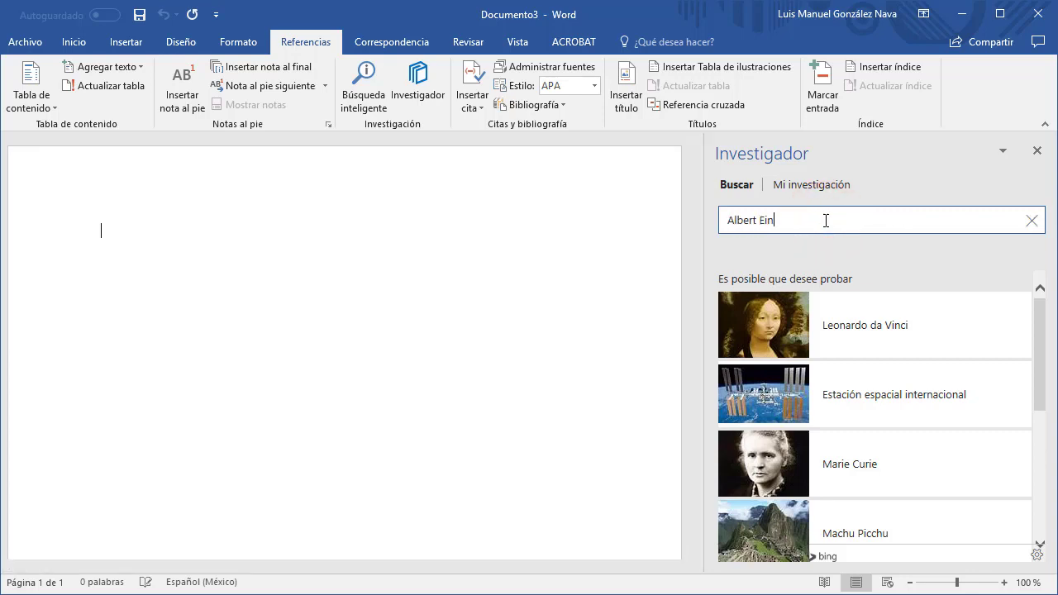
text(stein)
key(Return)
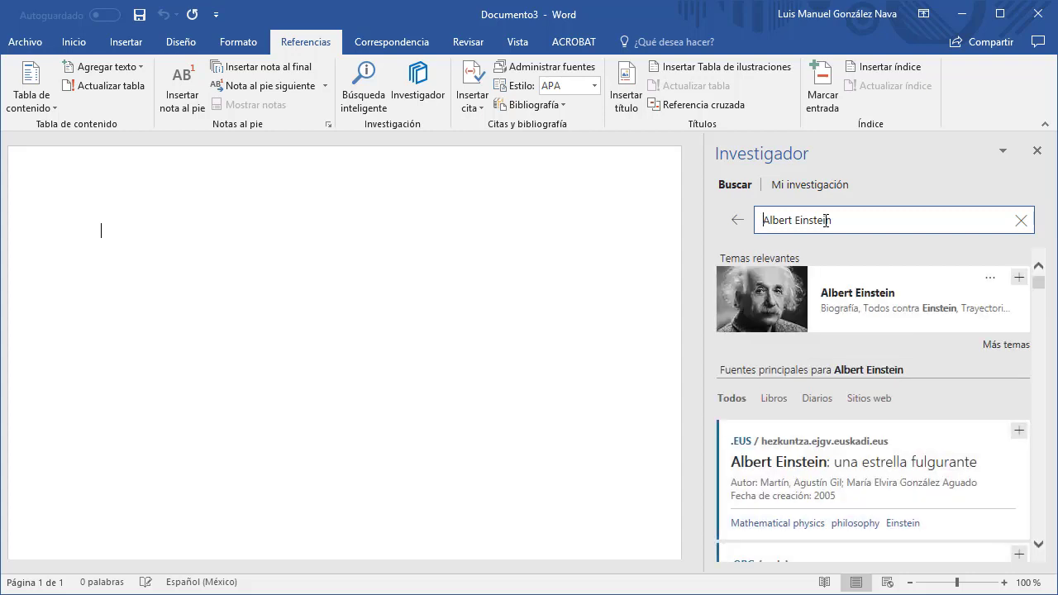
scroll(891, 455, down, 3)
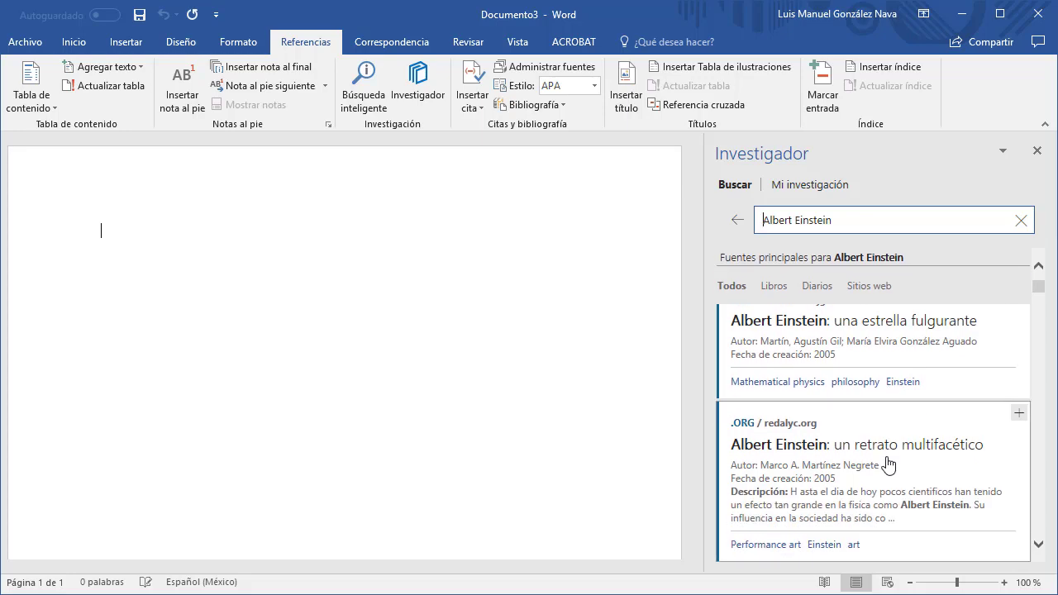
scroll(888, 464, down, 10)
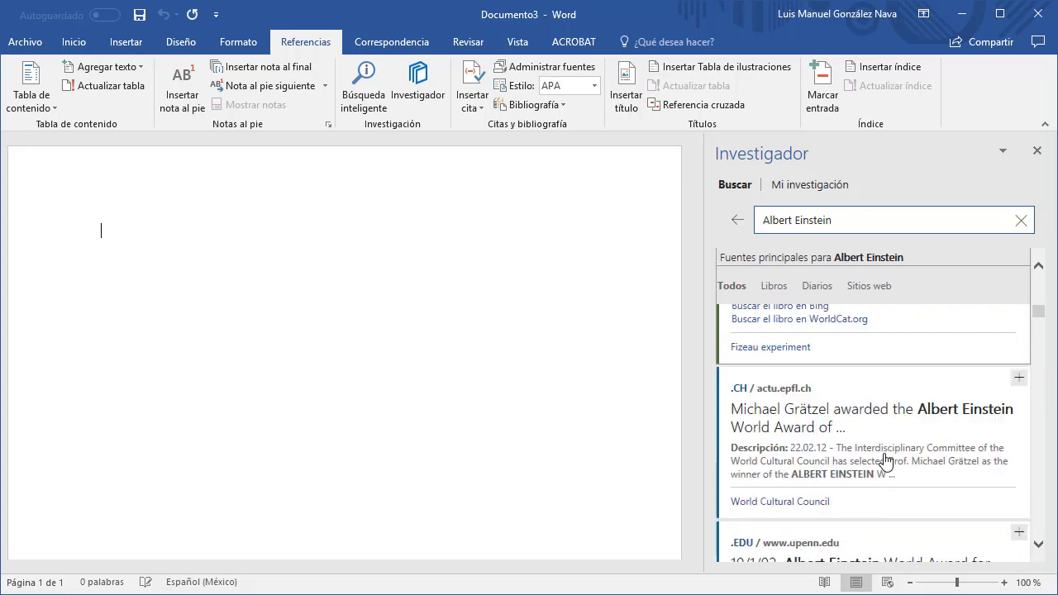
scroll(886, 459, down, 5)
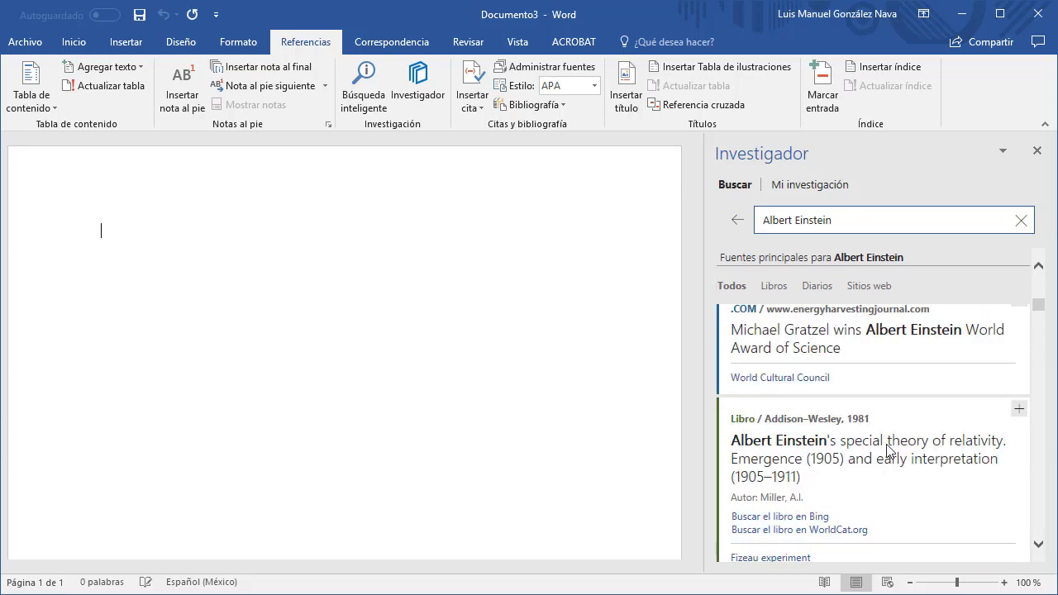
scroll(889, 450, up, 15)
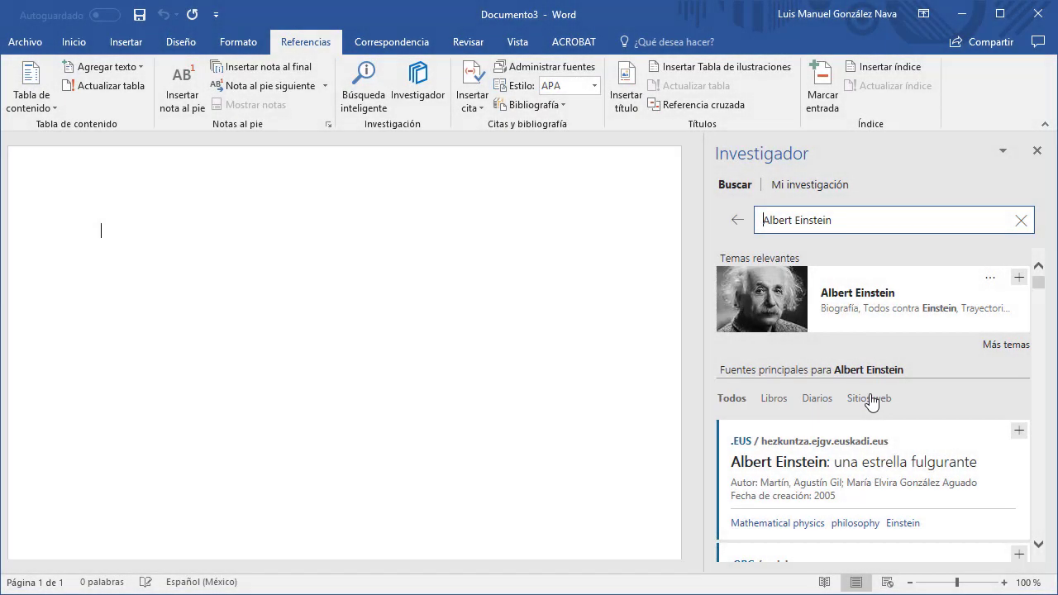
Open the Albert Einstein topic's general information and examine its biography and topic sections
click(858, 325)
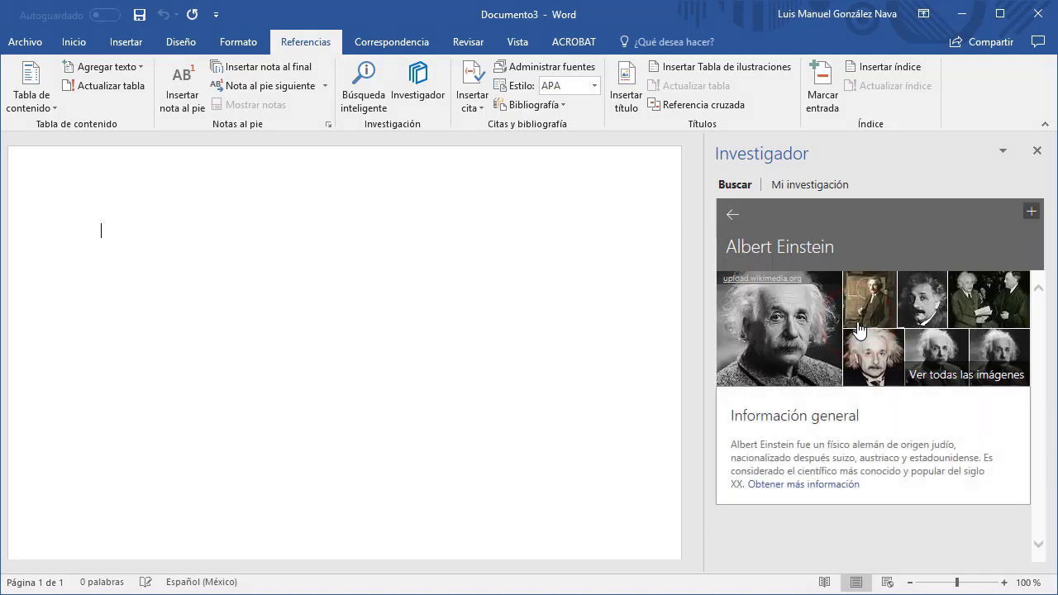
click(887, 423)
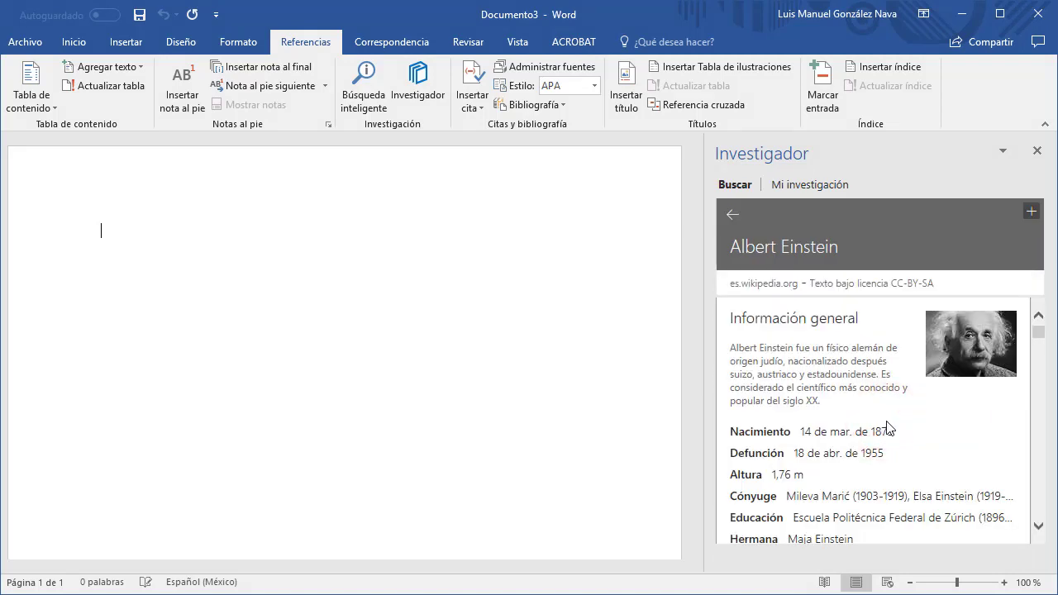
scroll(887, 428, down, 2)
scroll(719, 335, down, 2)
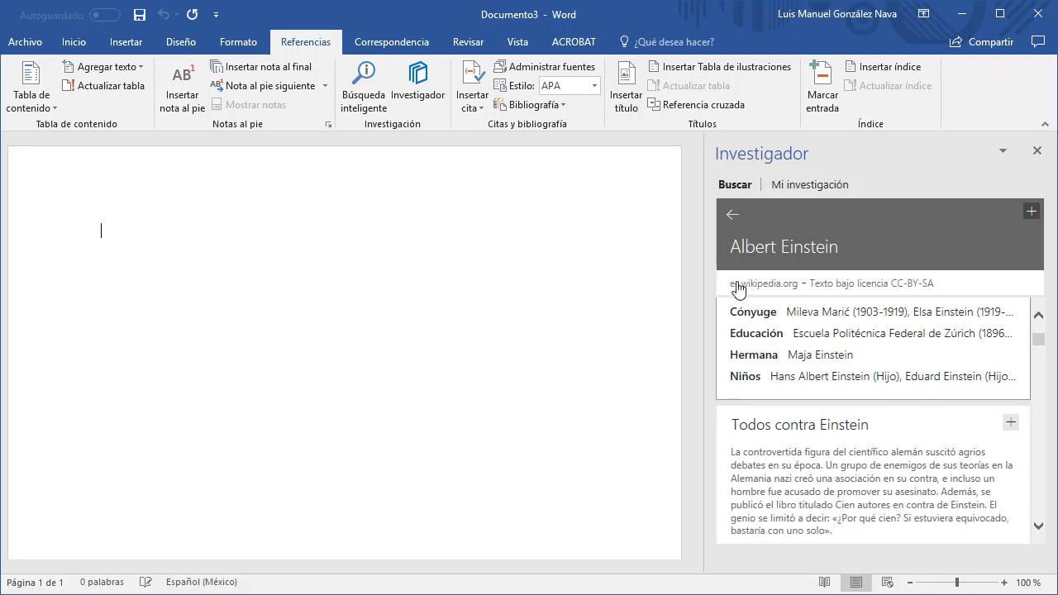
scroll(851, 428, down, 3)
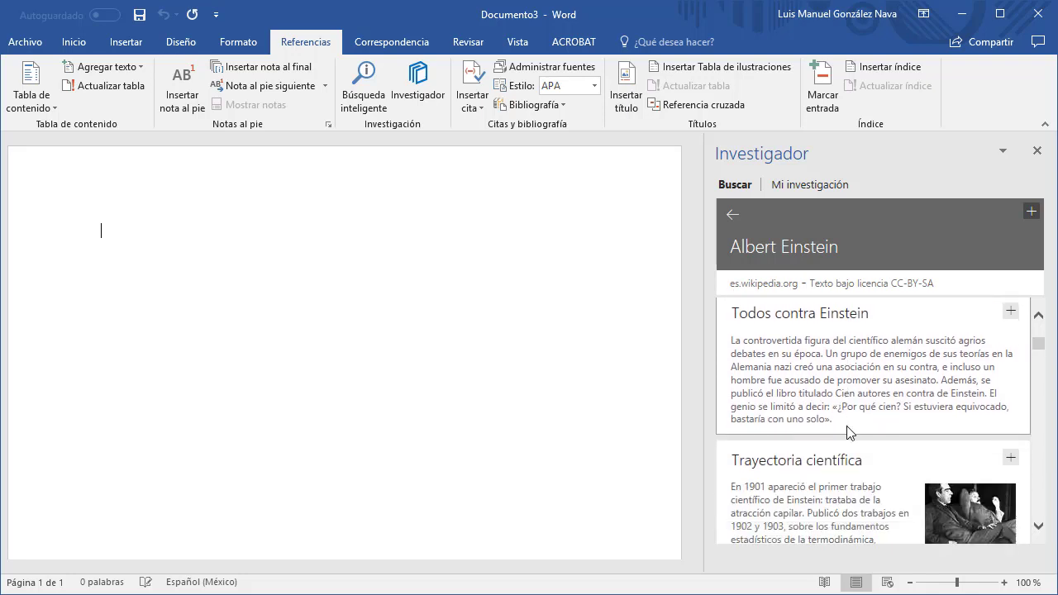
scroll(850, 430, down, 7)
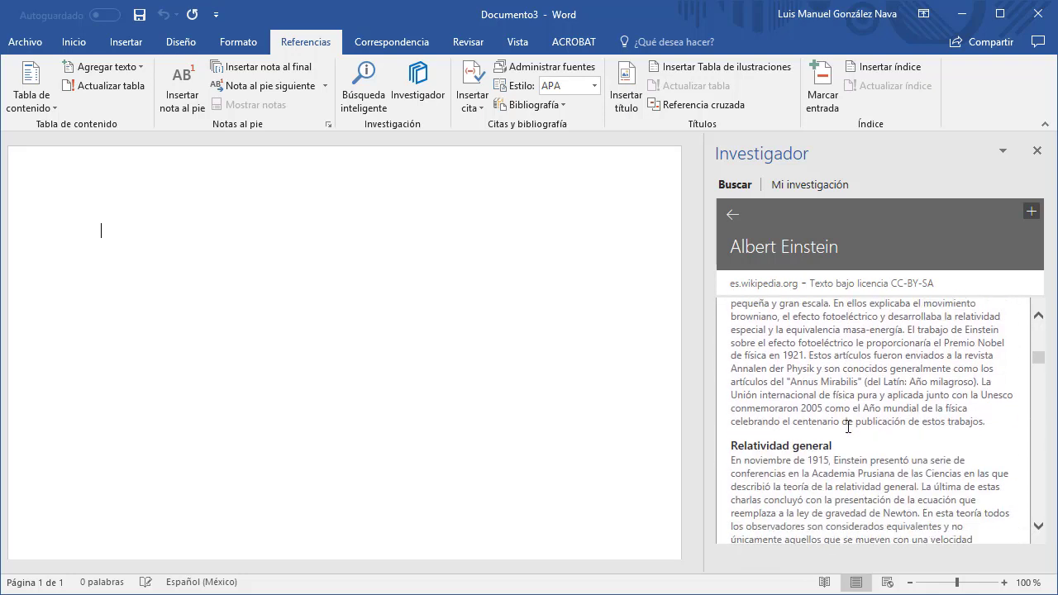
scroll(847, 426, down, 8)
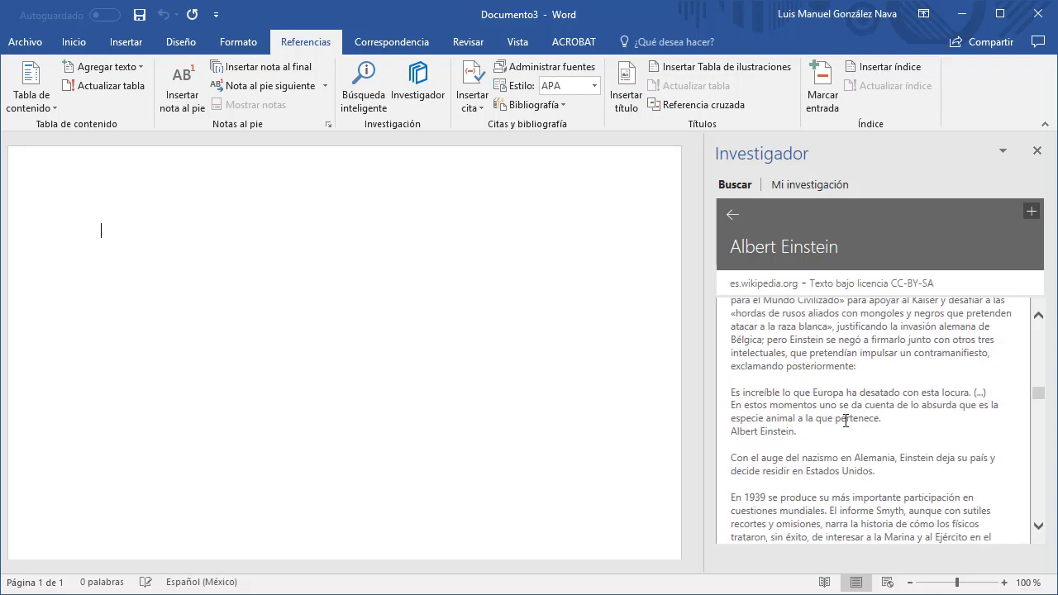
scroll(845, 421, up, 12)
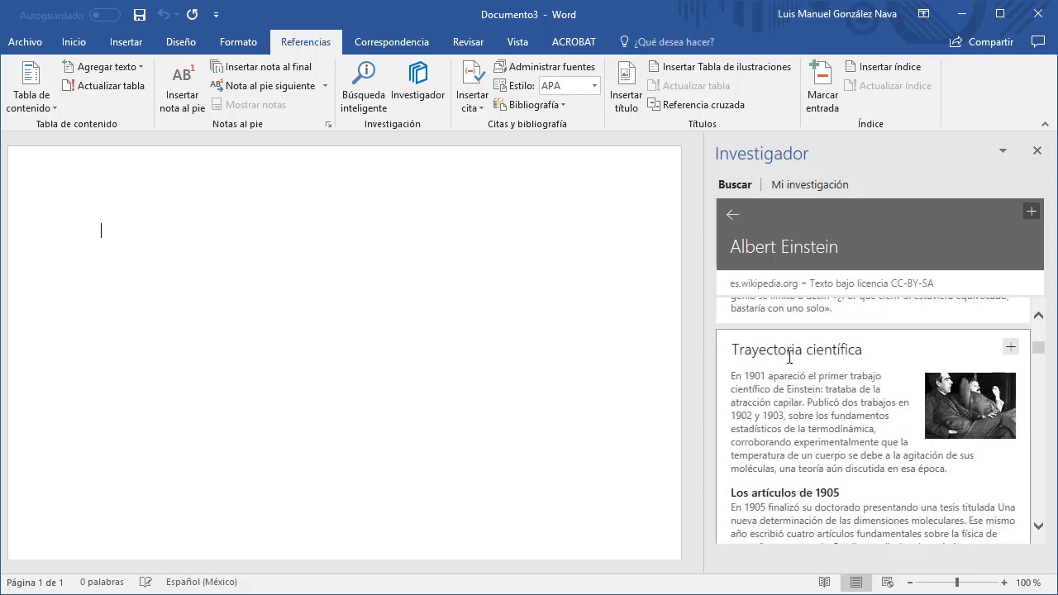
Write Albert Einstein as the document's first line, and add the topic's Trayectoria científica heading below it
click(128, 235)
text(Albert Einstein)
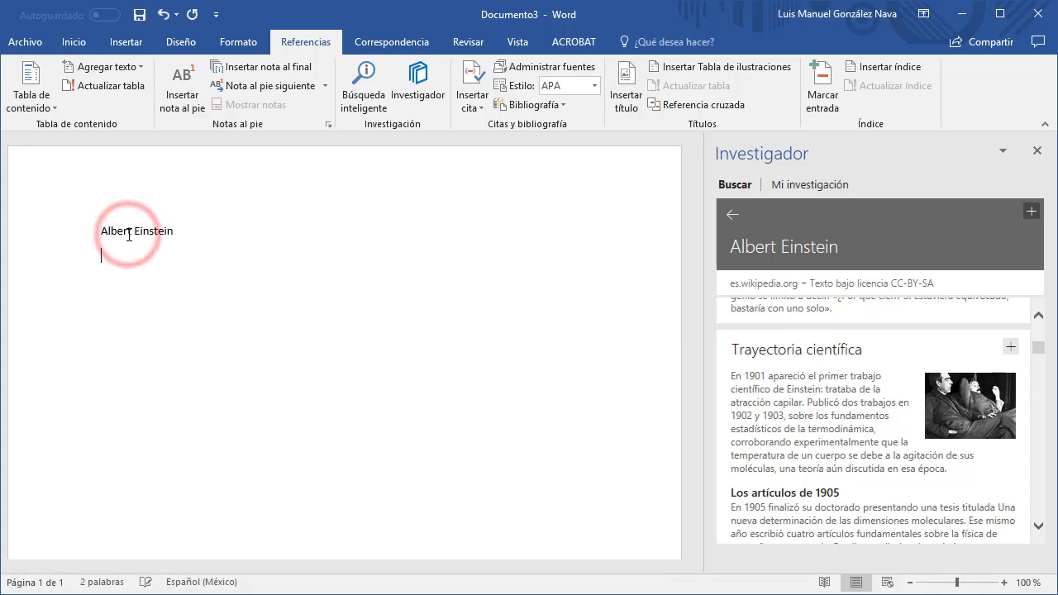
key(Return)
key(Return)
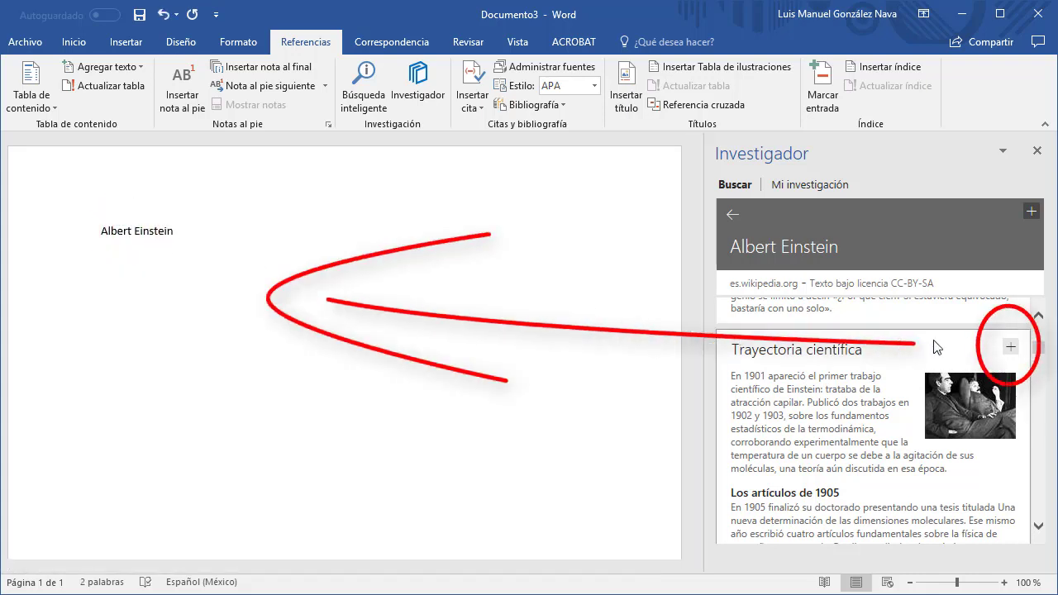
click(1011, 347)
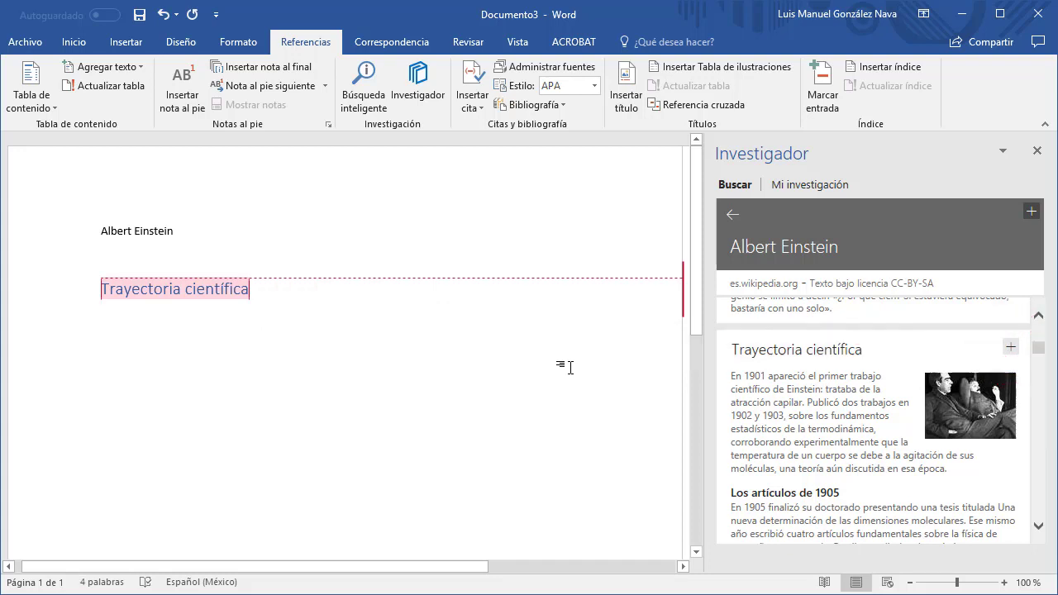
Inspect the comment with the source link attached to the Trayectoria científica heading
drag(466, 566, 599, 578)
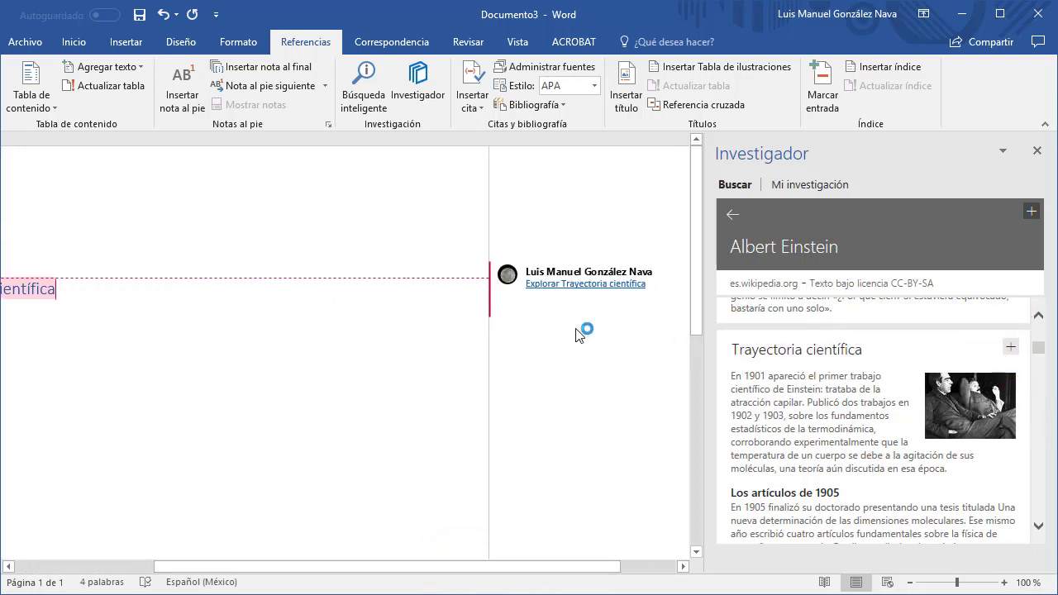
mouse_move(581, 293)
drag(576, 567, 364, 567)
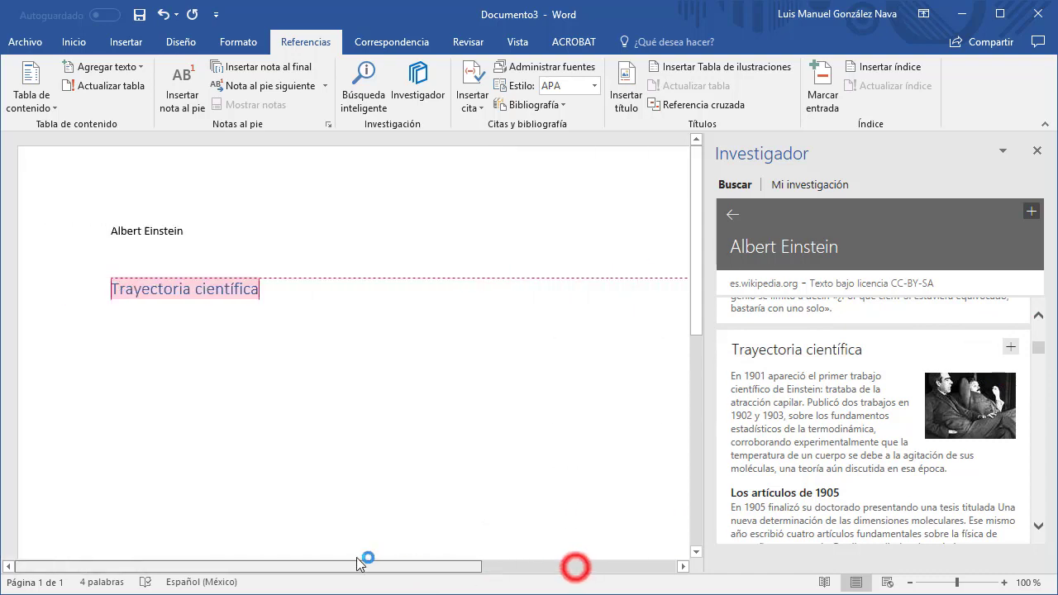
Add the Actividad política heading from the Albert Einstein topic below Trayectoria científica
click(734, 214)
click(930, 419)
scroll(950, 405, down, 10)
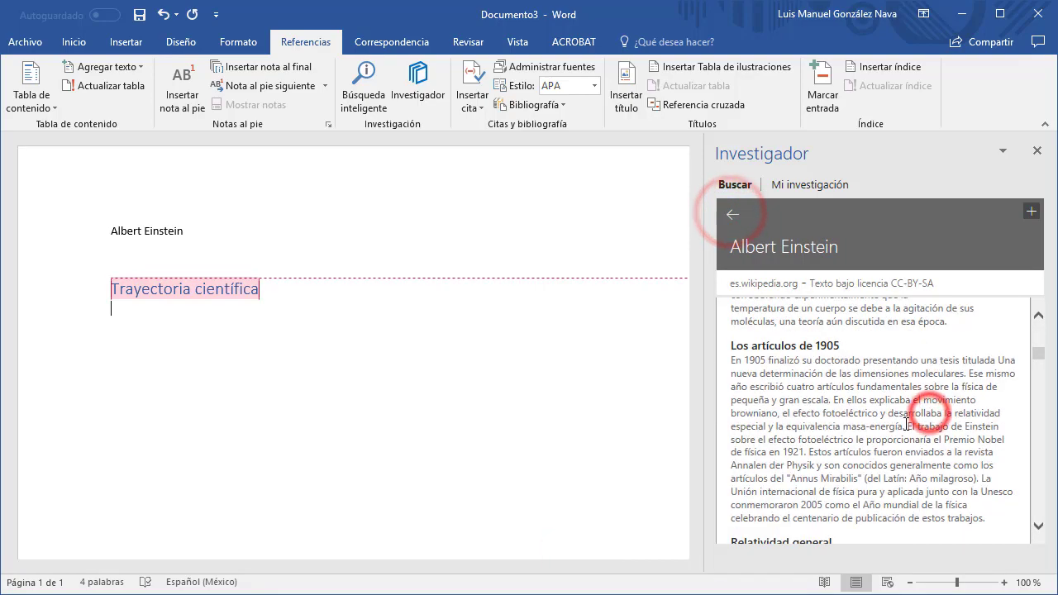
click(1009, 366)
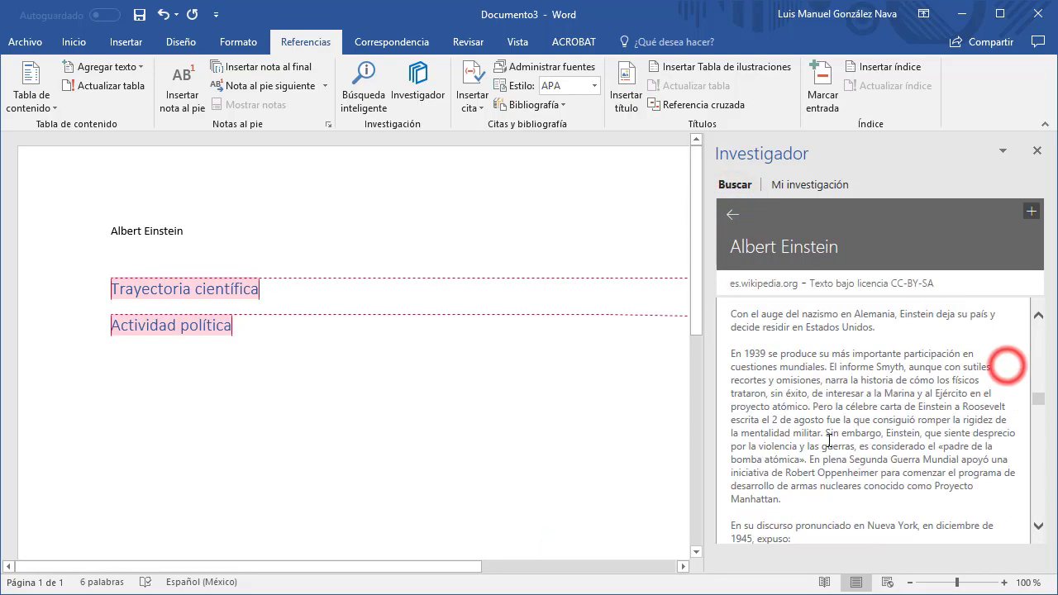
Add the Eponimia heading from the Albert Einstein topic below Actividad política
scroll(909, 413, down, 15)
scroll(909, 405, up, 10)
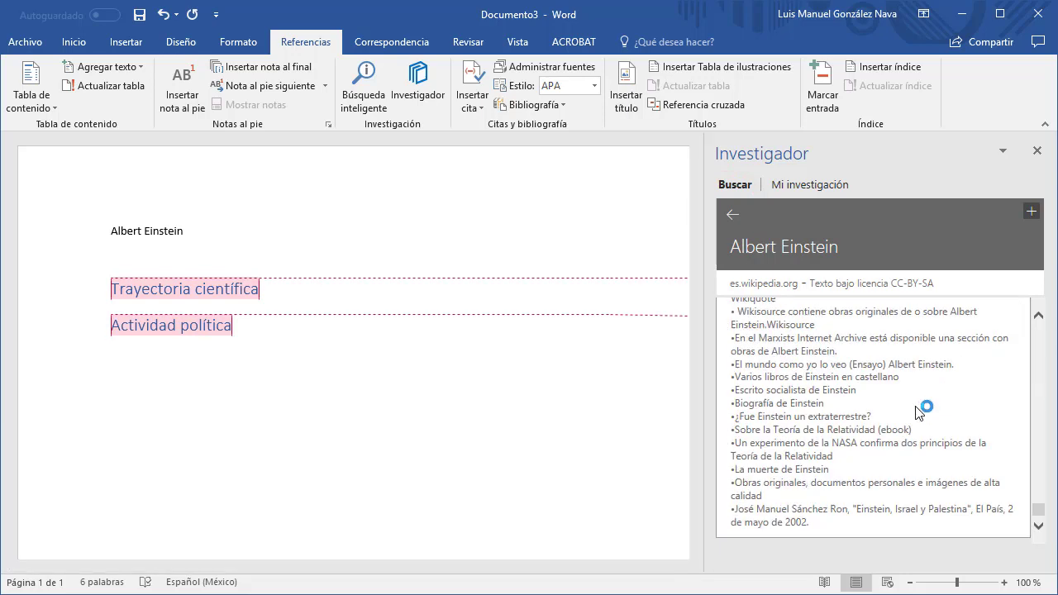
click(1013, 420)
Insert the topic's picture of Einstein standing at a blackboard on a new line below the Trayectoria científica heading
click(297, 292)
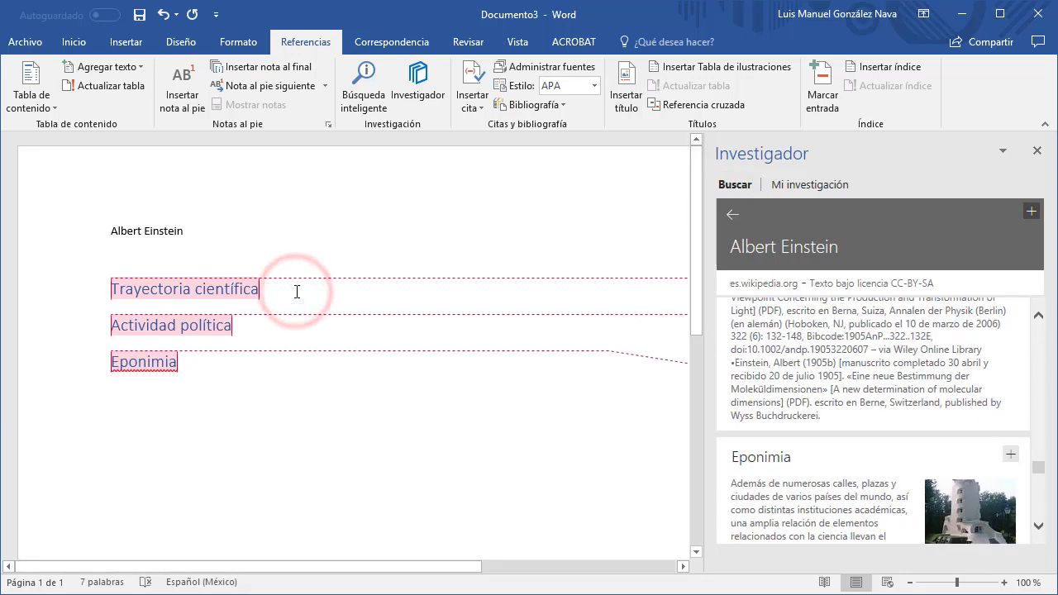
key(Return)
click(732, 214)
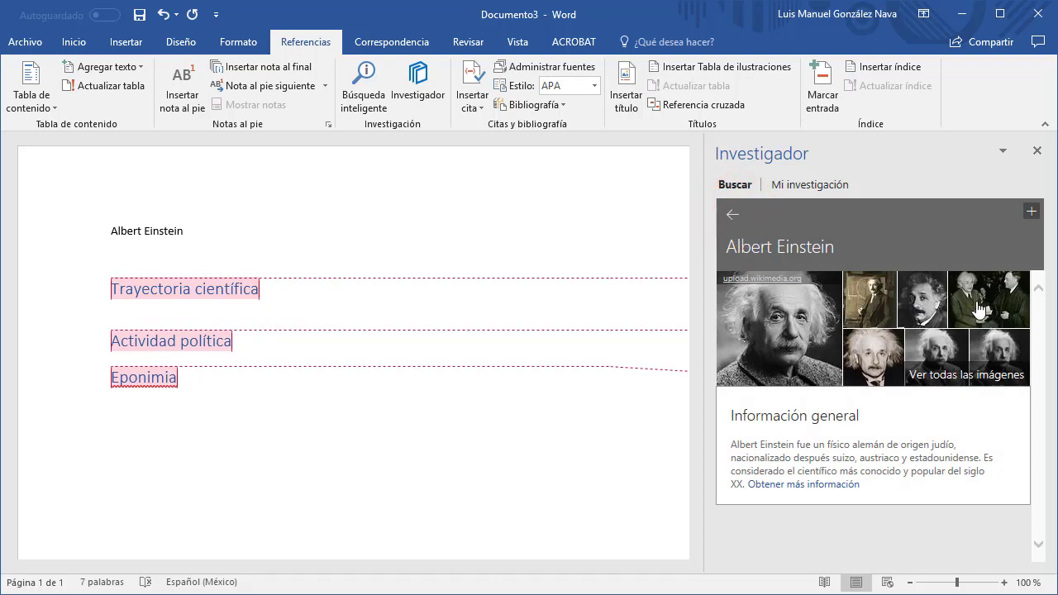
click(873, 292)
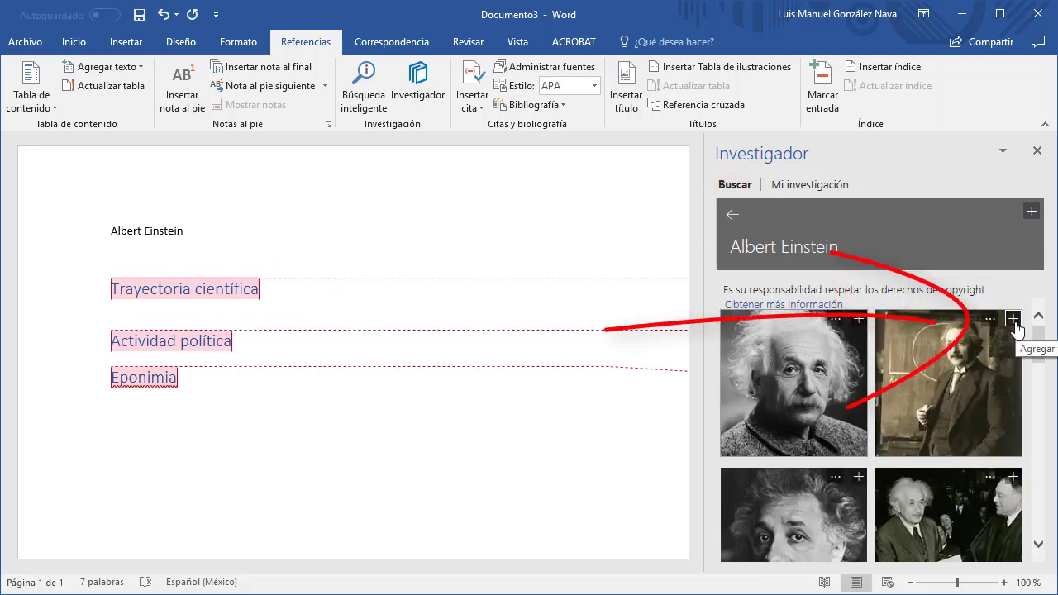
click(1012, 319)
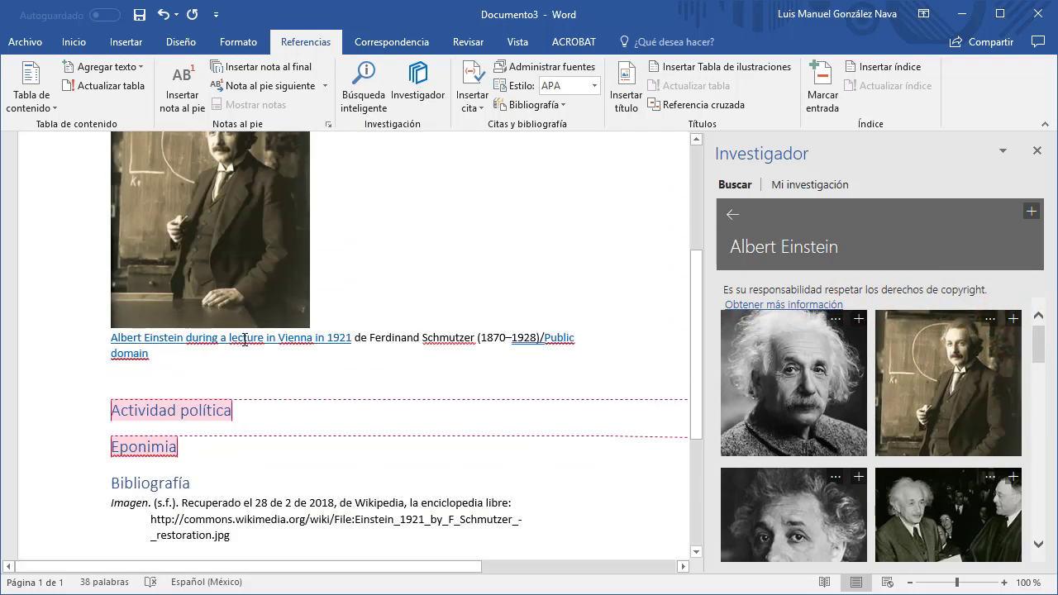
Add and cite the first paragraph of the topic's Actividad política section on a new line below that heading
scroll(244, 380, down, 3)
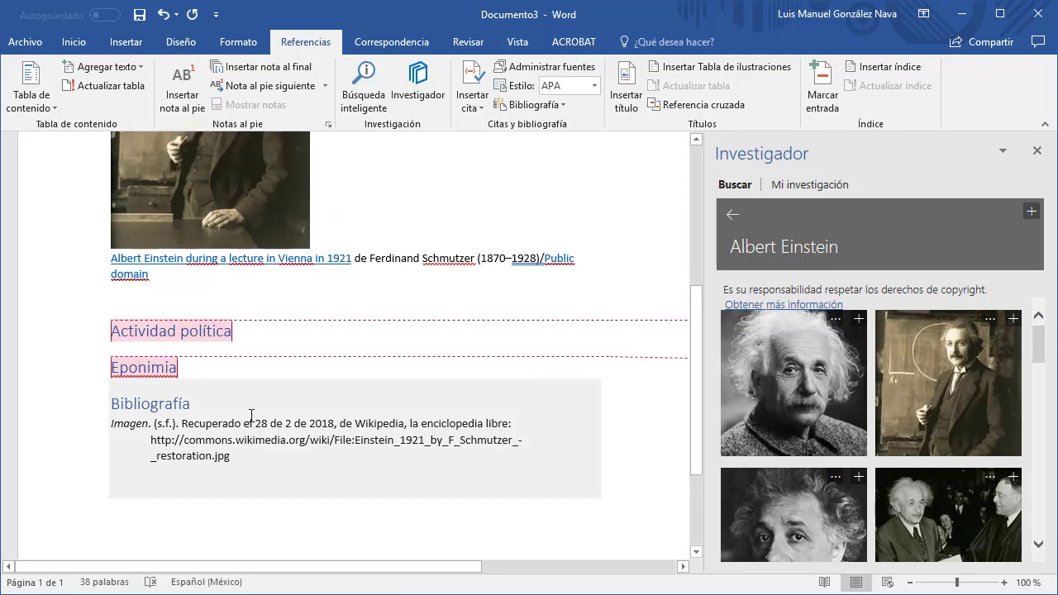
scroll(253, 396, up, 2)
click(260, 371)
key(Return)
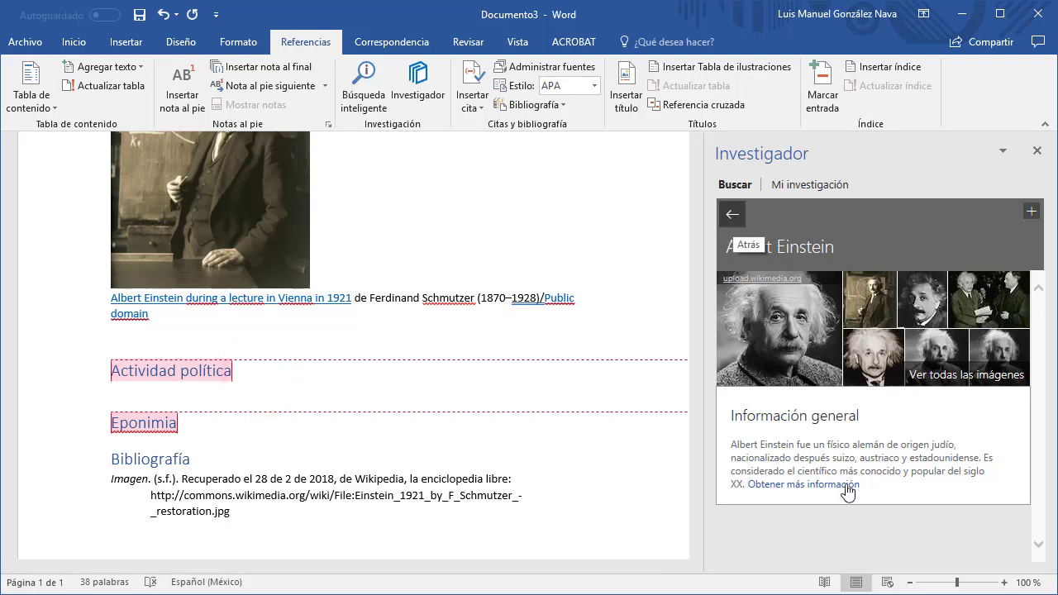
click(885, 418)
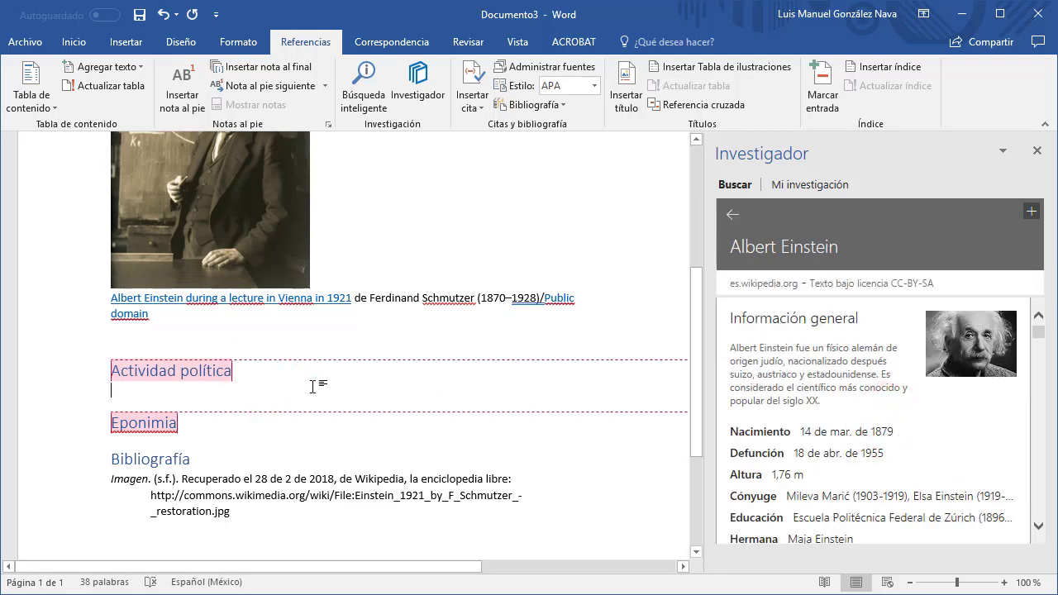
scroll(823, 395, down, 15)
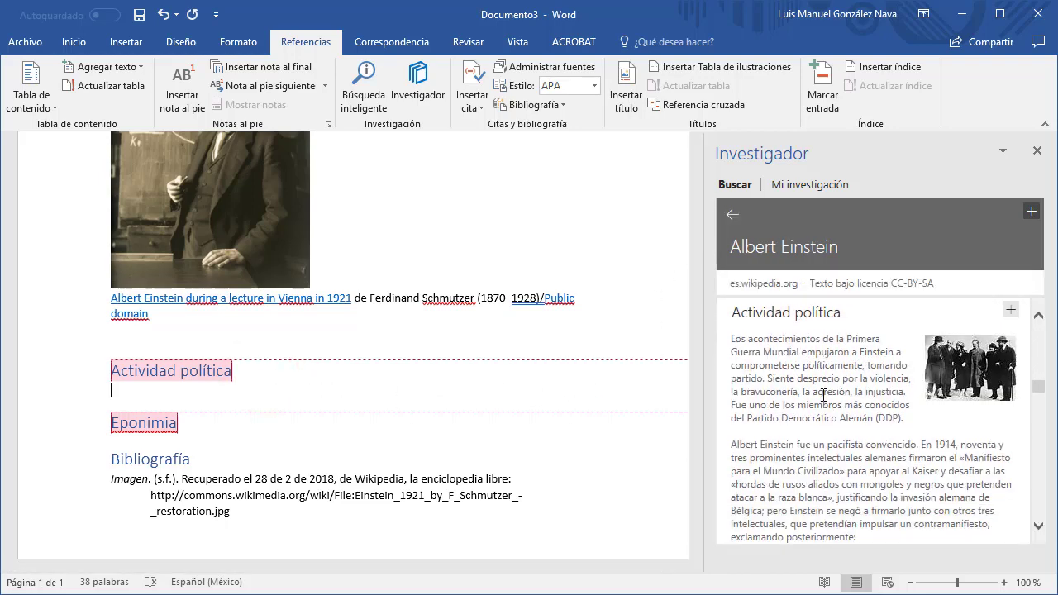
drag(906, 419, 735, 344)
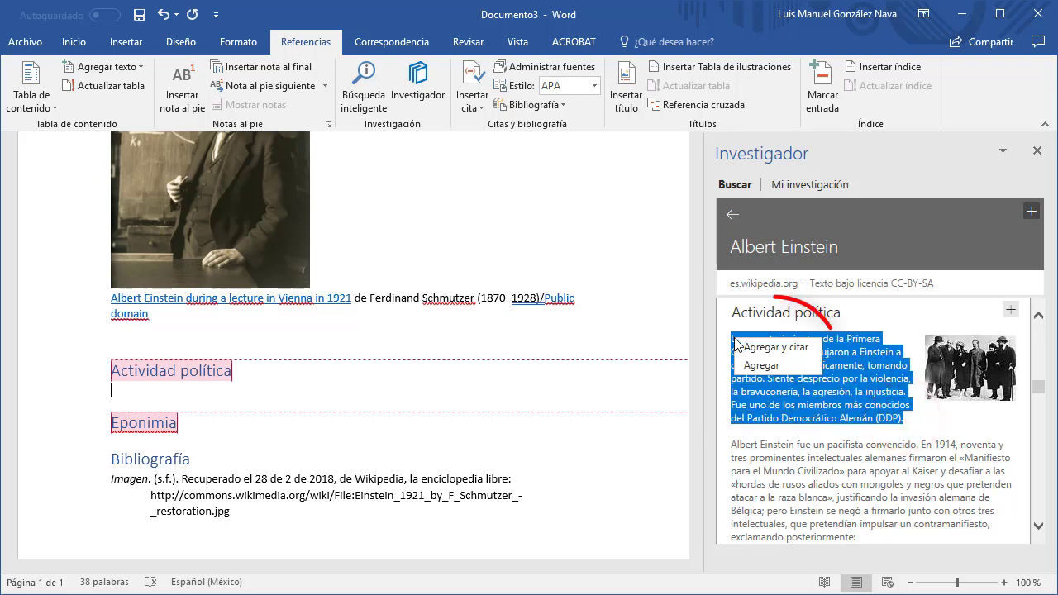
click(787, 352)
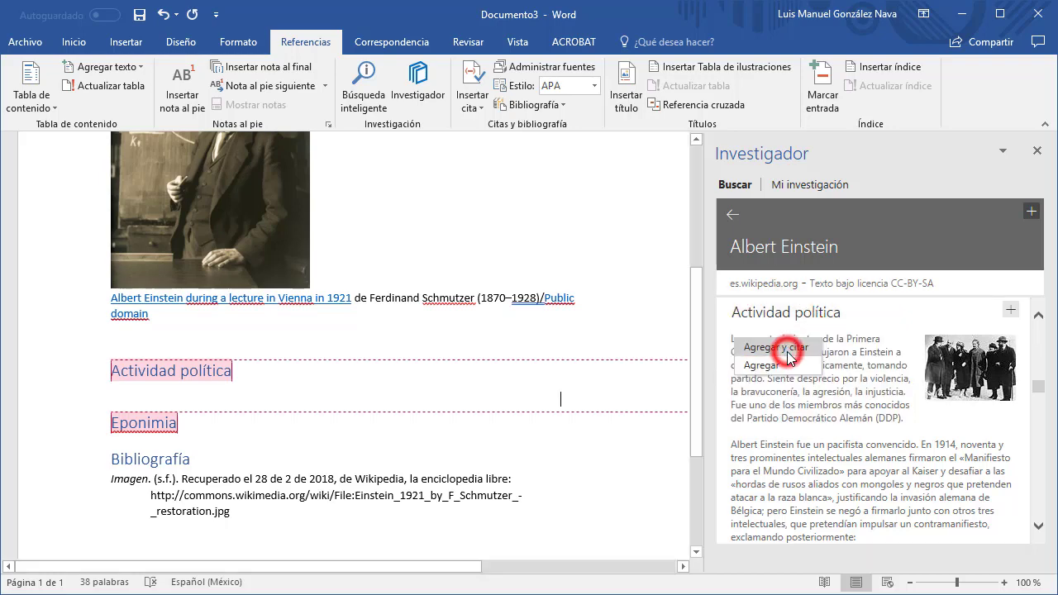
scroll(257, 435, down, 2)
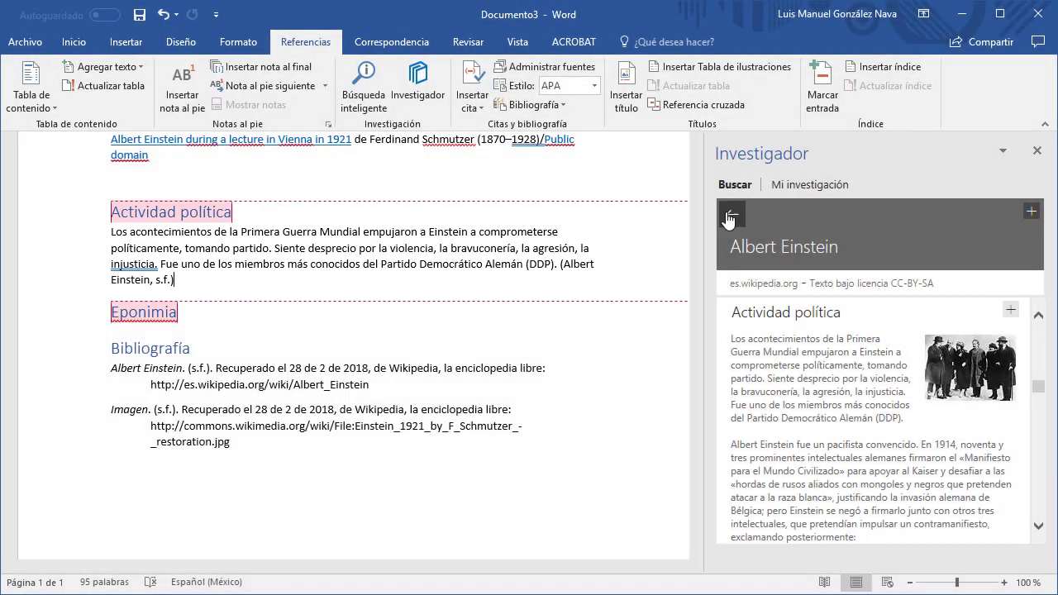
Cite the sources Albert Einstein: una estrella fulgurante and Albert Einstein: un retrato multifacético below the bibliography
click(729, 213)
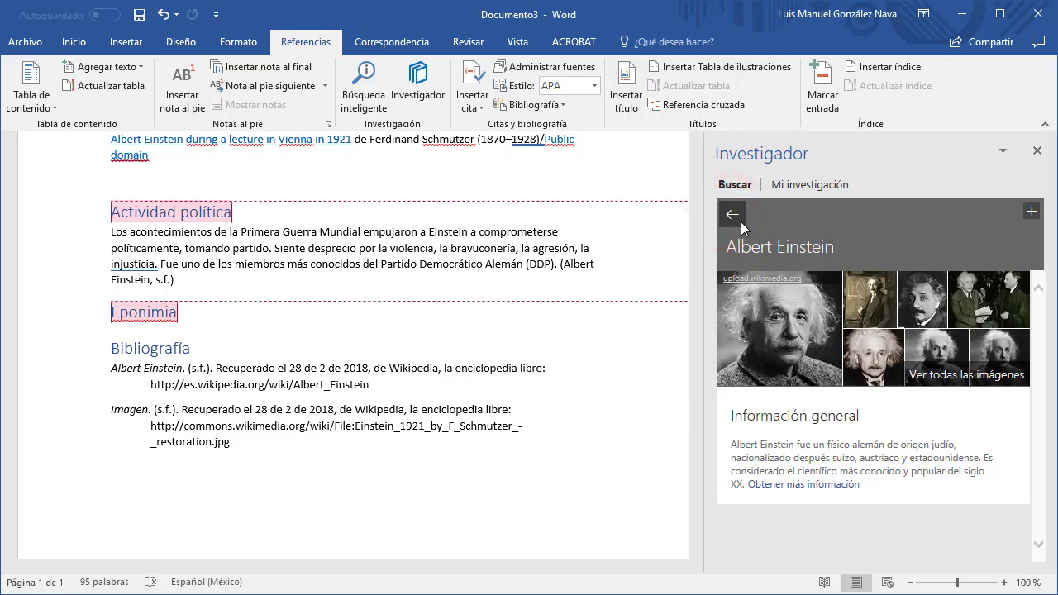
click(738, 217)
scroll(860, 464, down, 1)
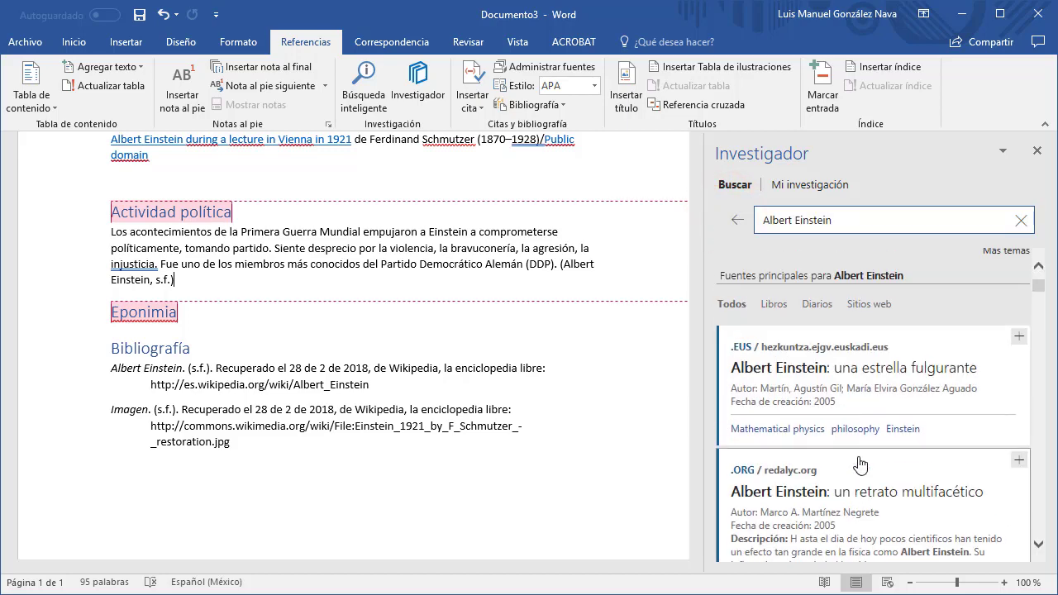
click(254, 445)
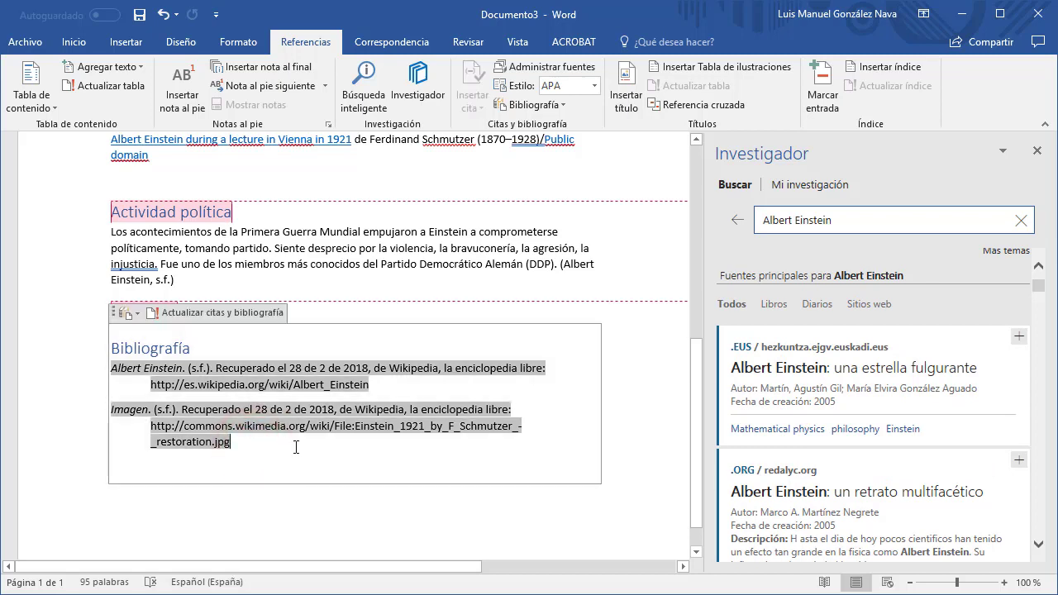
click(473, 512)
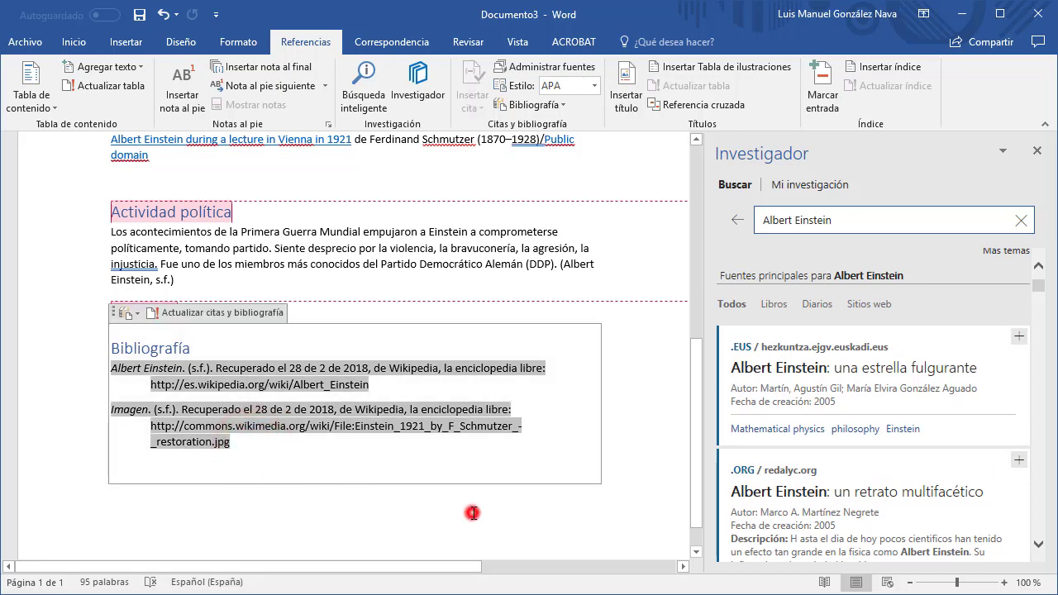
click(1017, 338)
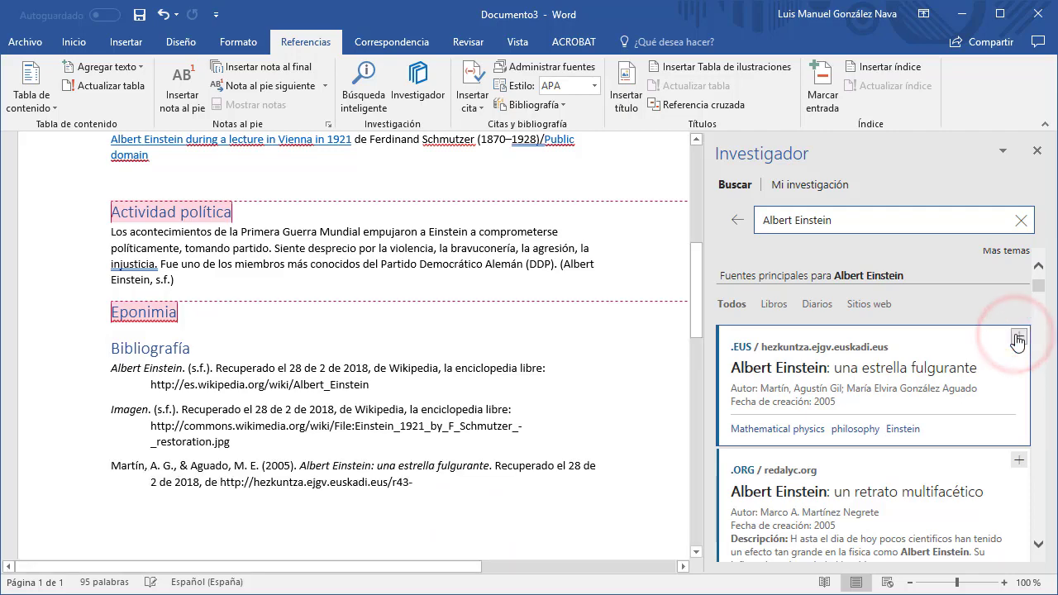
click(1017, 460)
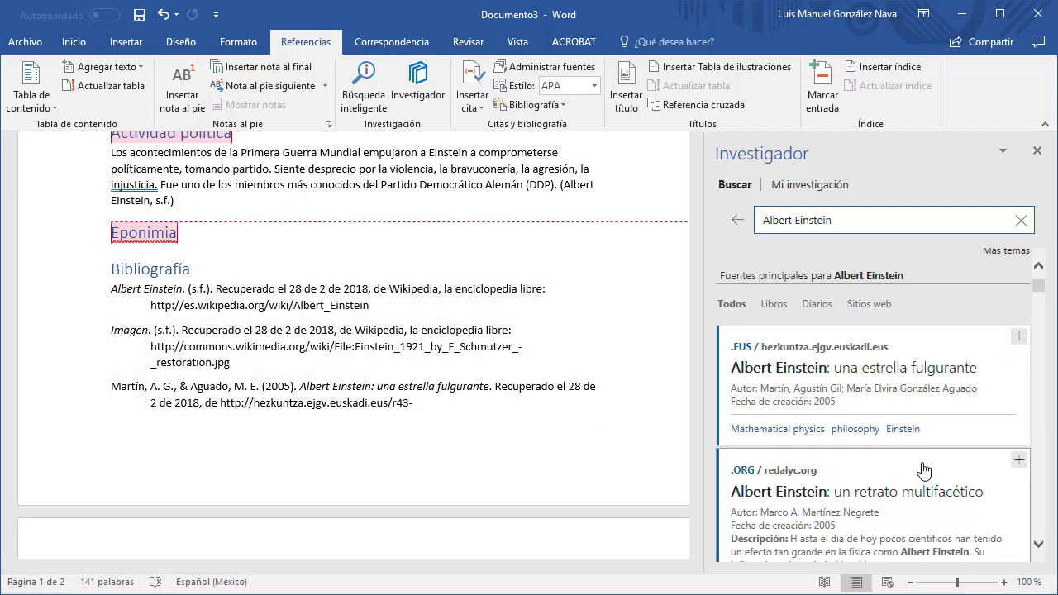
Open the source Albert Einstein: un retrato multifacético in the browser, look through its first pages, and return to Word
click(924, 470)
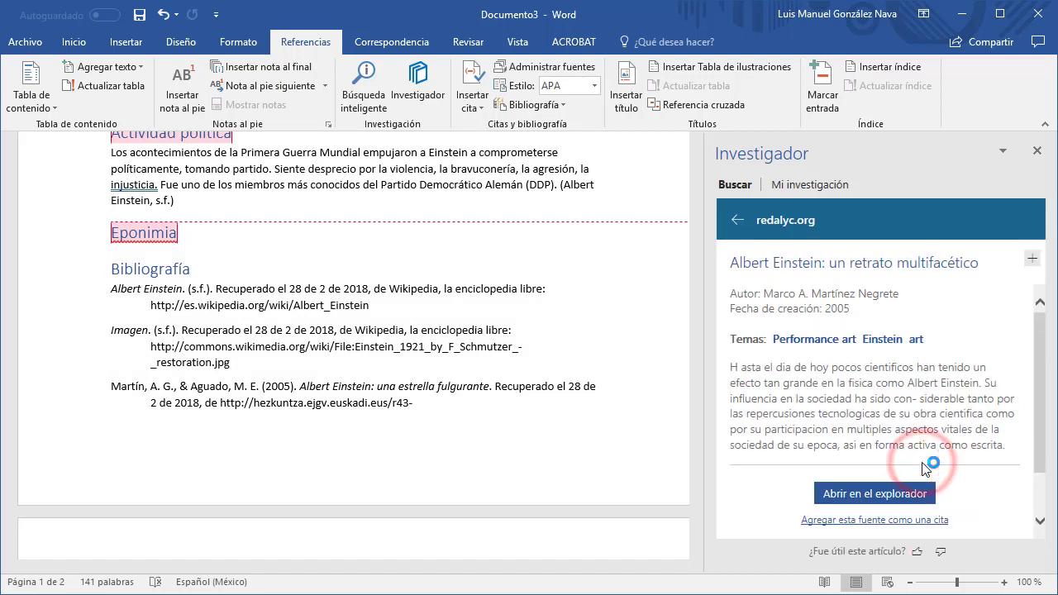
click(871, 496)
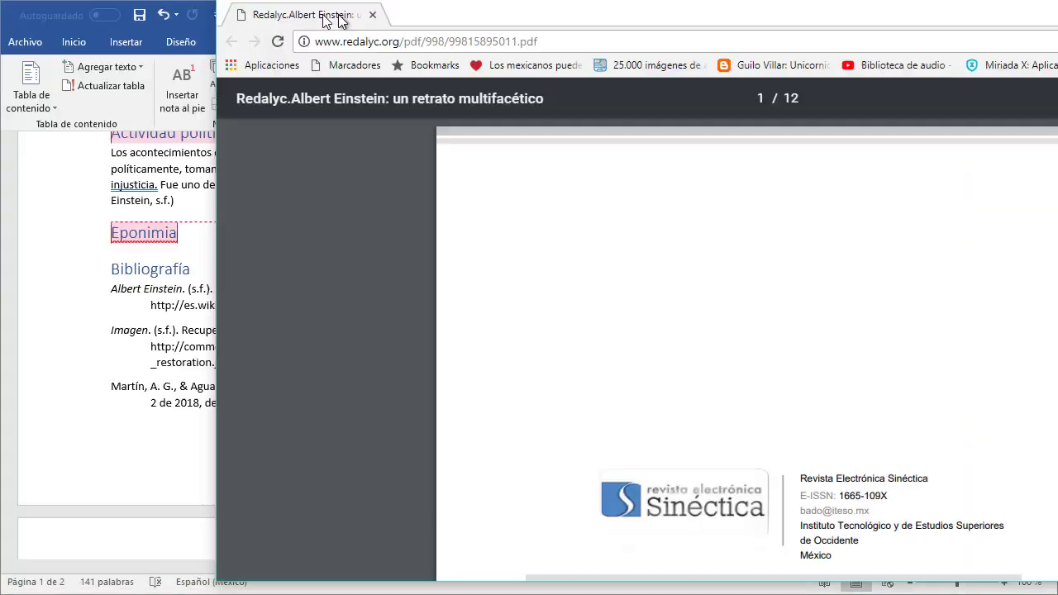
double_click(330, 26)
scroll(576, 328, down, 10)
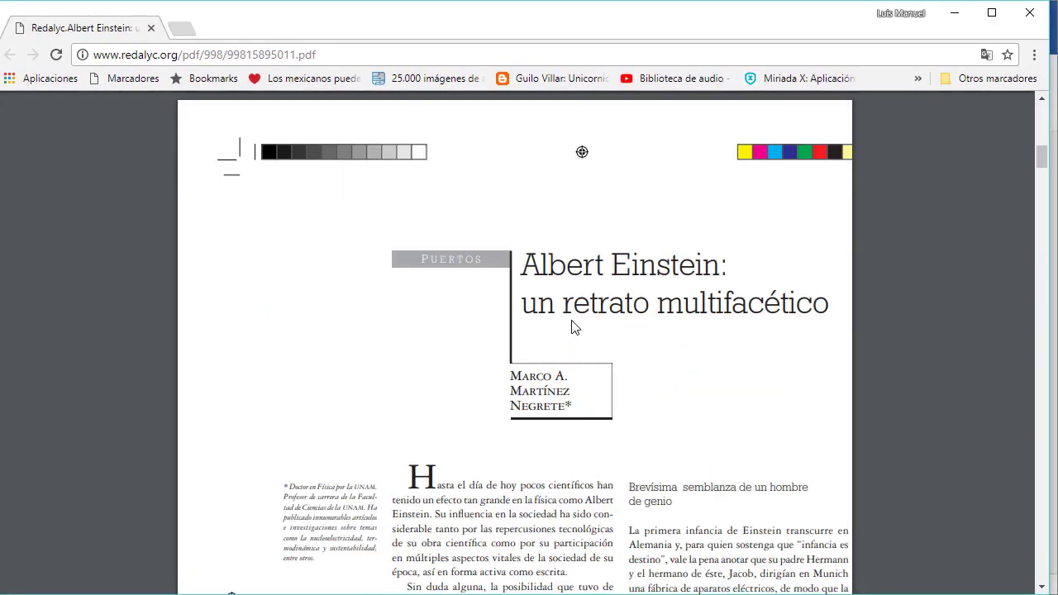
key(alt+Tab)
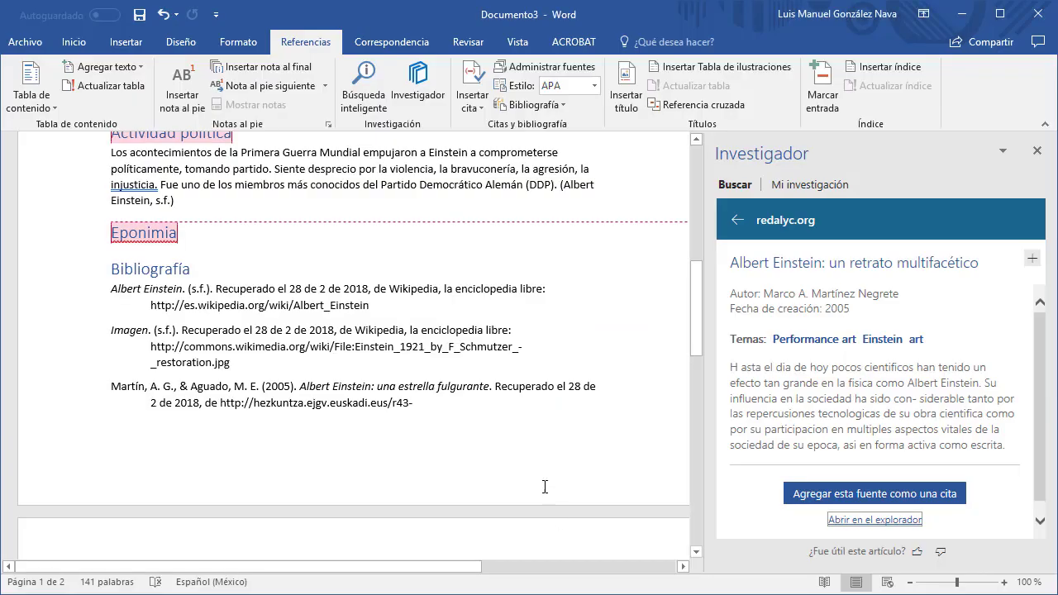
Review the document from its title through the picture and headings to the bibliography and the citations below it
scroll(538, 454, up, 2)
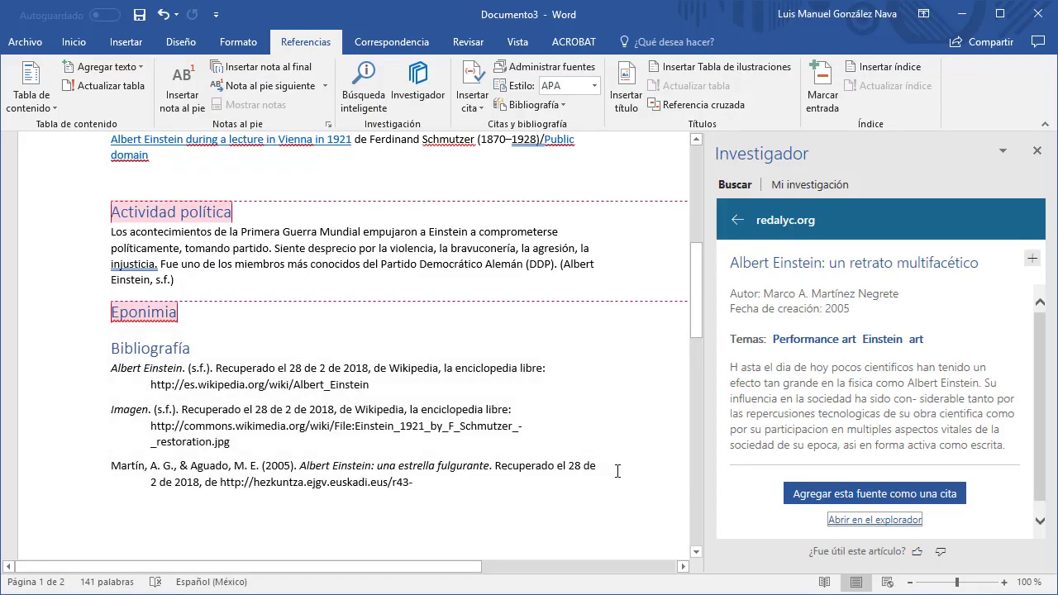
scroll(589, 433, up, 10)
scroll(588, 433, up, 1)
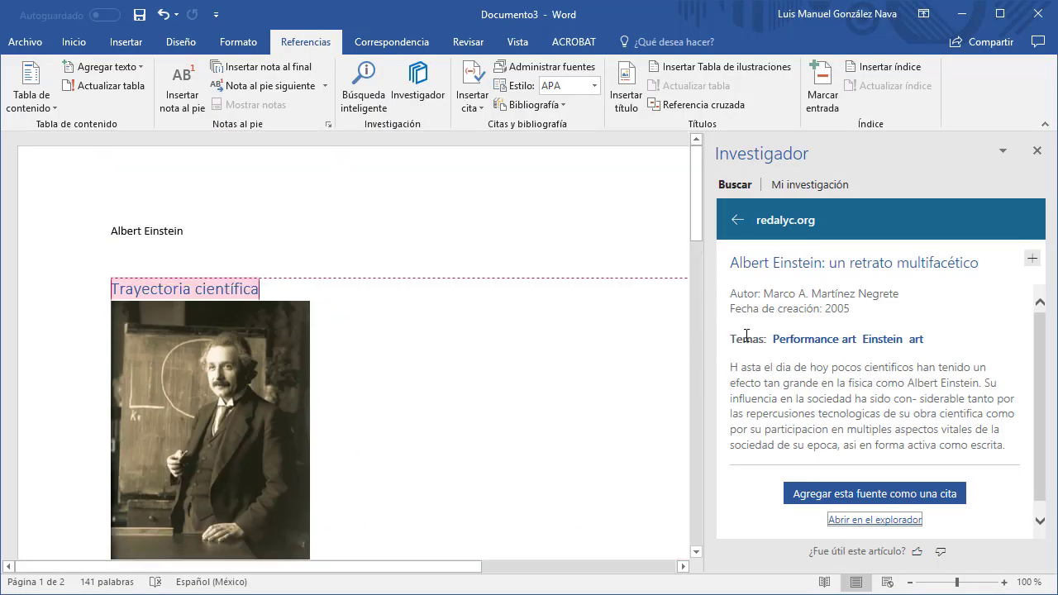
scroll(392, 439, down, 11)
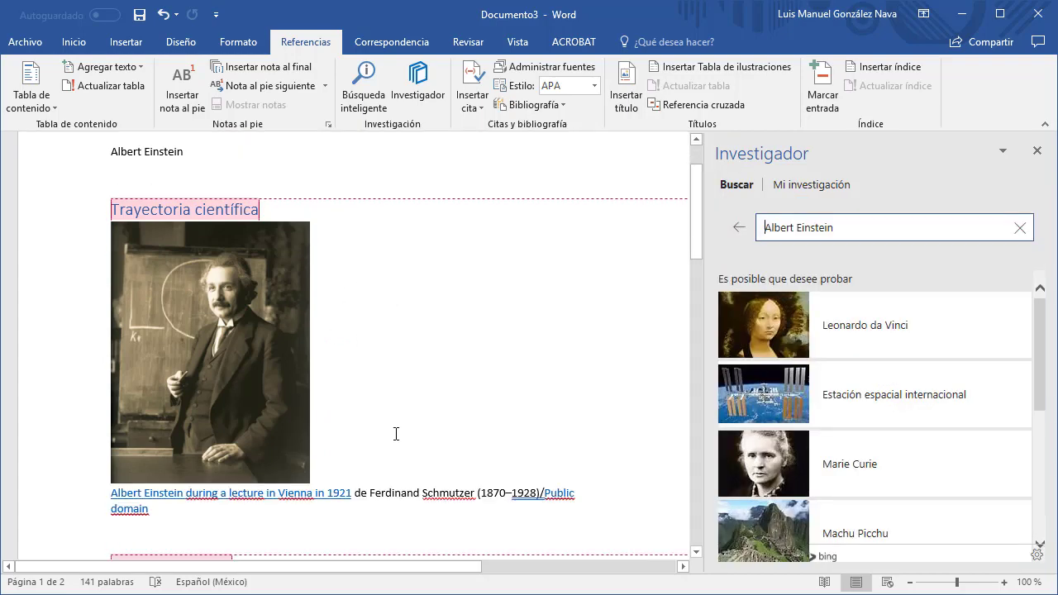
scroll(379, 422, down, 1)
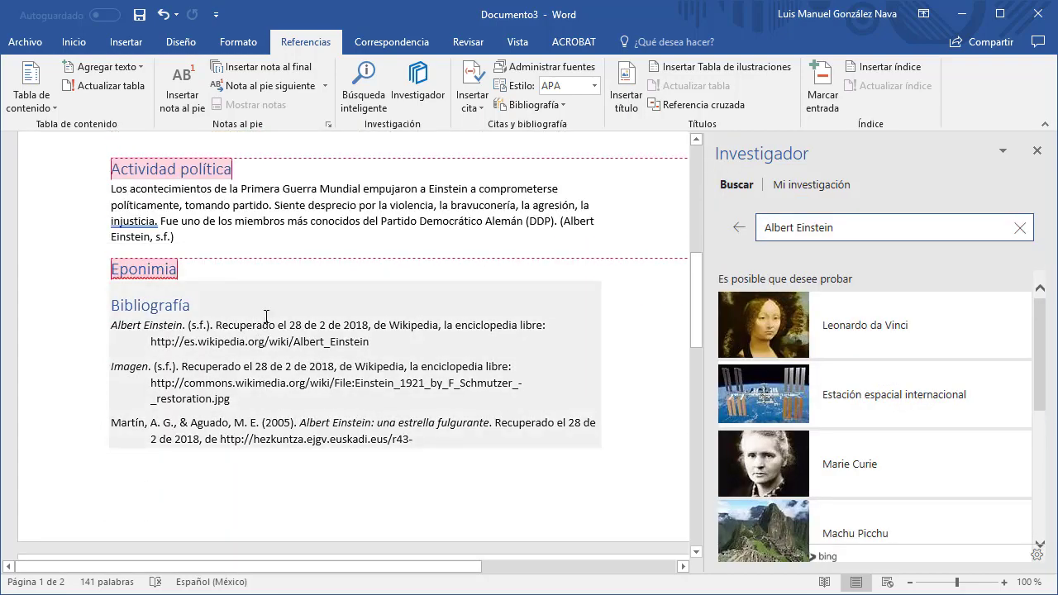
scroll(288, 425, down, 7)
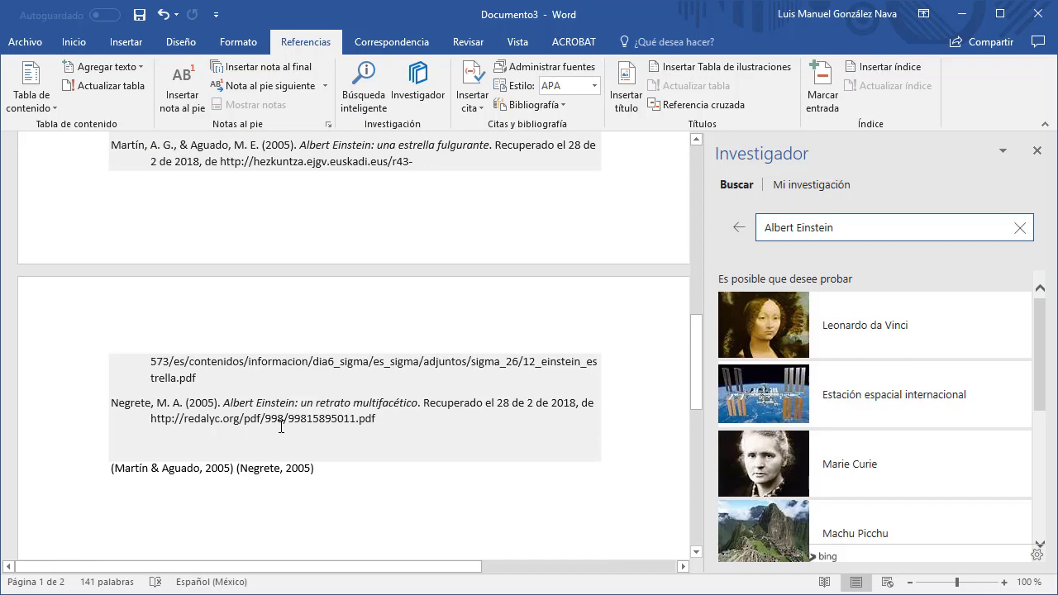